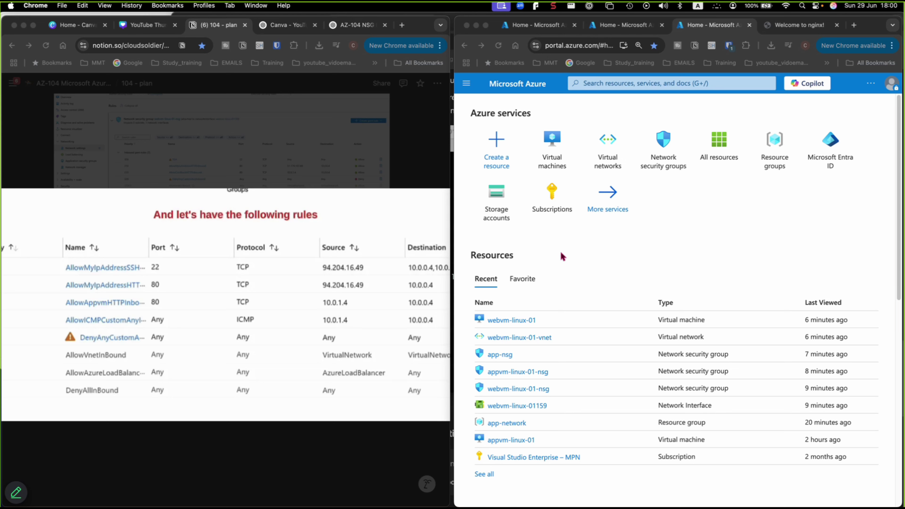
{"action": "mouse_move", "coordinate": [529, 501]}
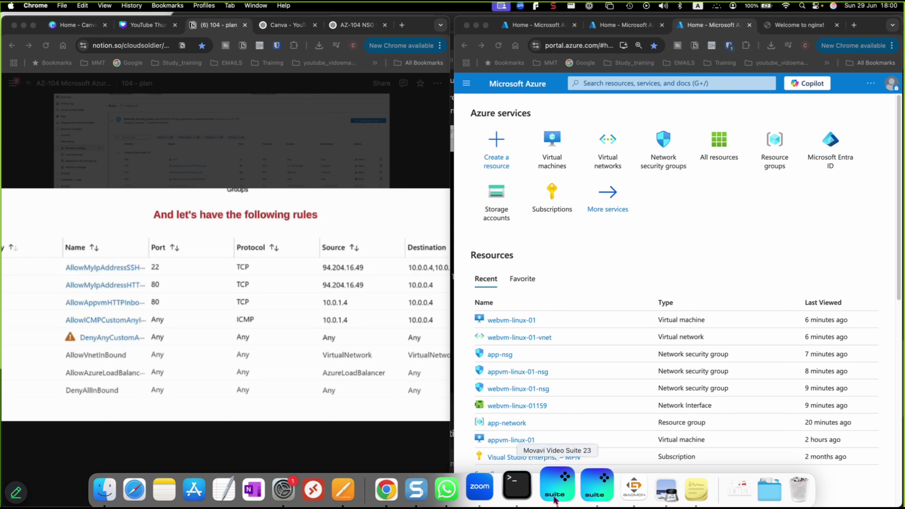
{"action": "left_click", "coordinate": [526, 498]}
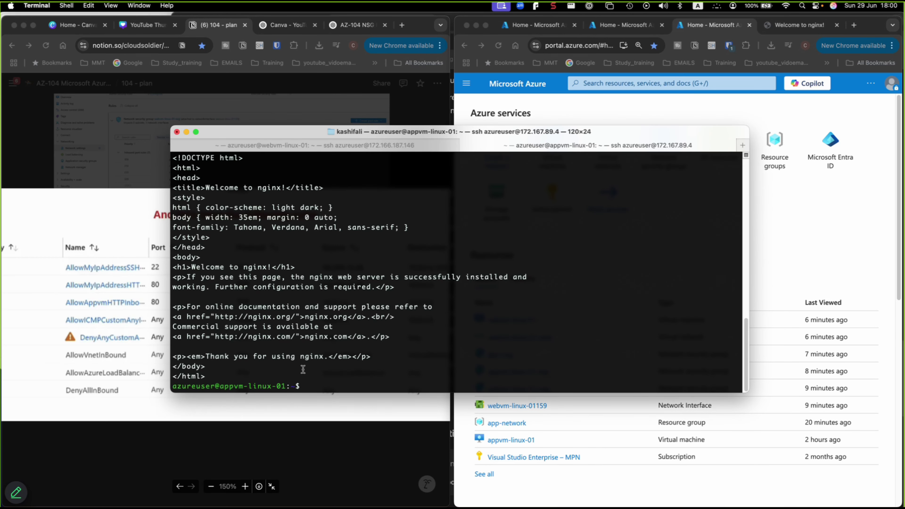
{"action": "type", "text": "cler"}
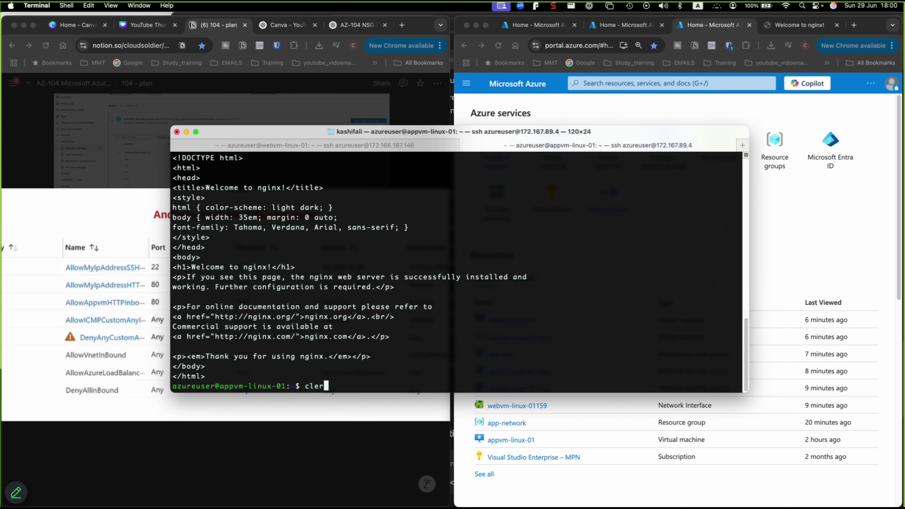
{"action": "key", "text": "BackSpace"}
{"action": "type", "text": "ar"}
{"action": "key", "text": "Return"}
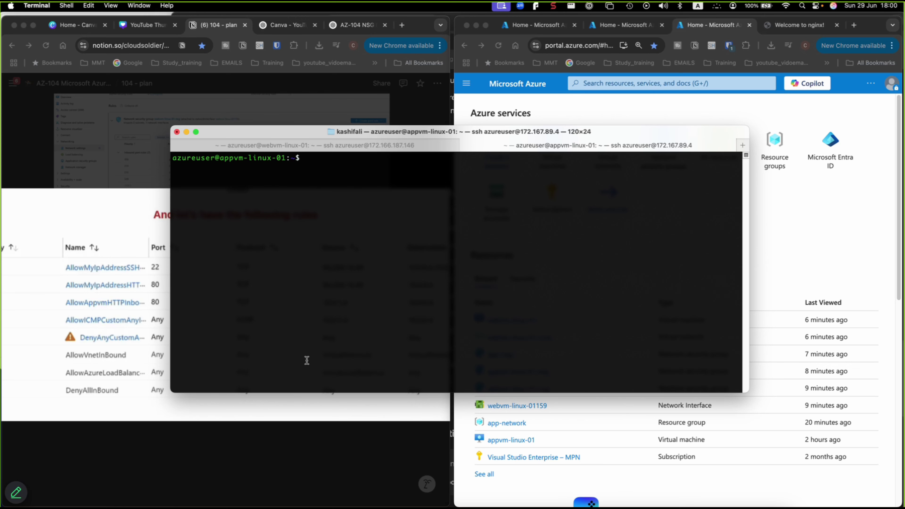
{"action": "key", "text": "Up"}
{"action": "key", "text": "Up"}
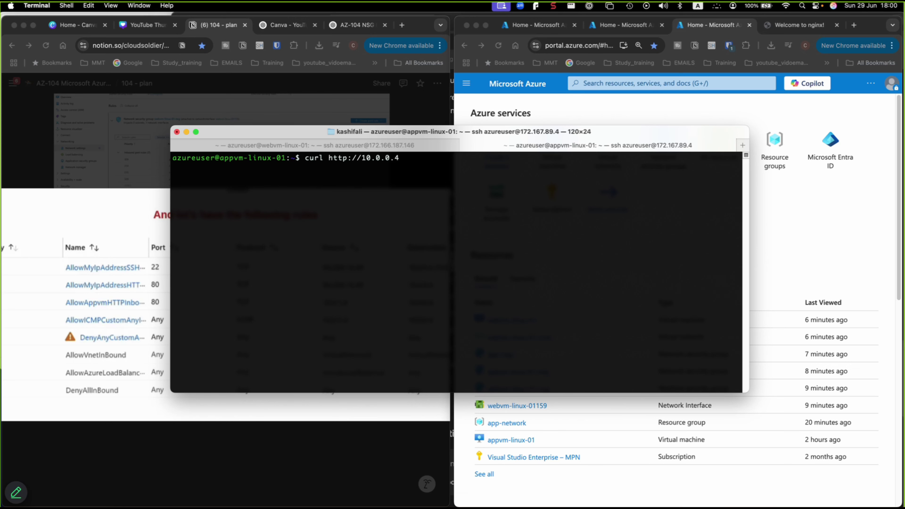
{"action": "key", "text": "Return"}
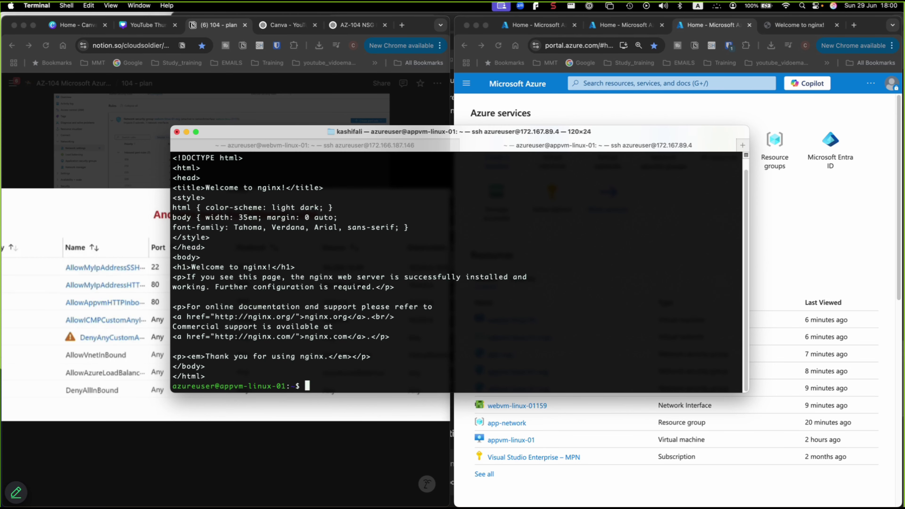
Ping 10.0.0.4 from appvm-linux-01 and stop the ping after a number of replies
{"action": "key", "text": "Up"}
{"action": "key", "text": "Up"}
{"action": "key", "text": "Down"}
{"action": "key", "text": "Up"}
{"action": "key", "text": "Up"}
{"action": "key", "text": "Return"}
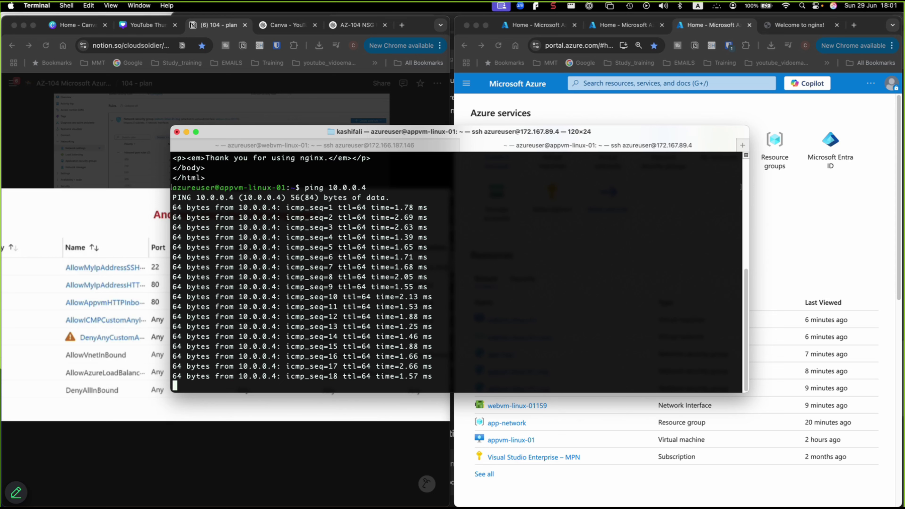
{"action": "key", "text": "ctrl+c"}
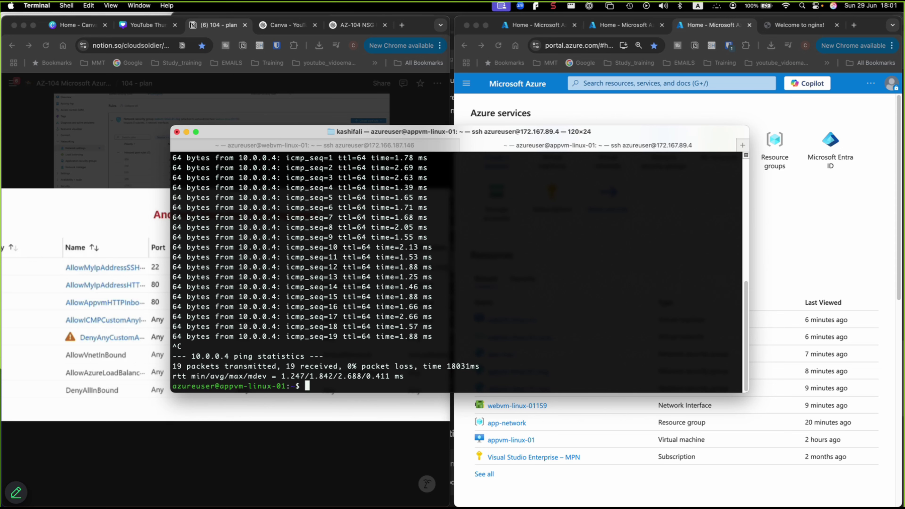
Switch to Chrome and reload the nginx welcome page at 172.166.187.146
{"action": "mouse_move", "coordinate": [586, 506]}
{"action": "left_click", "coordinate": [789, 25]}
{"action": "left_click", "coordinate": [790, 24]}
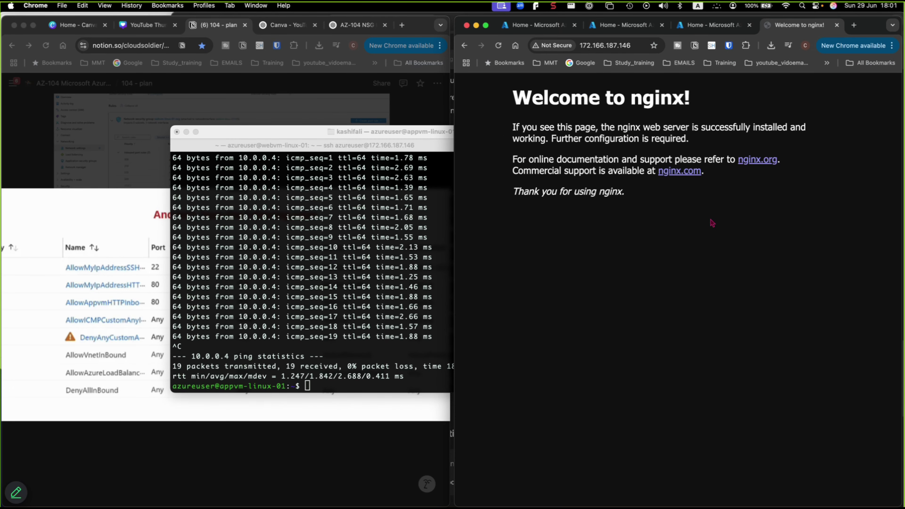
{"action": "left_click", "coordinate": [498, 46]}
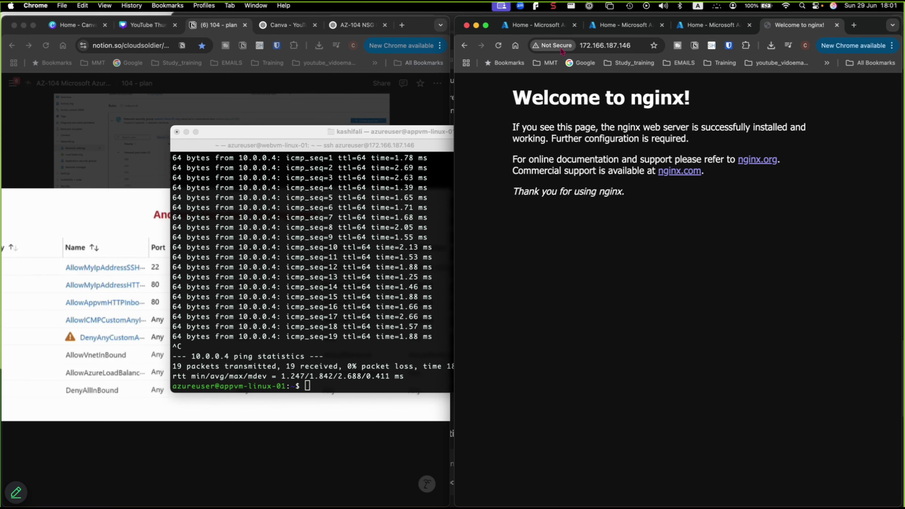
Widen the browser window and open the list of virtual machines in the Azure portal
{"action": "left_click_drag", "start_coordinate": [452, 66], "coordinate": [373, 68]}
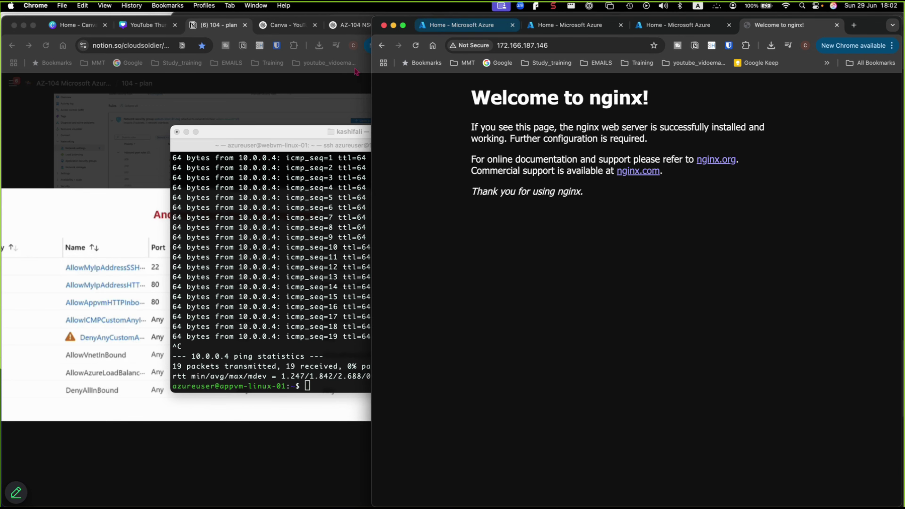
{"action": "left_click_drag", "start_coordinate": [372, 80], "coordinate": [247, 85]}
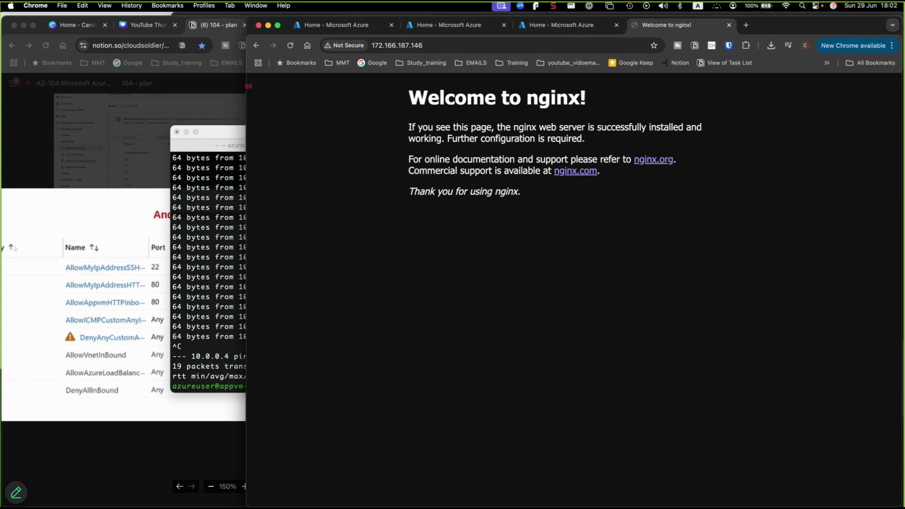
{"action": "left_click", "coordinate": [309, 26]}
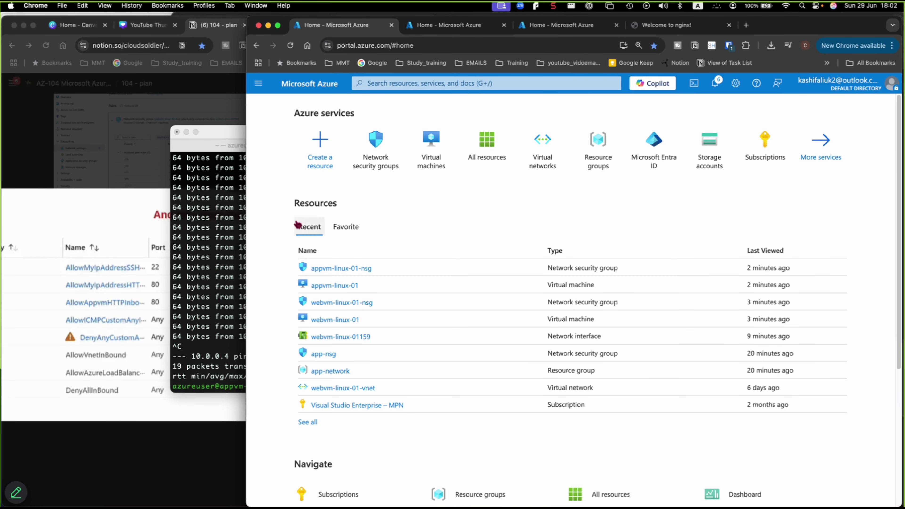
{"action": "left_click_drag", "start_coordinate": [247, 225], "coordinate": [106, 225]}
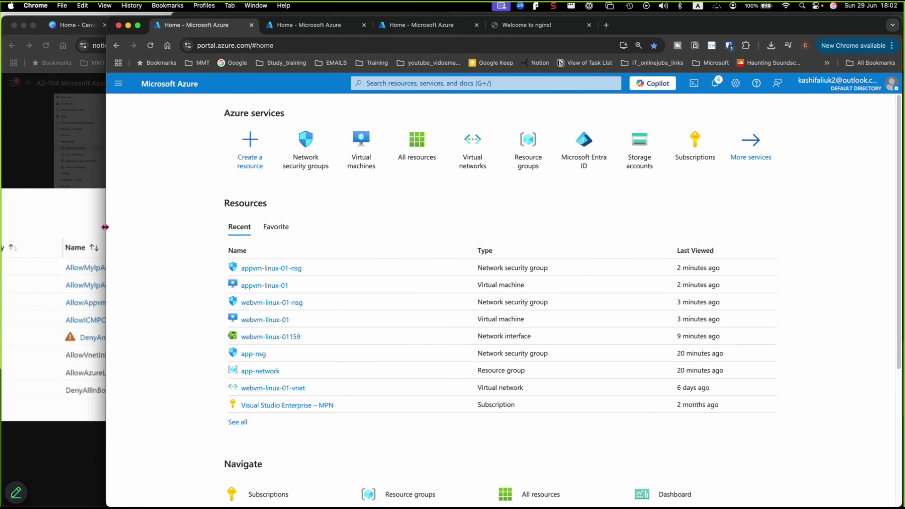
{"action": "left_click", "coordinate": [118, 85]}
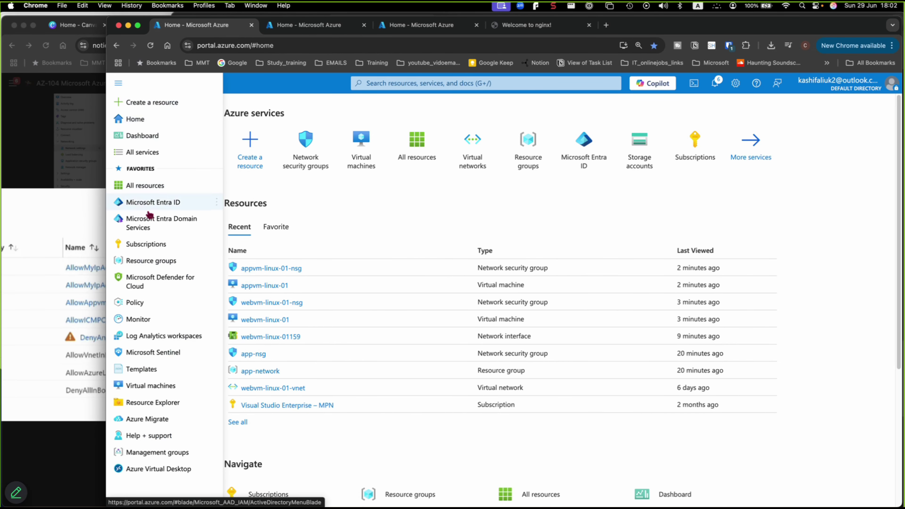
{"action": "left_click", "coordinate": [148, 389]}
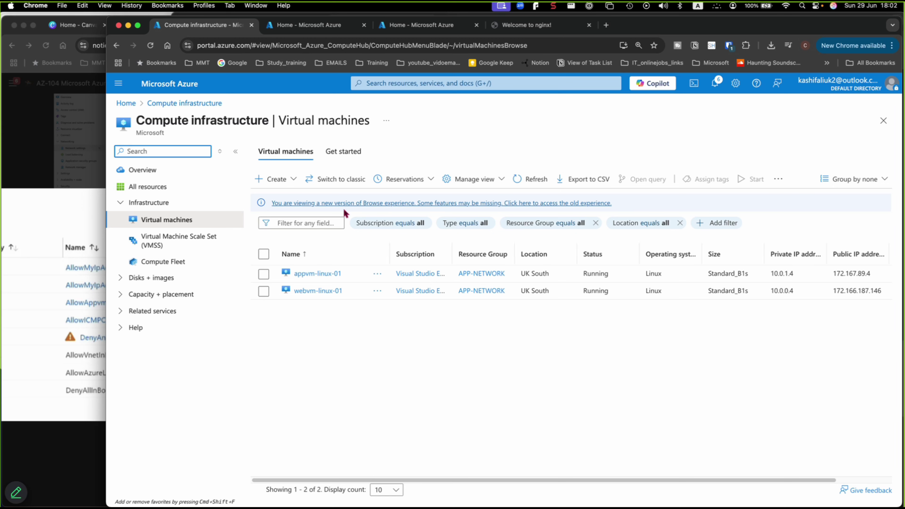
Search the portal for "ns" and open the Network security groups service
{"action": "left_click", "coordinate": [419, 84]}
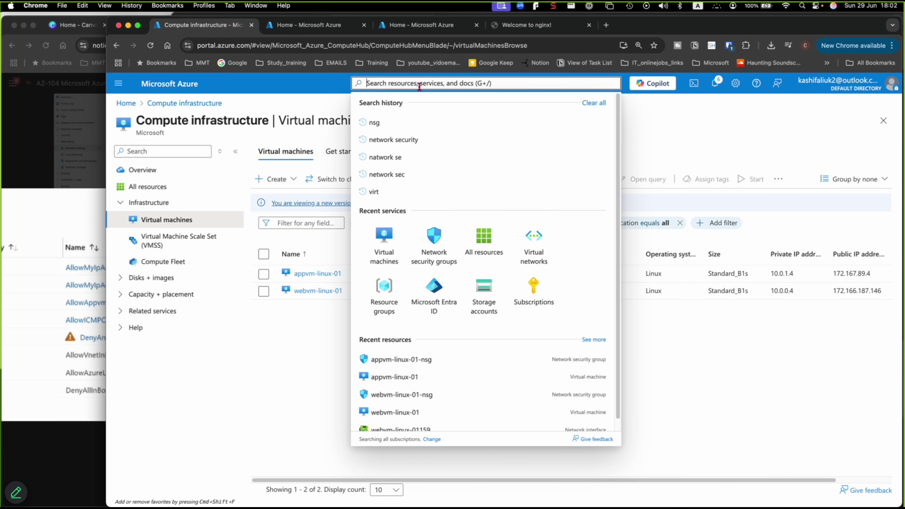
{"action": "type", "text": "net"}
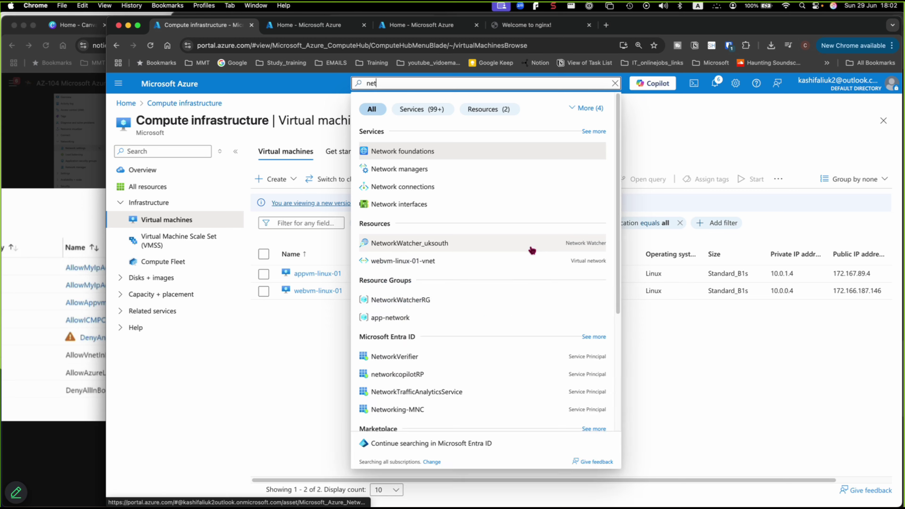
{"action": "key", "text": "BackSpace"}
{"action": "key", "text": "BackSpace"}
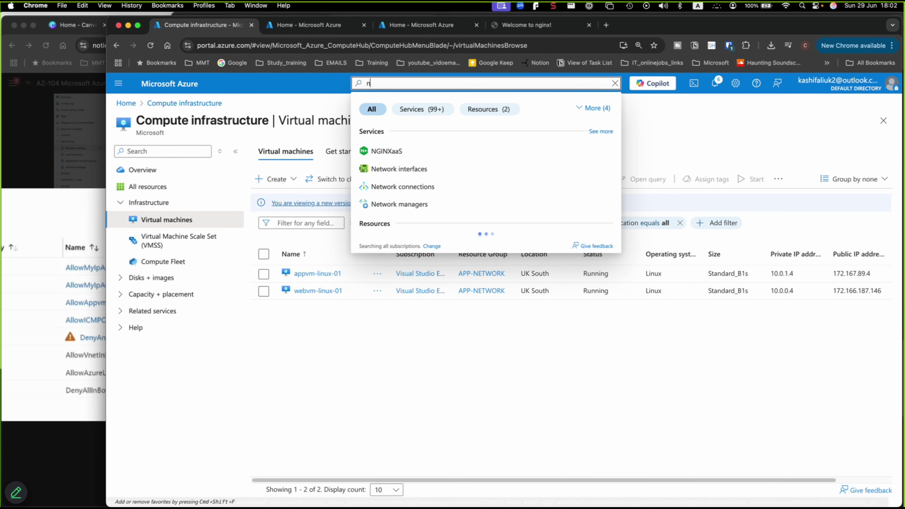
{"action": "type", "text": "s"}
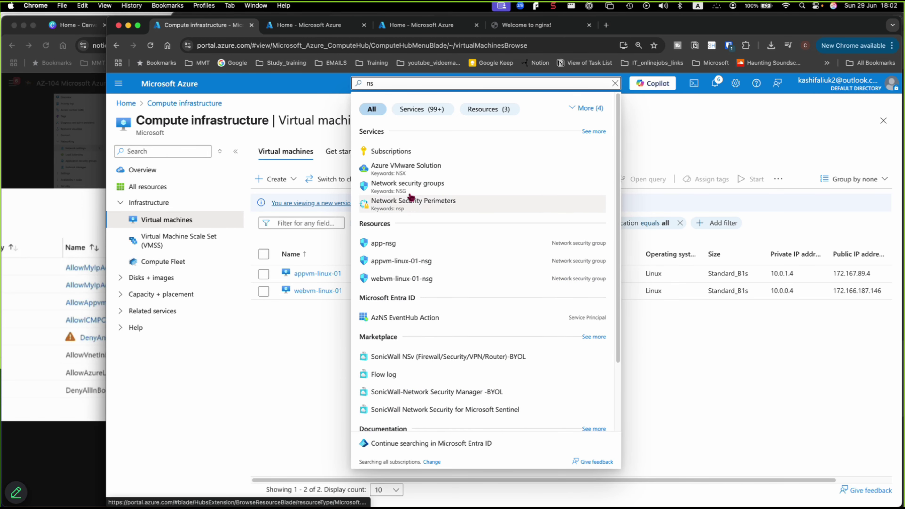
{"action": "left_click", "coordinate": [406, 184]}
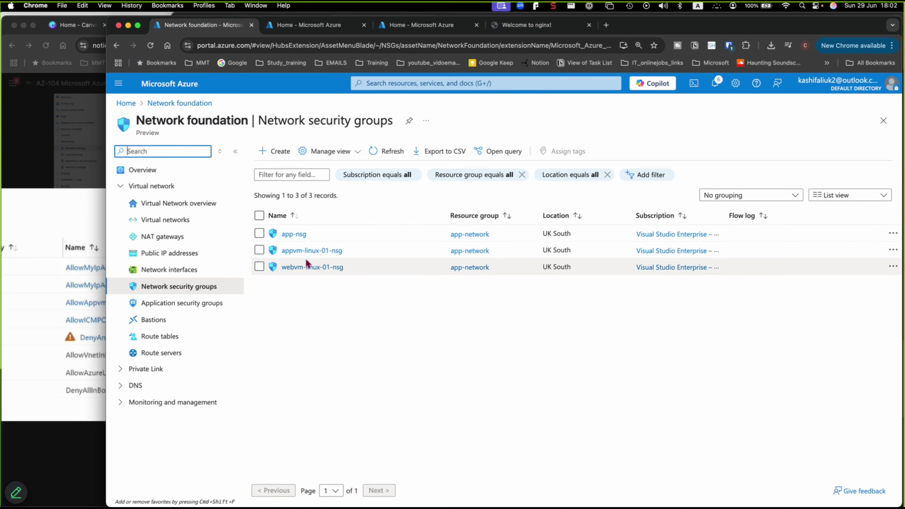
Open the list of network interfaces associated with the webvm-linux-01-nsg network security group
{"action": "left_click", "coordinate": [296, 272]}
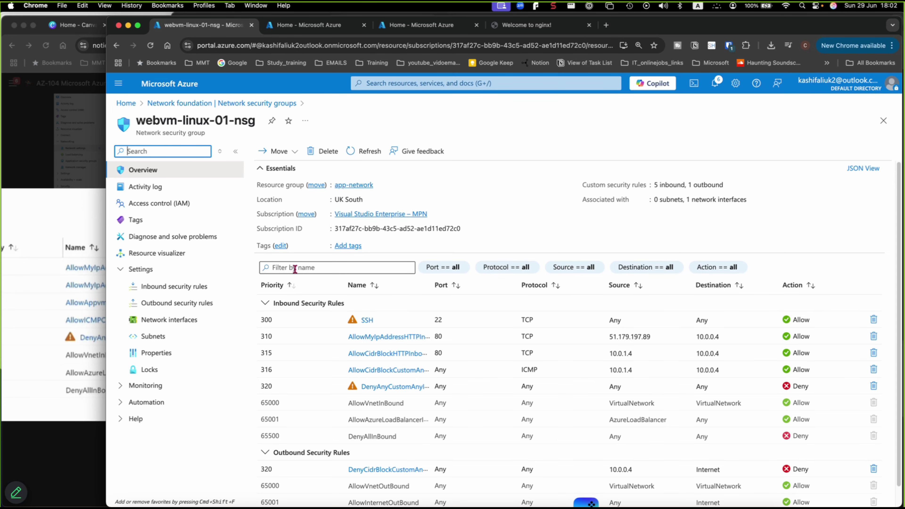
{"action": "left_click", "coordinate": [179, 321]}
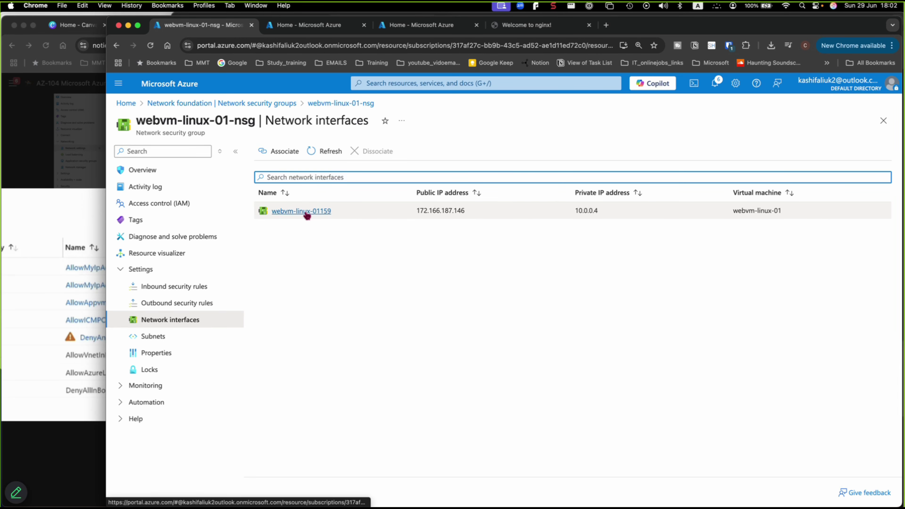
{"action": "left_click", "coordinate": [304, 231]}
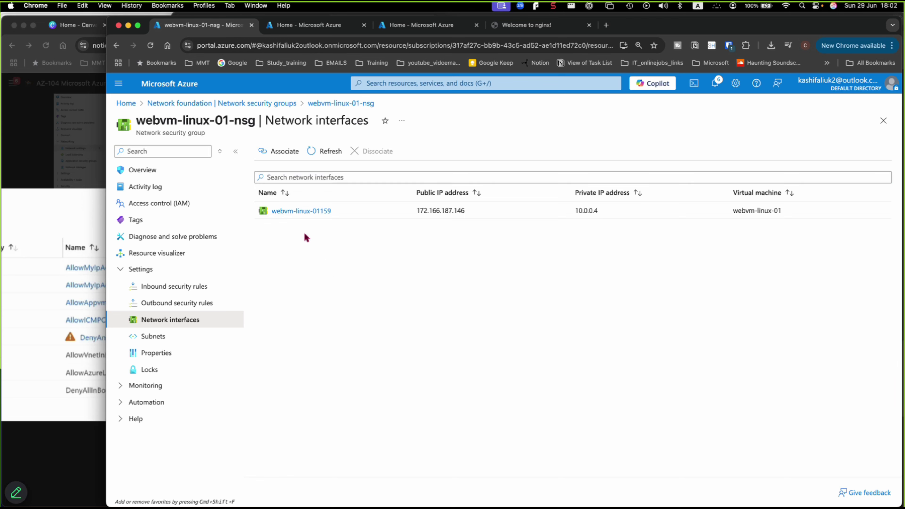
{"action": "left_click", "coordinate": [302, 212]}
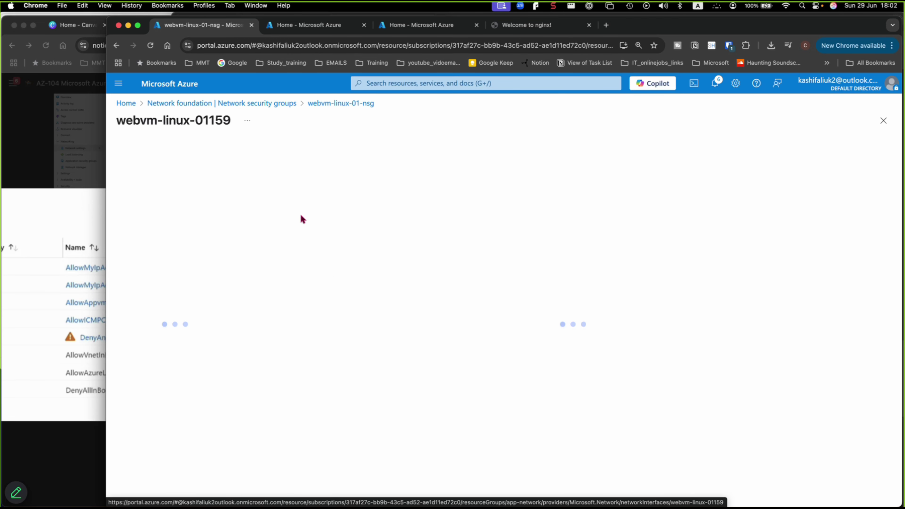
{"action": "left_click", "coordinate": [116, 45]}
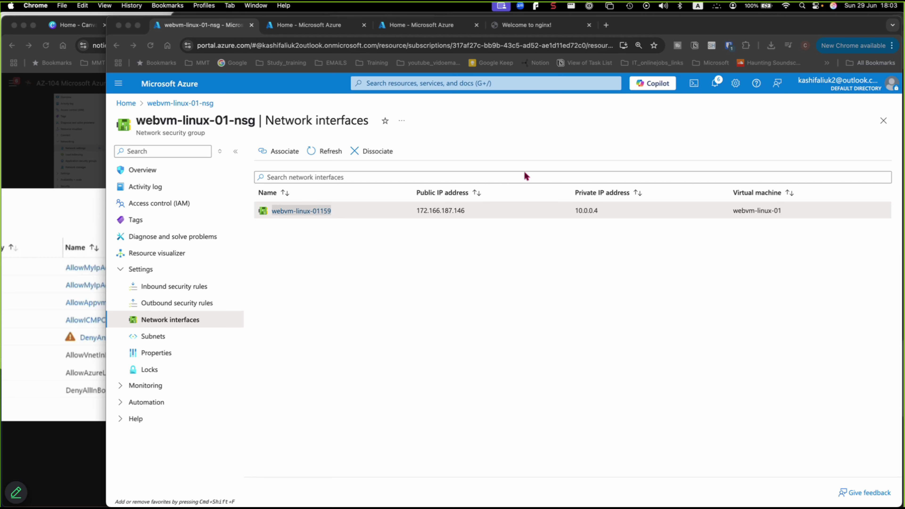
Dissociate the network interface webvm-linux-01159 from the webvm-linux-01-nsg network security group
{"action": "left_click", "coordinate": [296, 370]}
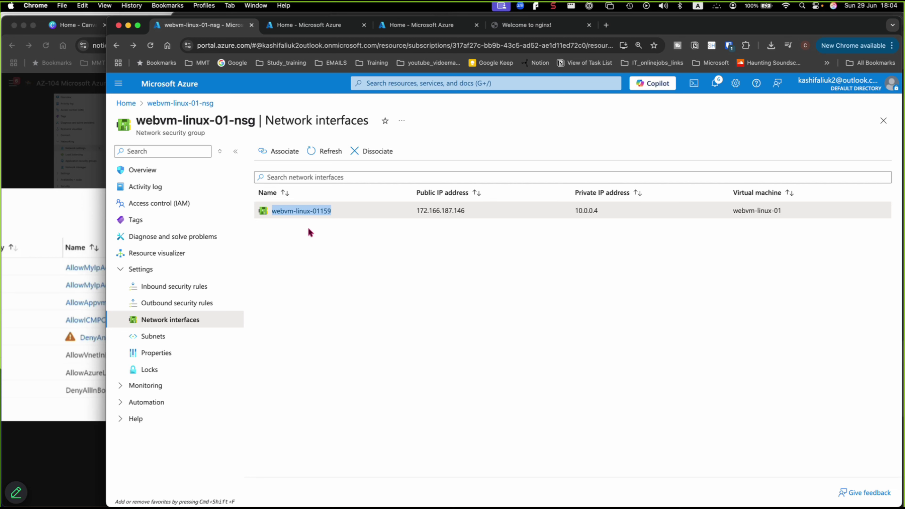
{"action": "right_click", "coordinate": [307, 213]}
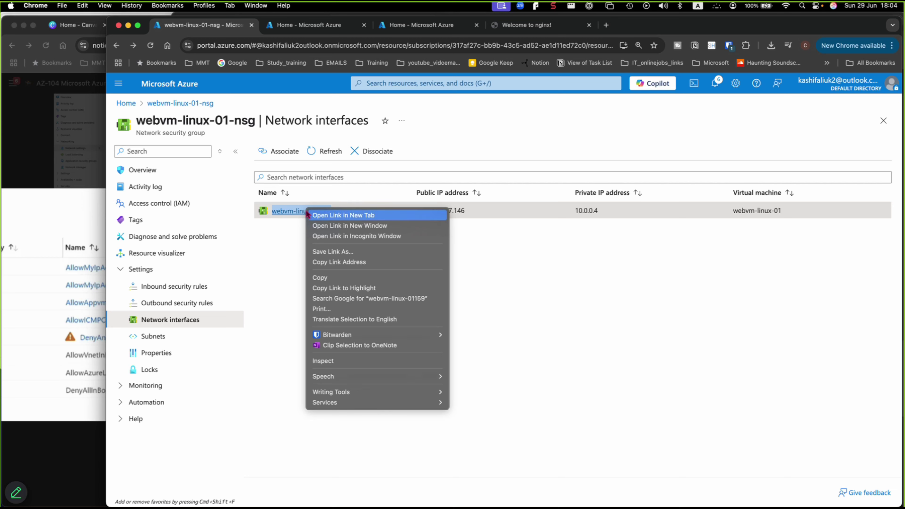
{"action": "left_click", "coordinate": [278, 227]}
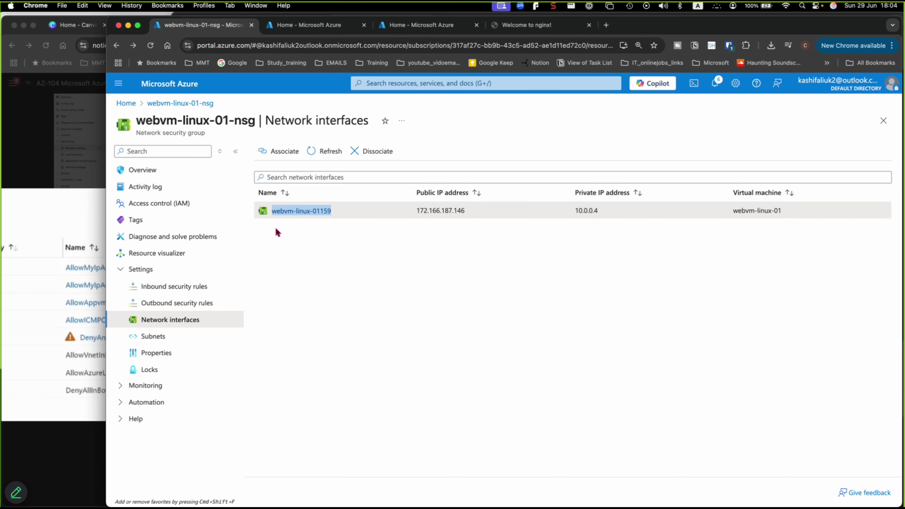
{"action": "left_click", "coordinate": [374, 152]}
{"action": "left_click", "coordinate": [288, 207]}
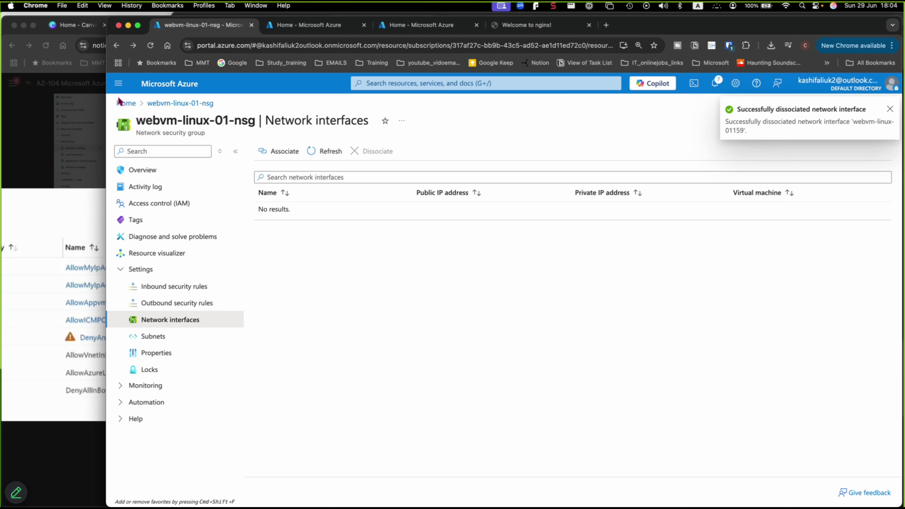
Return to the network security groups list and open the network interfaces associated with appvm-linux-01-nsg
{"action": "left_click", "coordinate": [423, 84]}
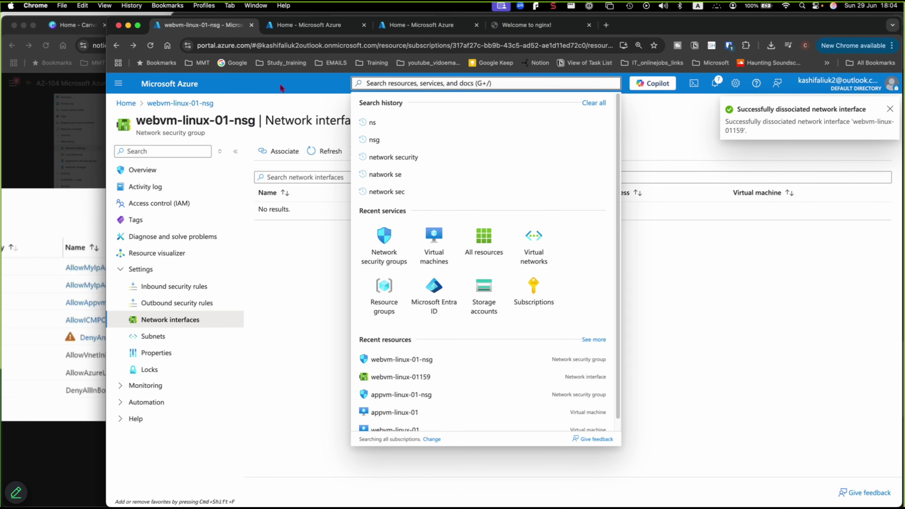
{"action": "left_click", "coordinate": [116, 45]}
{"action": "left_click", "coordinate": [113, 48]}
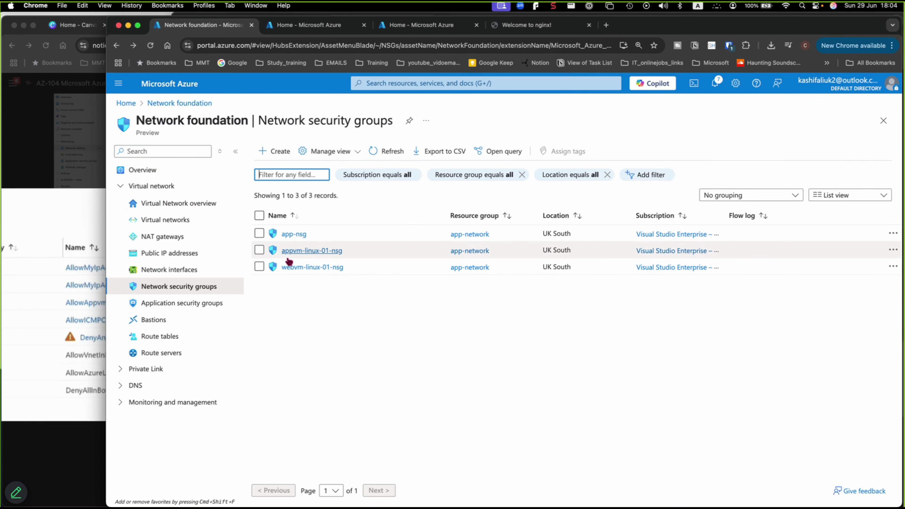
{"action": "left_click", "coordinate": [293, 251]}
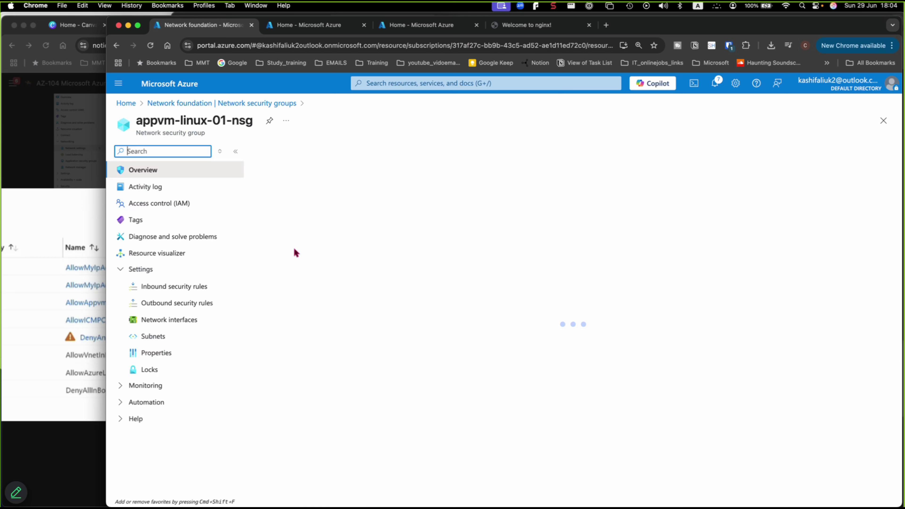
{"action": "left_click", "coordinate": [168, 320]}
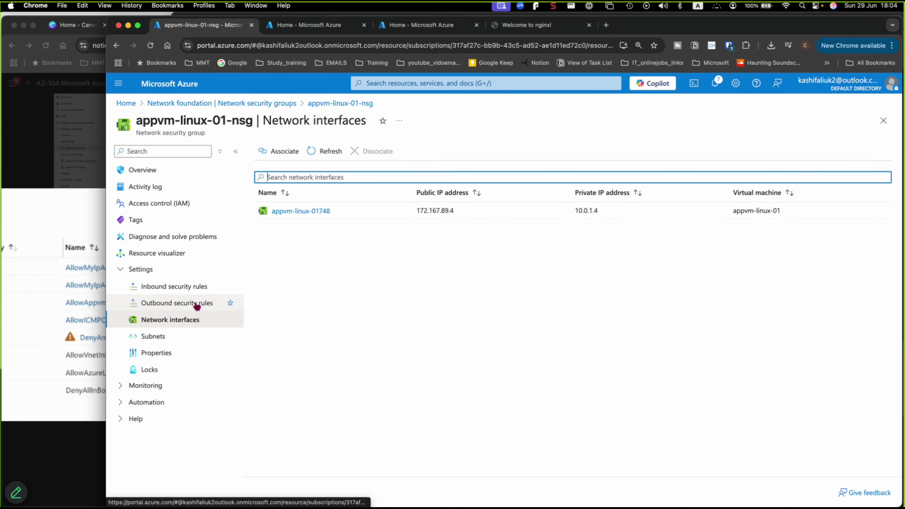
Dissociate the network interface appvm-linux-01748 from the appvm-linux-01-nsg network security group
{"action": "right_click", "coordinate": [313, 210]}
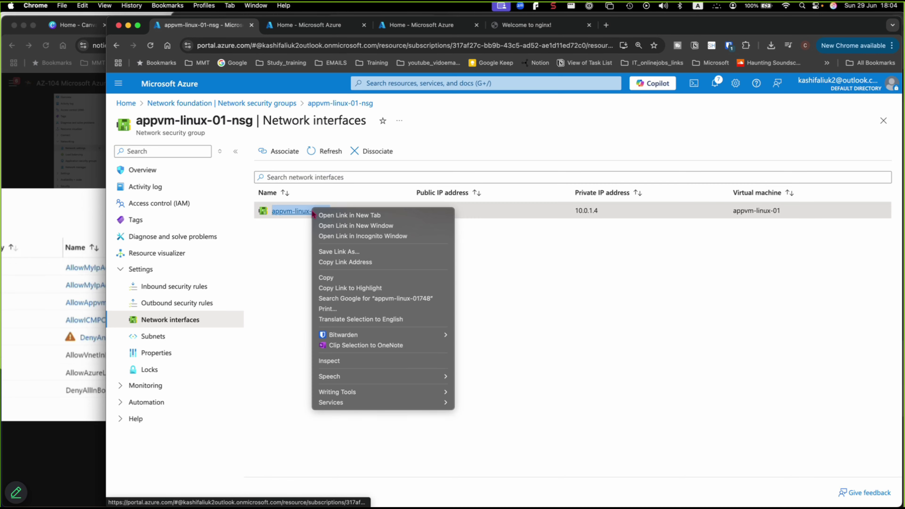
{"action": "left_click", "coordinate": [288, 238]}
{"action": "left_click", "coordinate": [371, 152]}
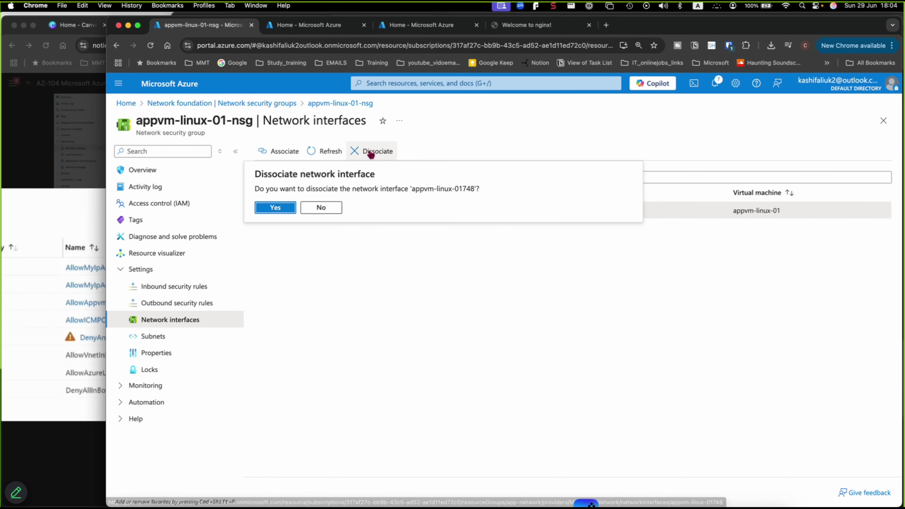
{"action": "left_click", "coordinate": [278, 207]}
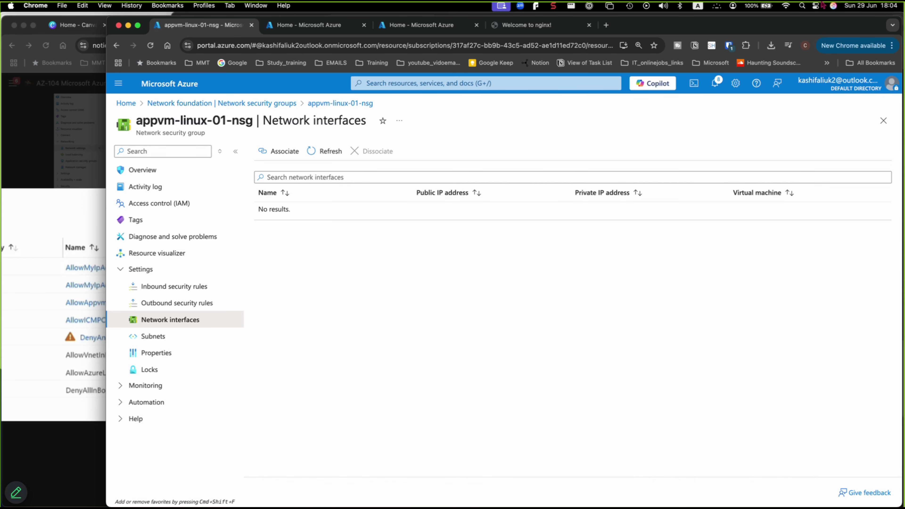
Reload the nginx welcome page at 172.166.187.146 to test web access, and close that page
{"action": "left_click", "coordinate": [538, 24]}
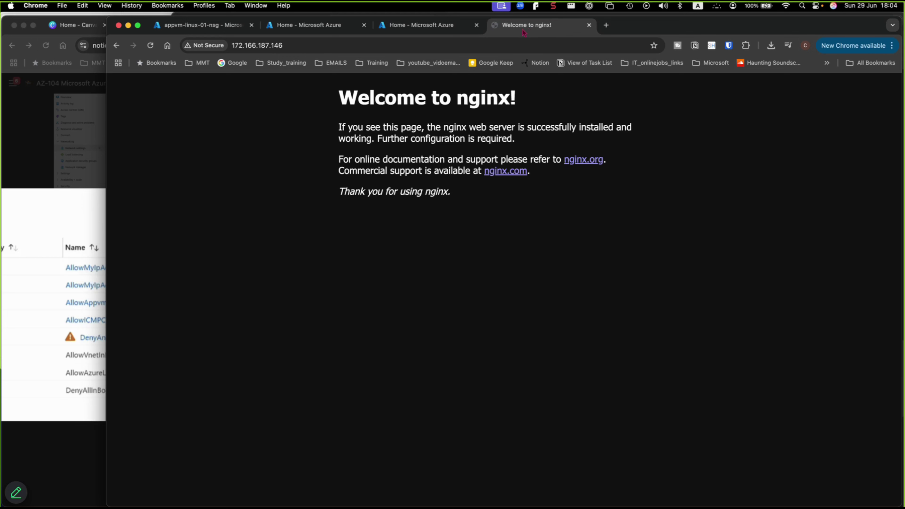
{"action": "left_click", "coordinate": [151, 47]}
{"action": "left_click", "coordinate": [146, 50]}
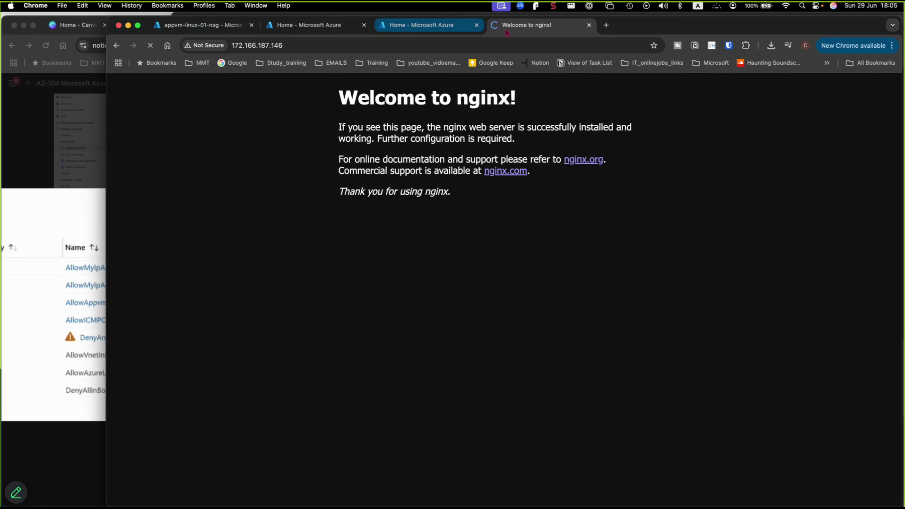
{"action": "left_click", "coordinate": [589, 25]}
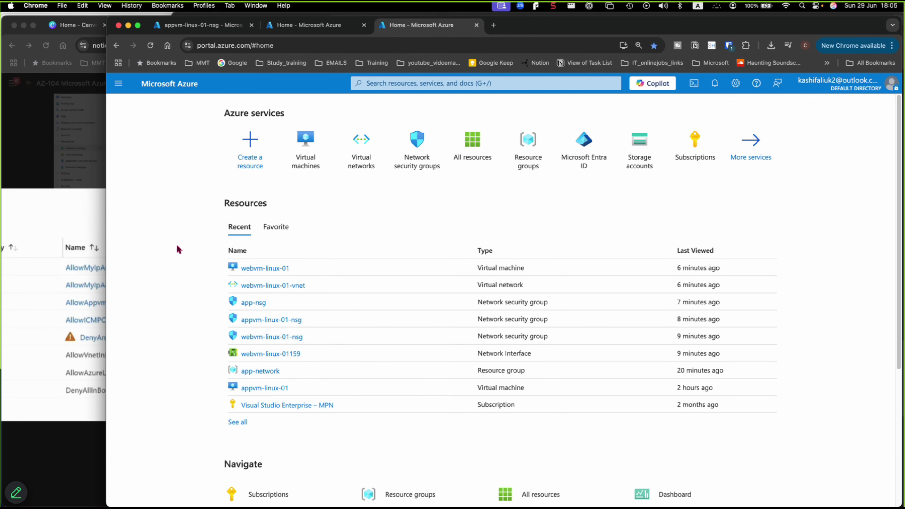
Open the webvm-linux-01 virtual machine's overview and copy its public IP address
{"action": "left_click", "coordinate": [305, 150]}
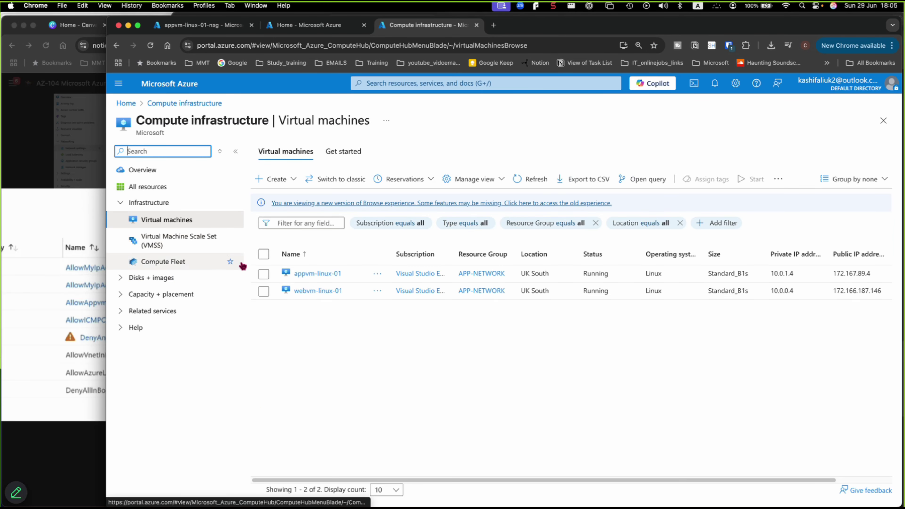
{"action": "left_click", "coordinate": [302, 290]}
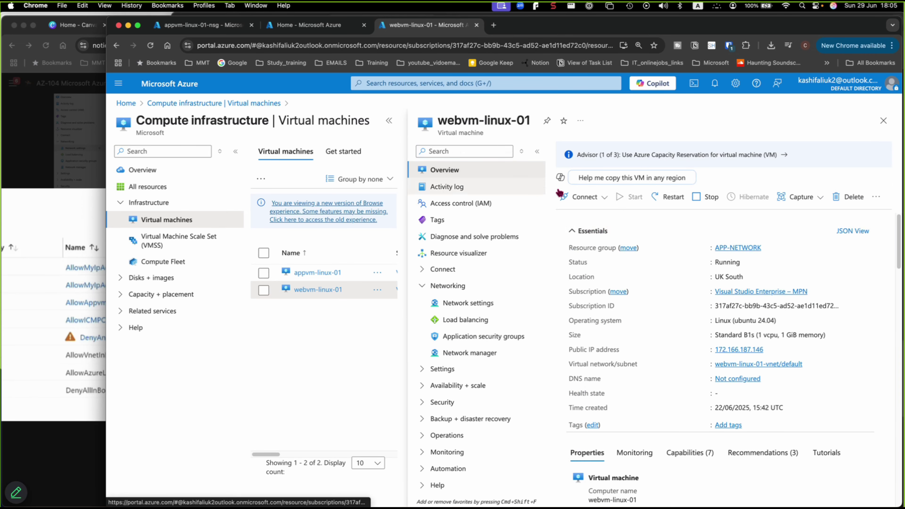
{"action": "left_click", "coordinate": [770, 350]}
Test web access to 172.166.187.146 in a new incognito window and close that window
{"action": "left_click", "coordinate": [494, 25]}
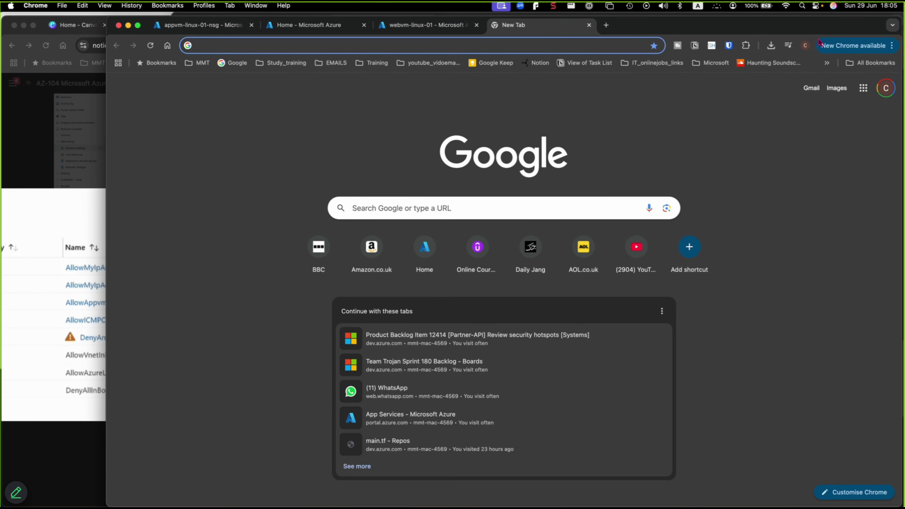
{"action": "left_click", "coordinate": [892, 46]}
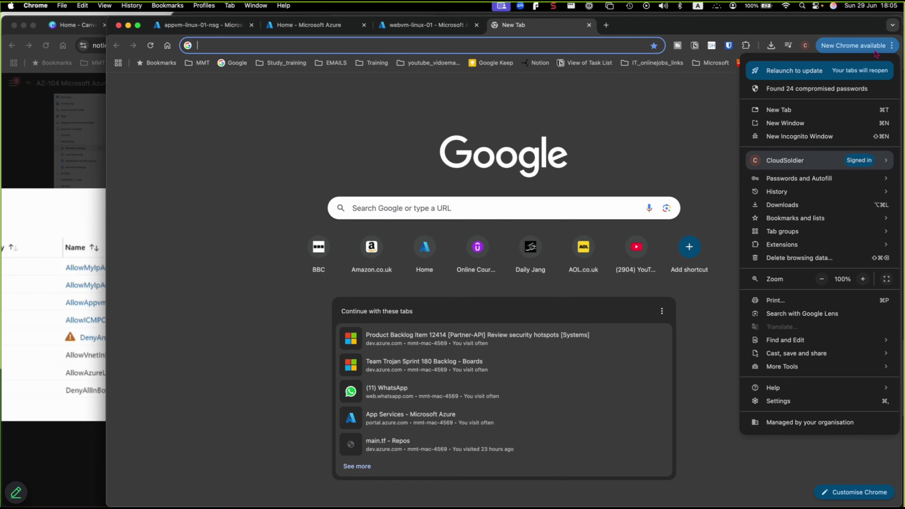
{"action": "left_click", "coordinate": [795, 137]}
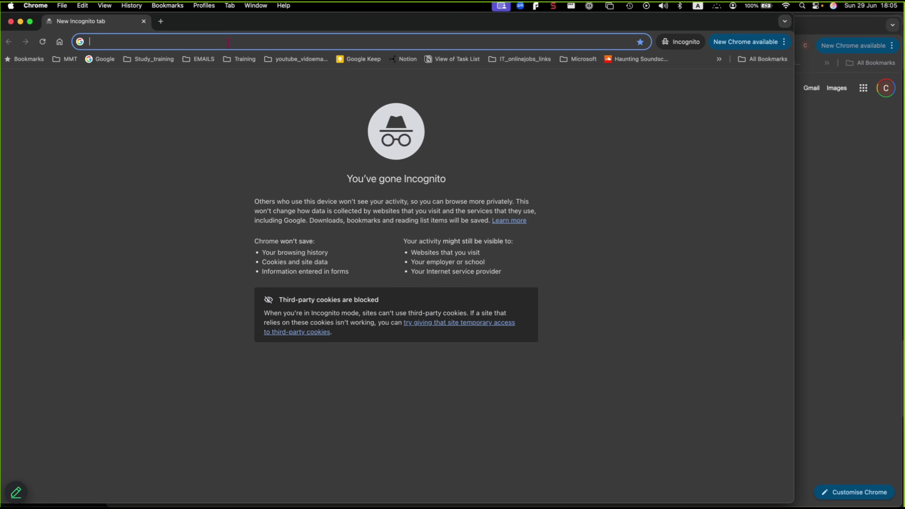
{"action": "key", "text": "super+v"}
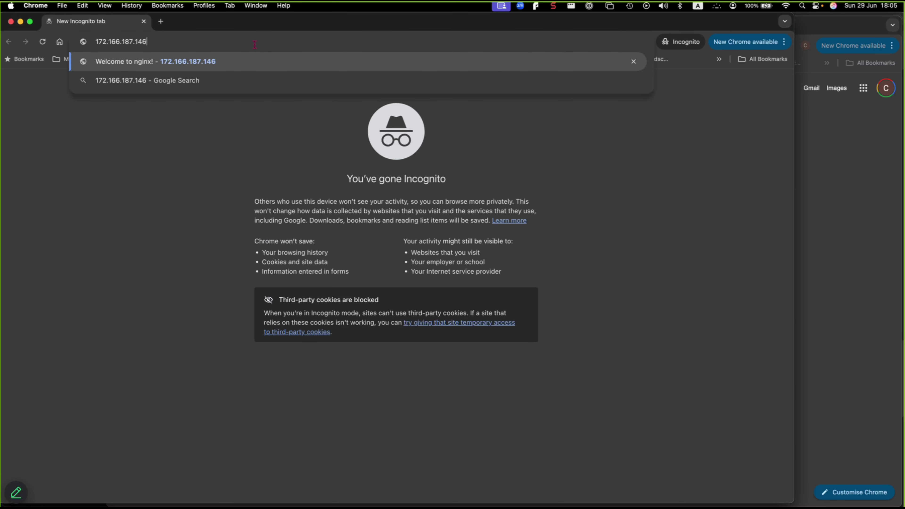
{"action": "key", "text": "Return"}
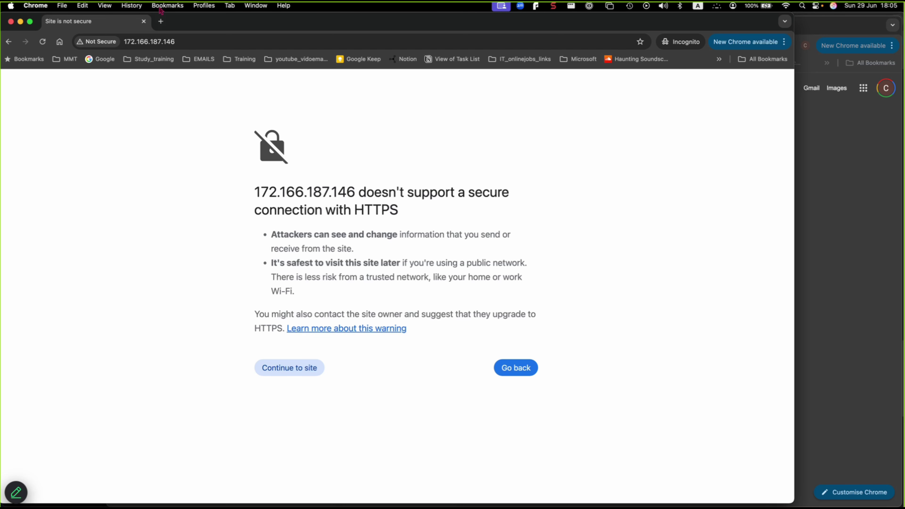
{"action": "left_click", "coordinate": [143, 21]}
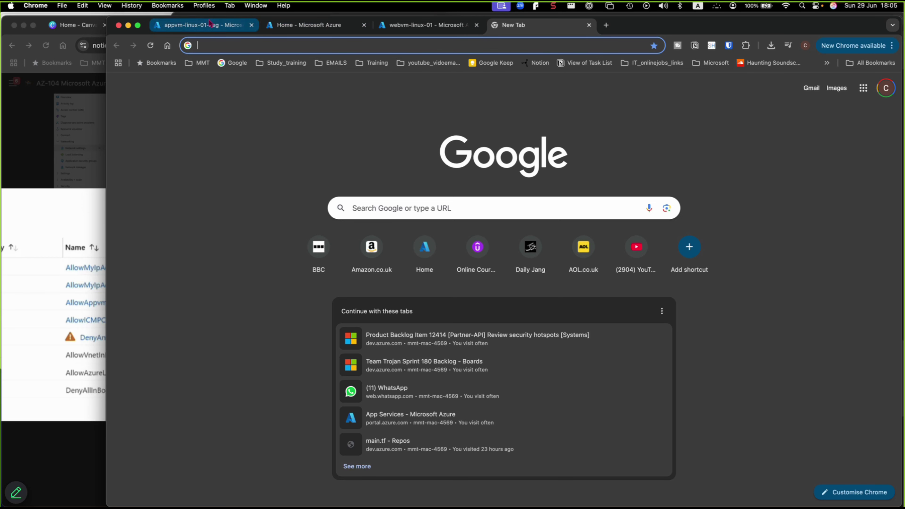
Switch to the Terminal session on appvm-linux-01, clear its output and ping 10.0.0.4
{"action": "mouse_move", "coordinate": [747, 500]}
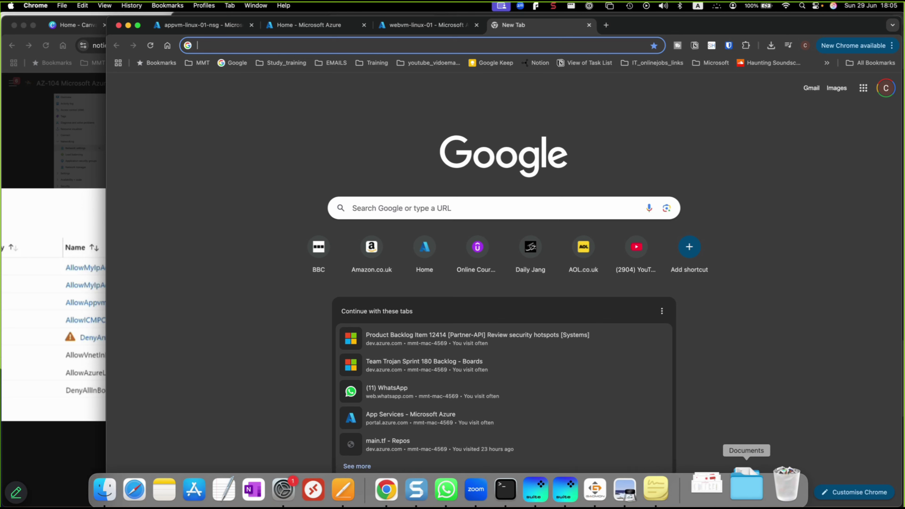
{"action": "left_click", "coordinate": [507, 489]}
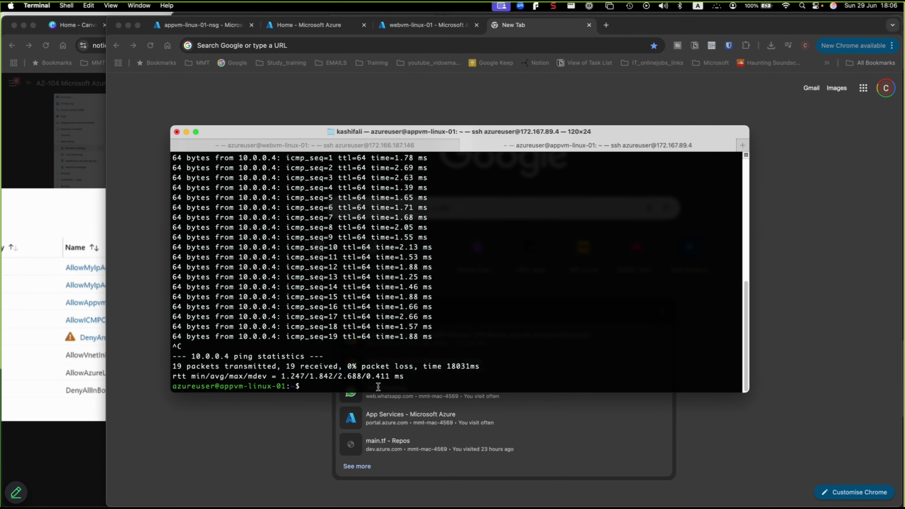
{"action": "type", "text": "clear"}
{"action": "key", "text": "Return"}
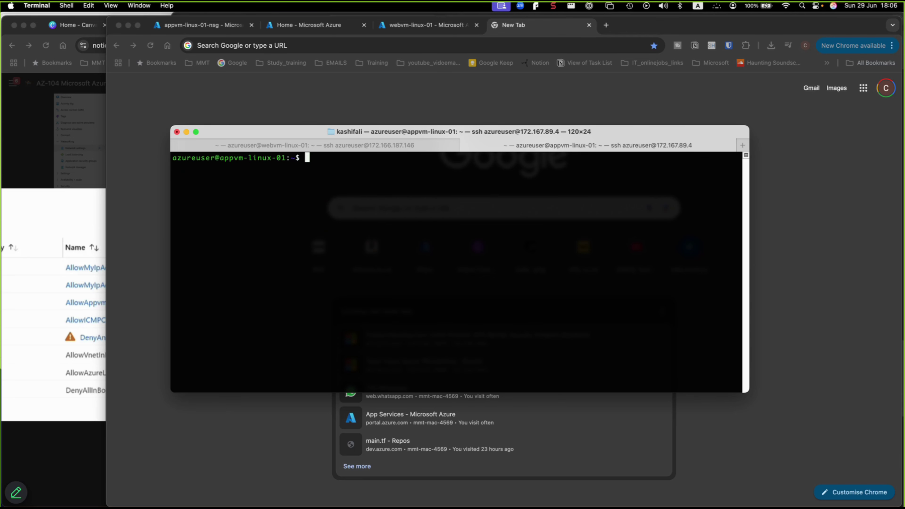
{"action": "type", "text": "clear"}
{"action": "key", "text": "Up"}
{"action": "key", "text": "Return"}
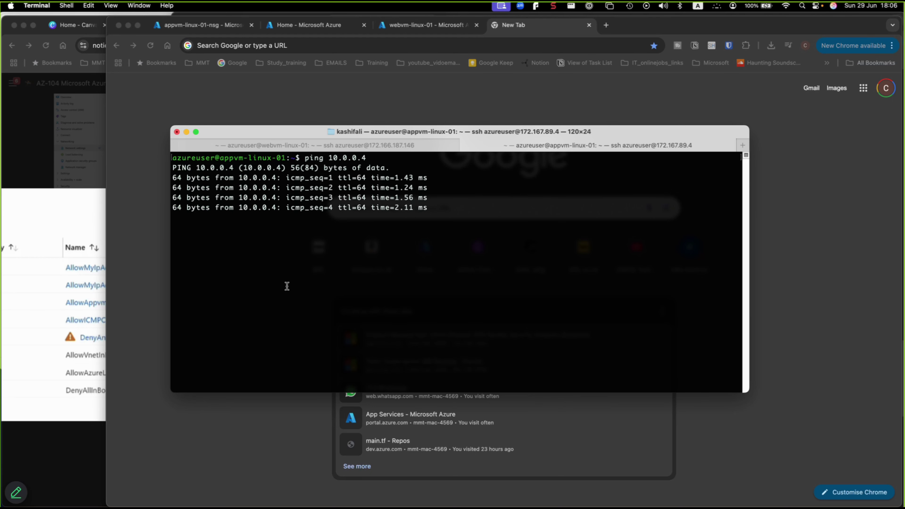
{"action": "key", "text": "super+Tab"}
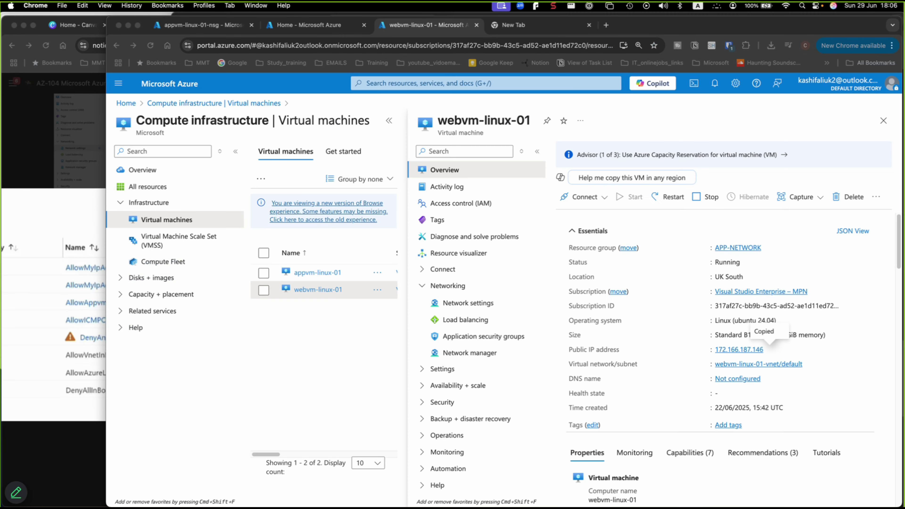
{"action": "mouse_move", "coordinate": [640, 501]}
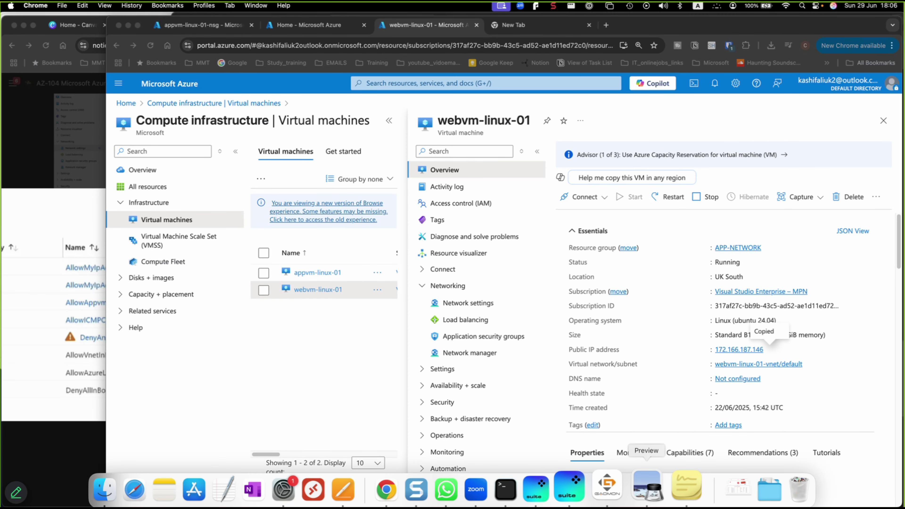
{"action": "left_click", "coordinate": [508, 488]}
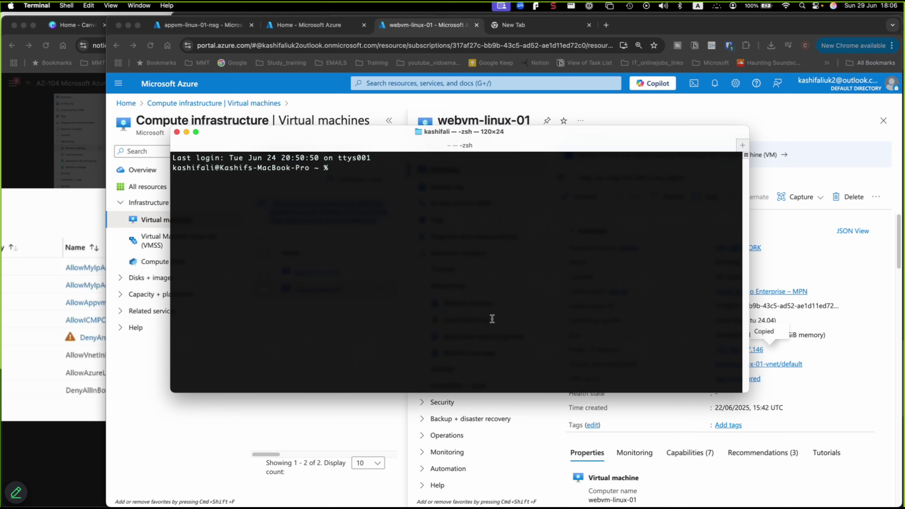
{"action": "type", "text": "ssh azureuser@172.166.187.146"}
{"action": "type", "text": "\\"}
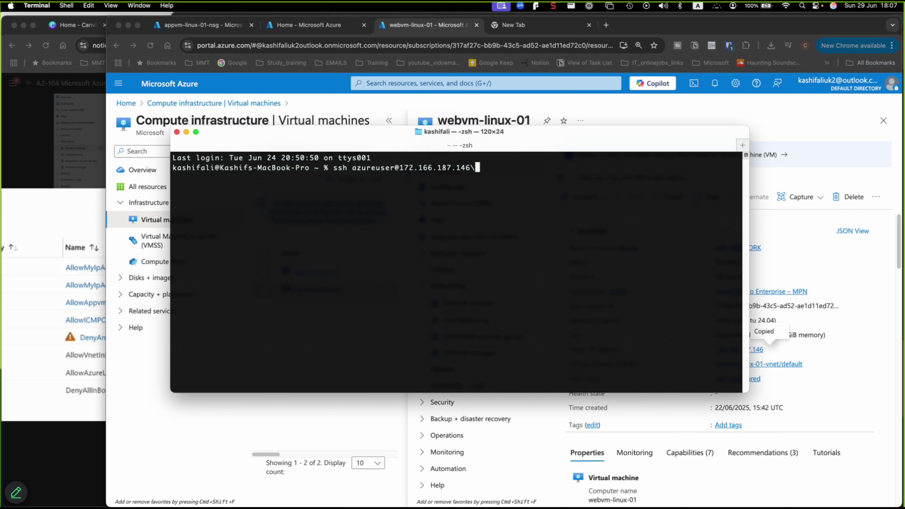
{"action": "key", "text": "BackSpace"}
{"action": "key", "text": "Return"}
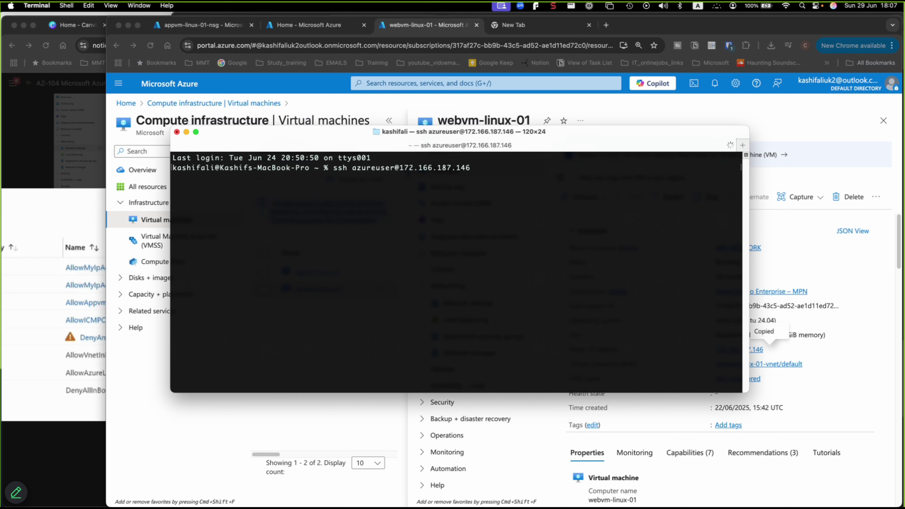
{"action": "mouse_move", "coordinate": [453, 506]}
{"action": "key", "text": "ctrl+c"}
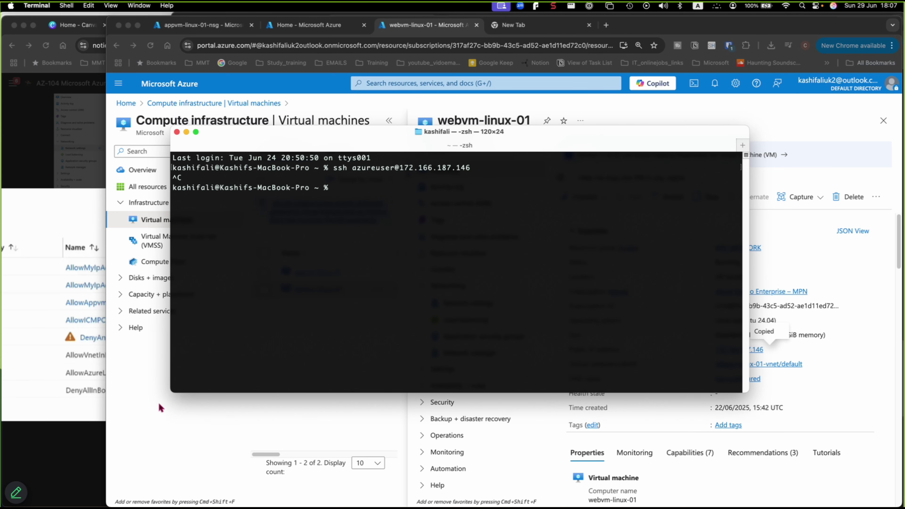
Return to the Azure portal, search for "nsg" to open the Network security groups service, and select app-nsg
{"action": "left_click", "coordinate": [141, 407]}
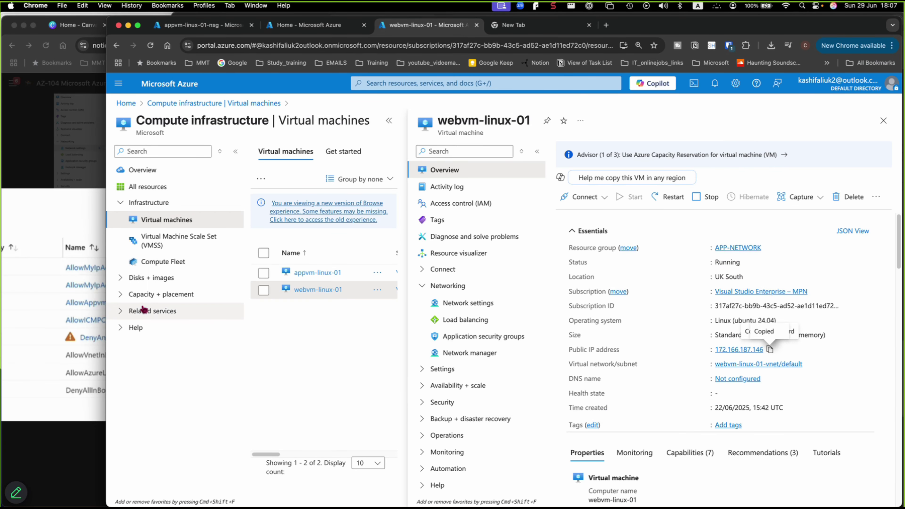
{"action": "left_click", "coordinate": [168, 28]}
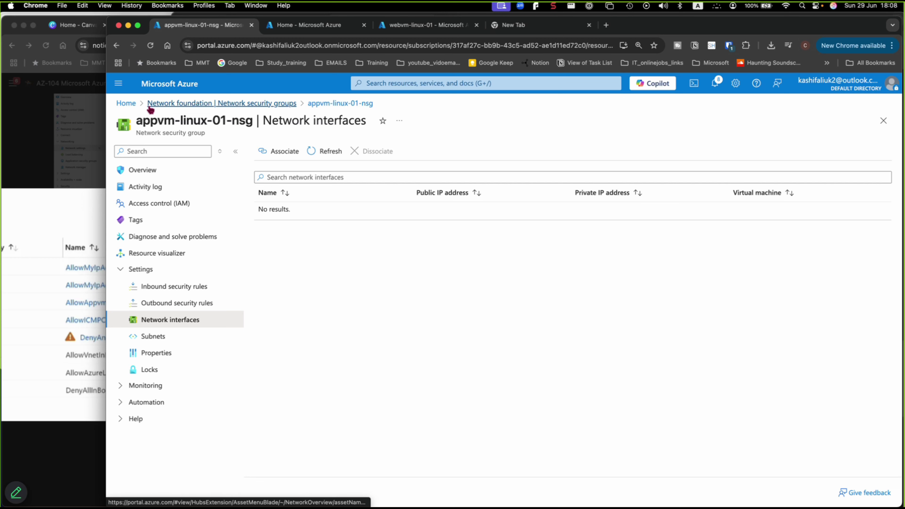
{"action": "left_click", "coordinate": [399, 82]}
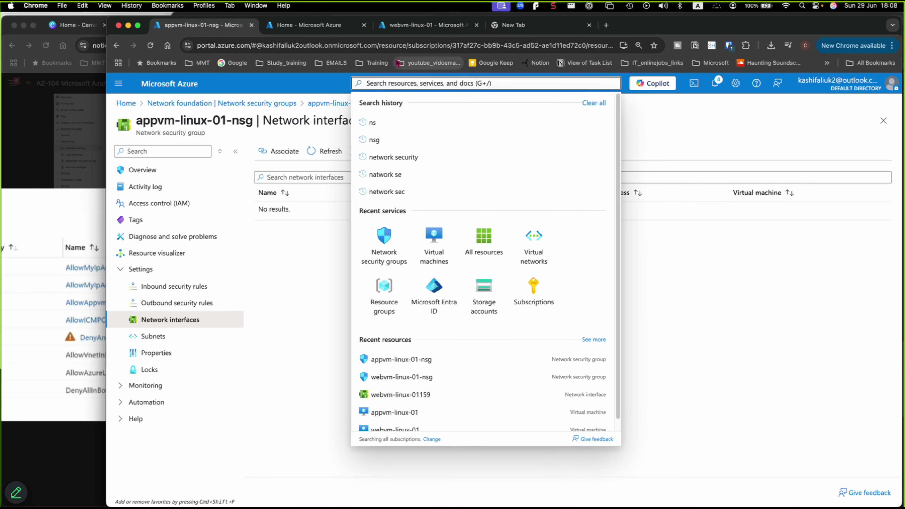
{"action": "type", "text": "ngsg"}
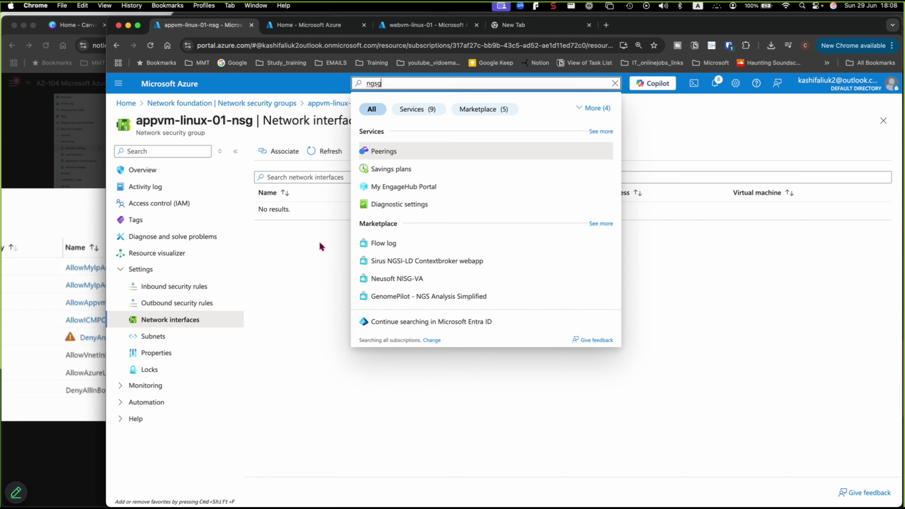
{"action": "key", "text": "BackSpace"}
{"action": "key", "text": "BackSpace"}
{"action": "key", "text": "BackSpace"}
{"action": "type", "text": "sg"}
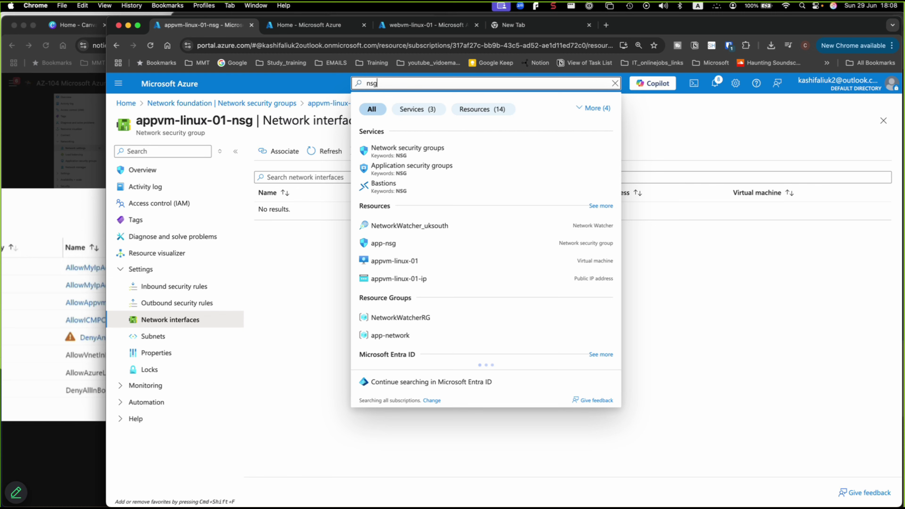
{"action": "left_click", "coordinate": [377, 157]}
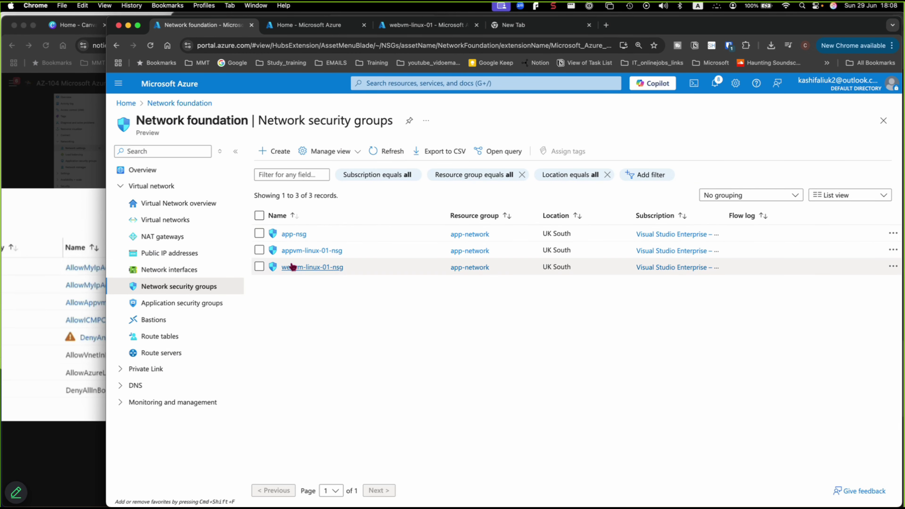
{"action": "left_click", "coordinate": [259, 234]}
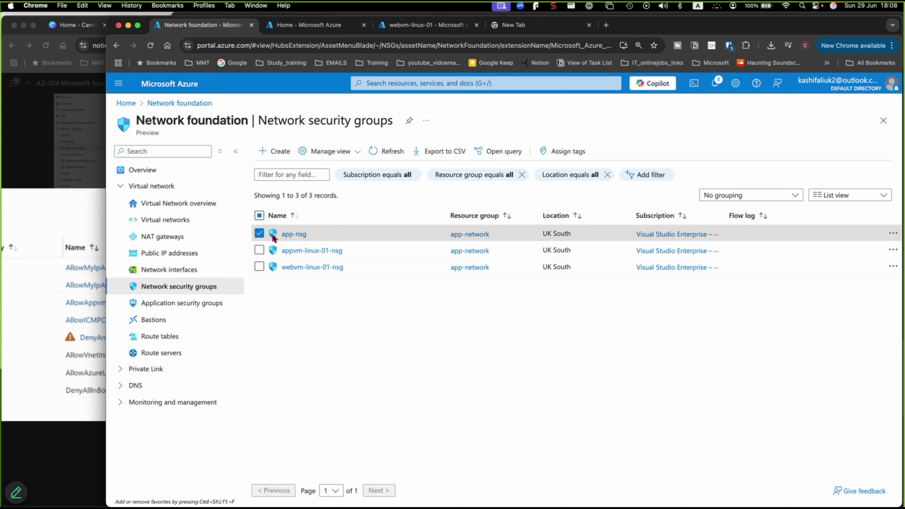
Open the app-nsg network security group and delete it, confirming the deletion
{"action": "left_click", "coordinate": [889, 234]}
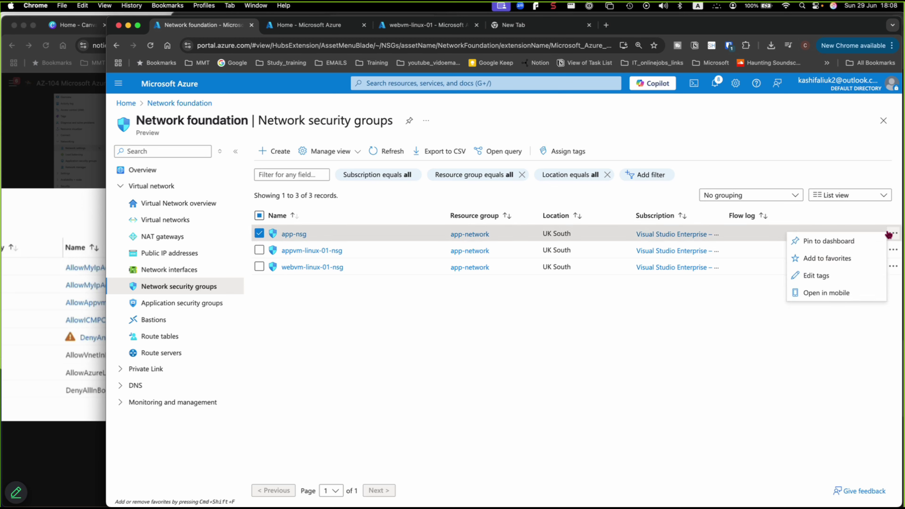
{"action": "left_click", "coordinate": [639, 302]}
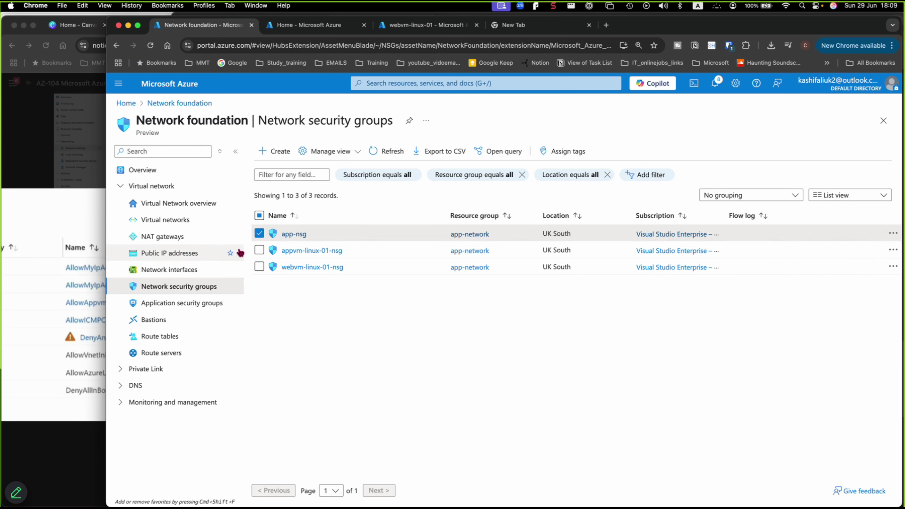
{"action": "left_click", "coordinate": [294, 234]}
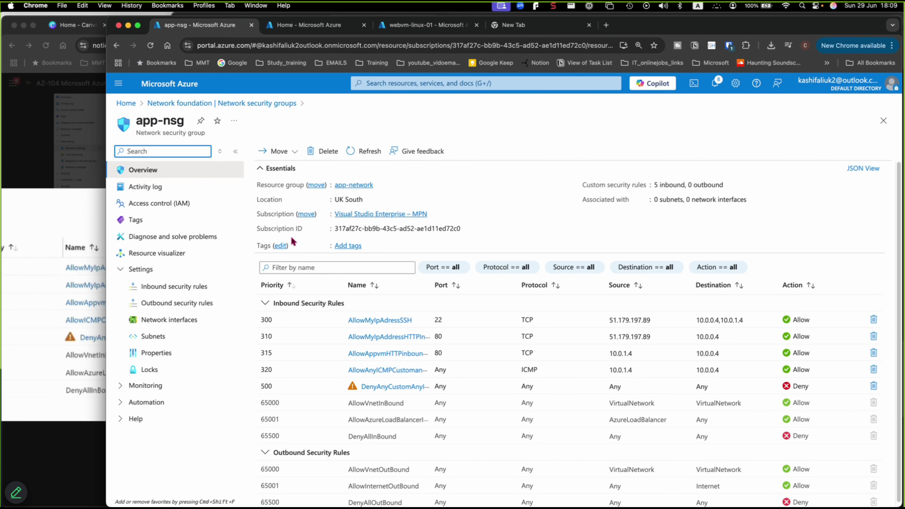
{"action": "left_click", "coordinate": [313, 155]}
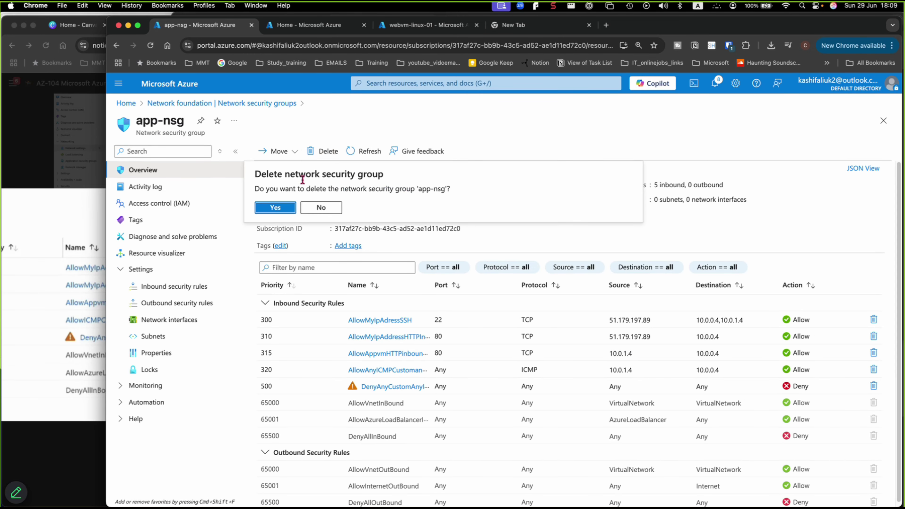
{"action": "left_click", "coordinate": [289, 208]}
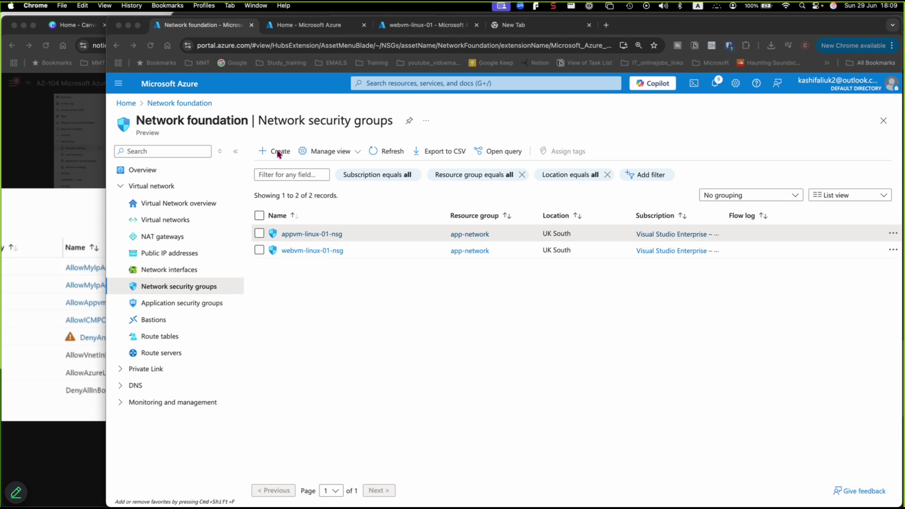
{"action": "mouse_move", "coordinate": [794, 495]}
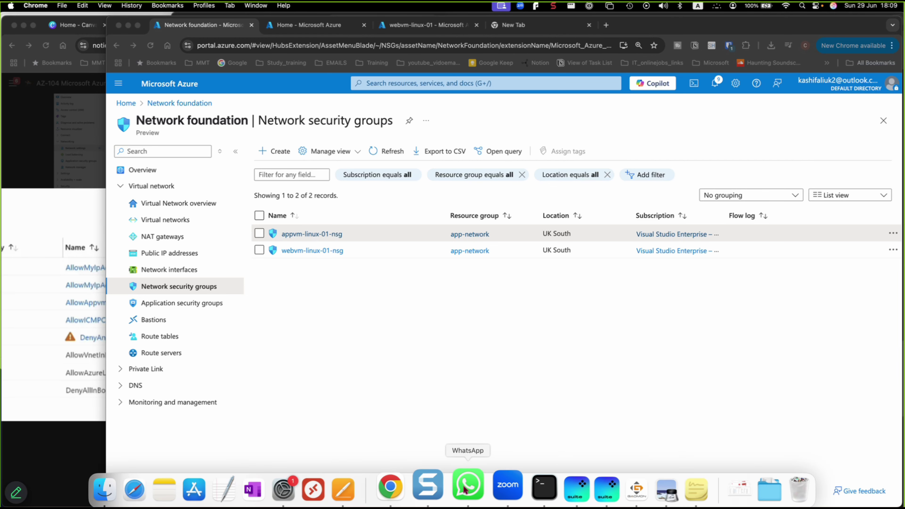
{"action": "left_click", "coordinate": [544, 487]}
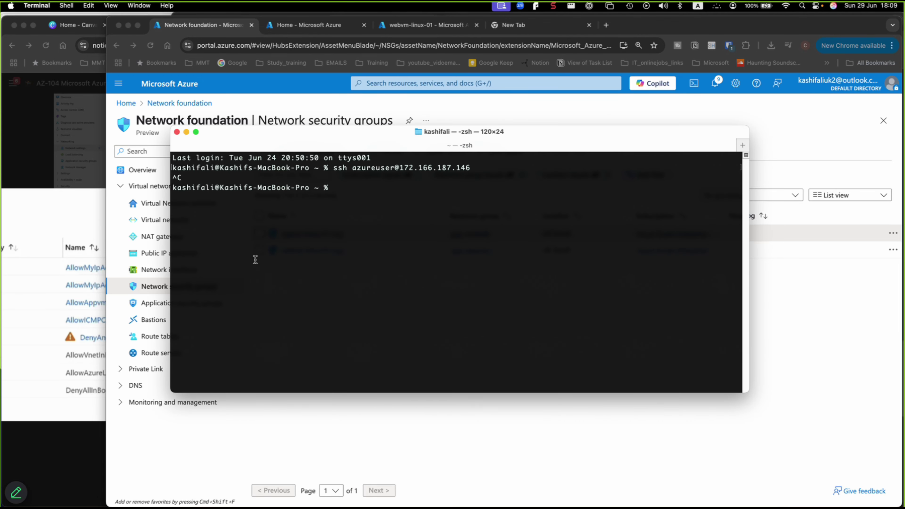
{"action": "left_click", "coordinate": [379, 463]}
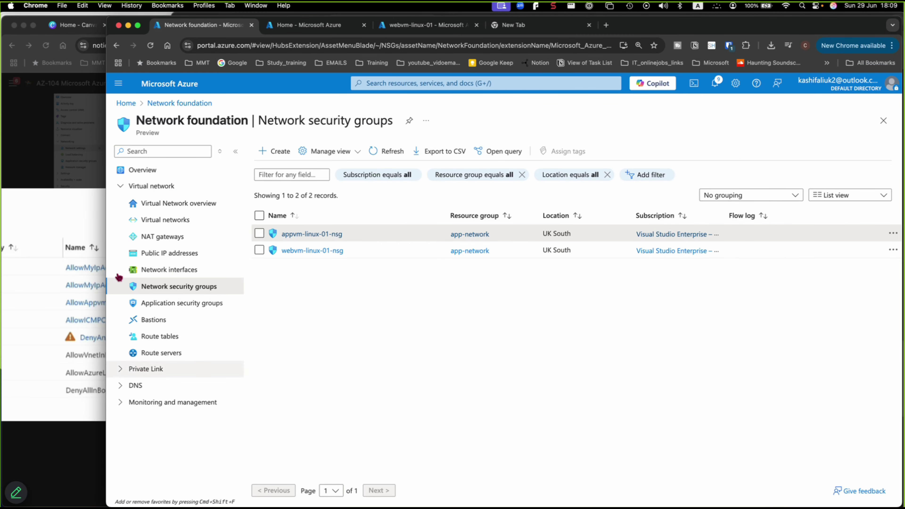
Bring up the Notion 104 - plan page, widen its window to read the planned inbound rules, and return to the Azure portal
{"action": "left_click", "coordinate": [28, 227]}
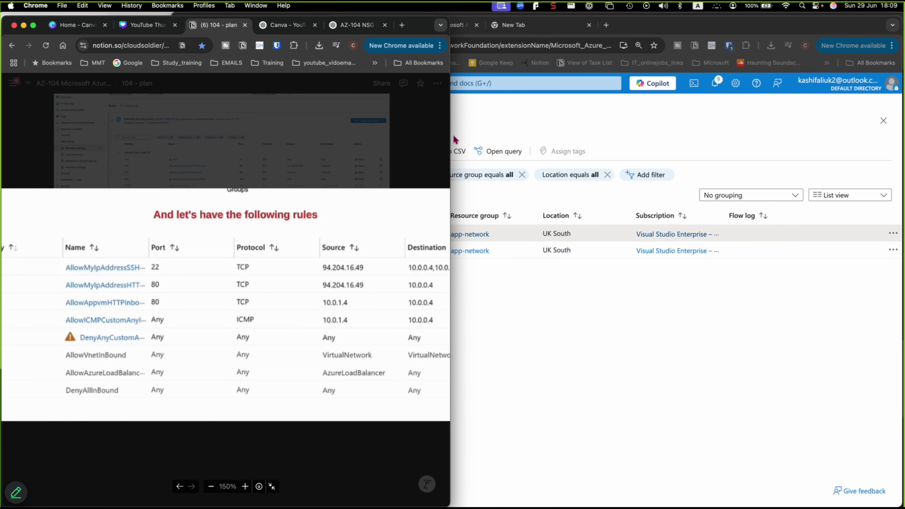
{"action": "left_click_drag", "start_coordinate": [450, 130], "coordinate": [618, 123]}
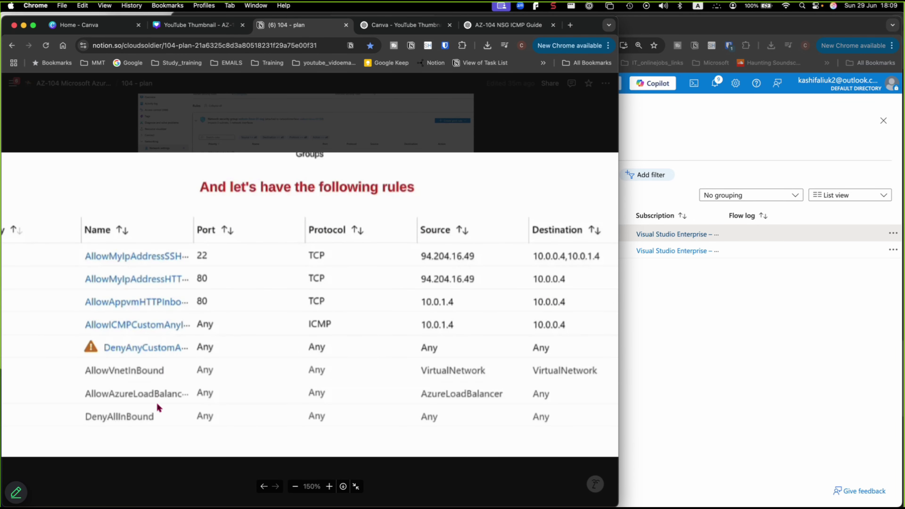
{"action": "left_click", "coordinate": [742, 335]}
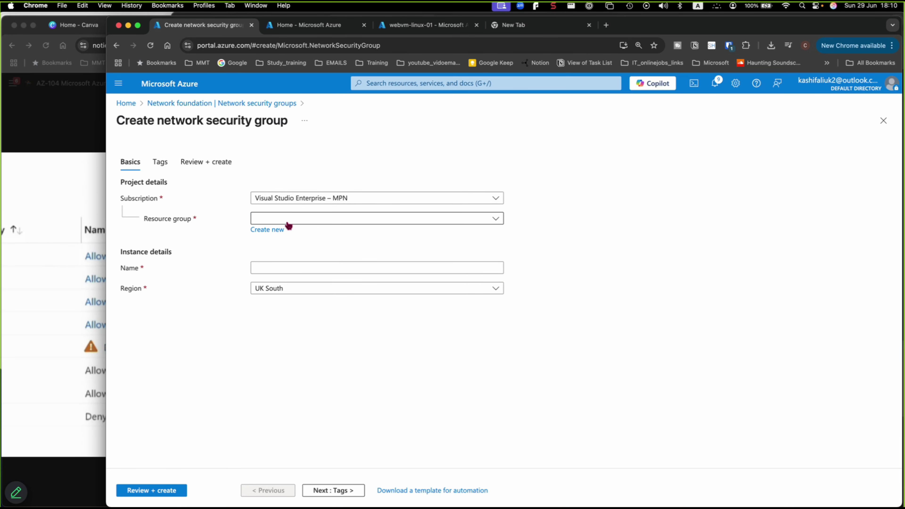
Create a network security group named app-nsg in resource group app-network and open the deployed resource
{"action": "left_click", "coordinate": [288, 222]}
{"action": "left_click", "coordinate": [286, 254]}
{"action": "left_click", "coordinate": [284, 267]}
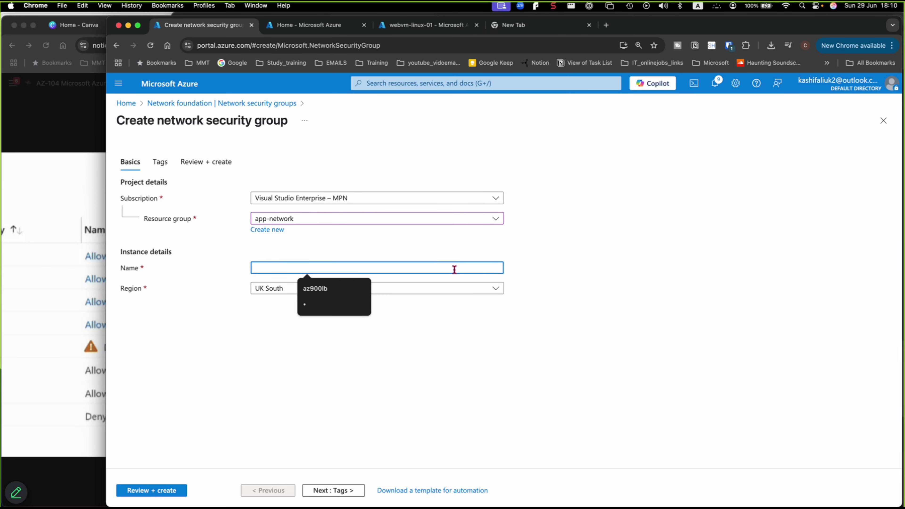
{"action": "type", "text": "app"}
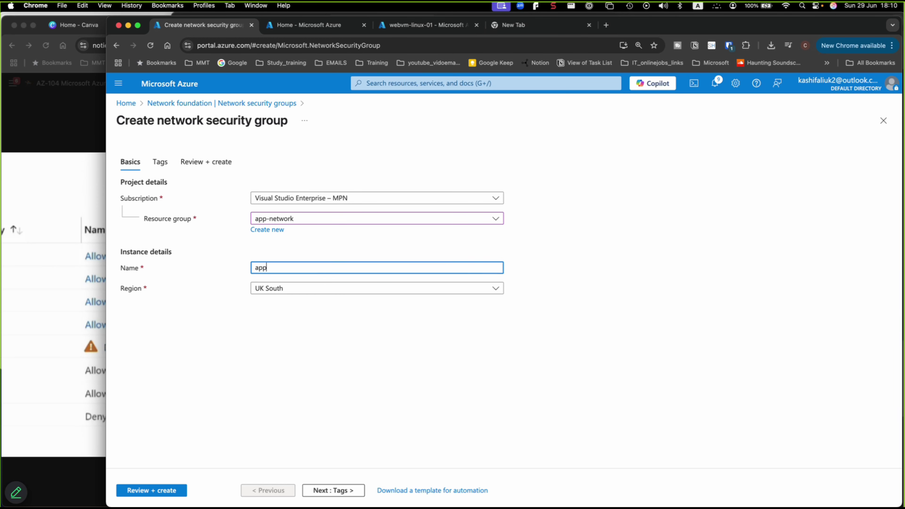
{"action": "type", "text": "-nsg"}
{"action": "left_click", "coordinate": [152, 491]}
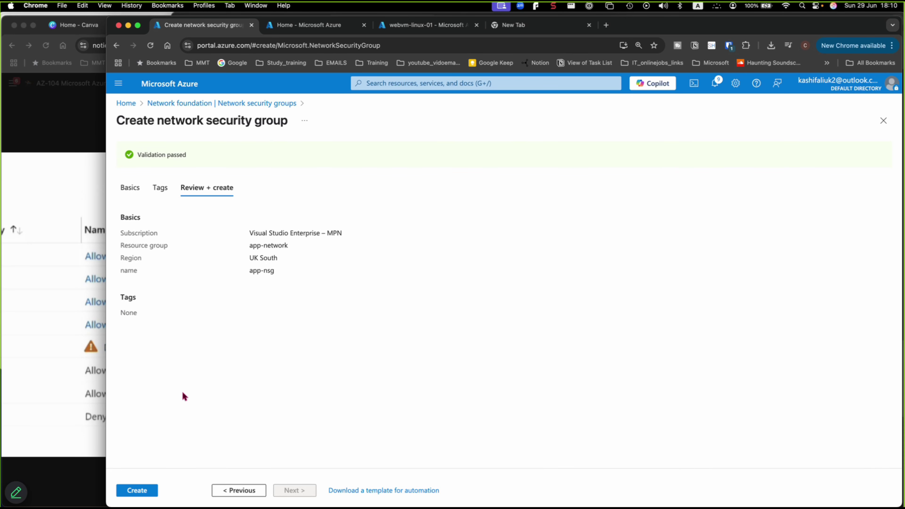
{"action": "left_click", "coordinate": [139, 491]}
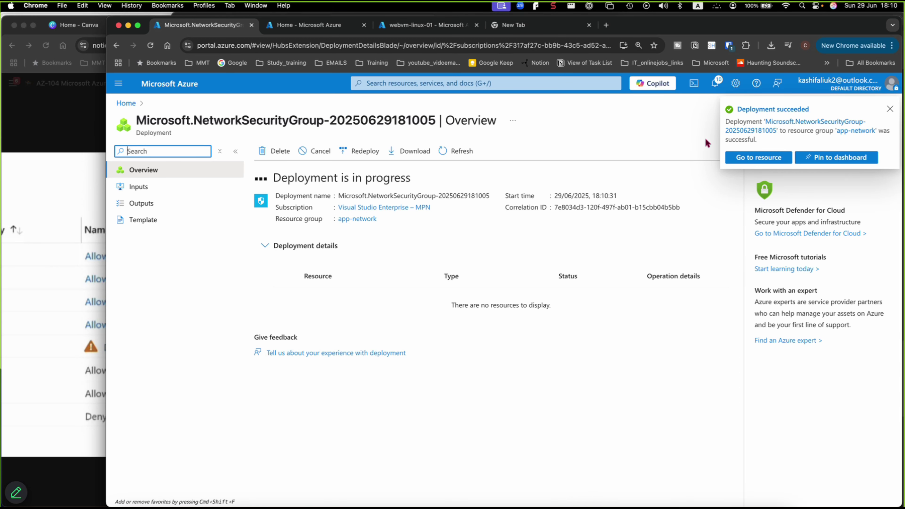
{"action": "left_click", "coordinate": [757, 158]}
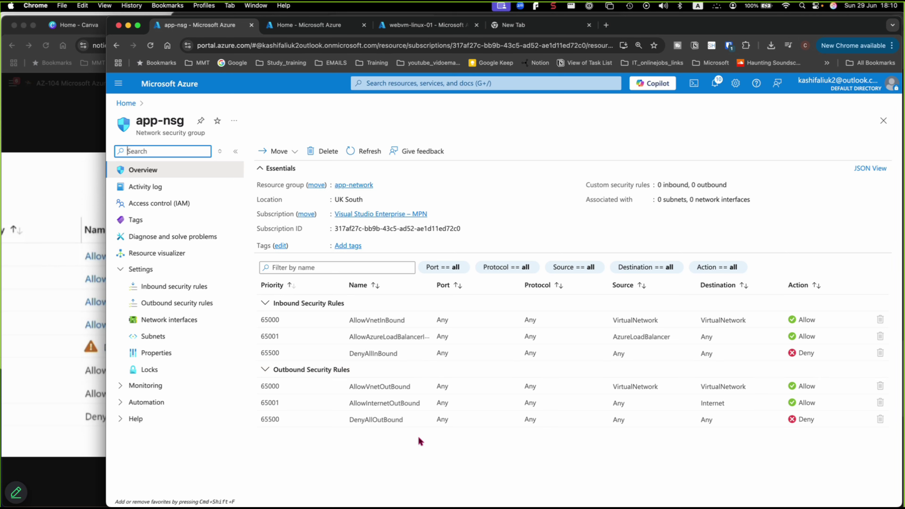
Open app-nsg's inbound security rules and arrange the Azure portal and Notion plan windows side by side
{"action": "left_click", "coordinate": [57, 400]}
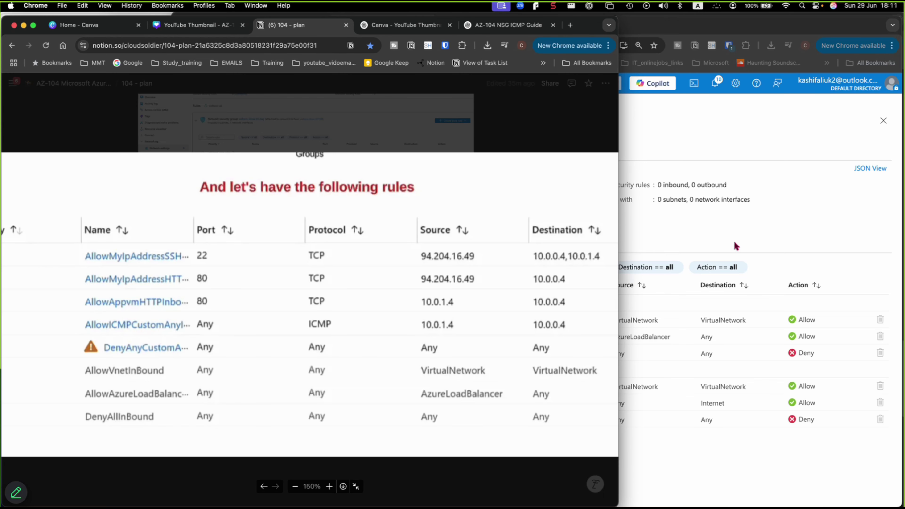
{"action": "left_click", "coordinate": [735, 249]}
{"action": "left_click", "coordinate": [162, 287]}
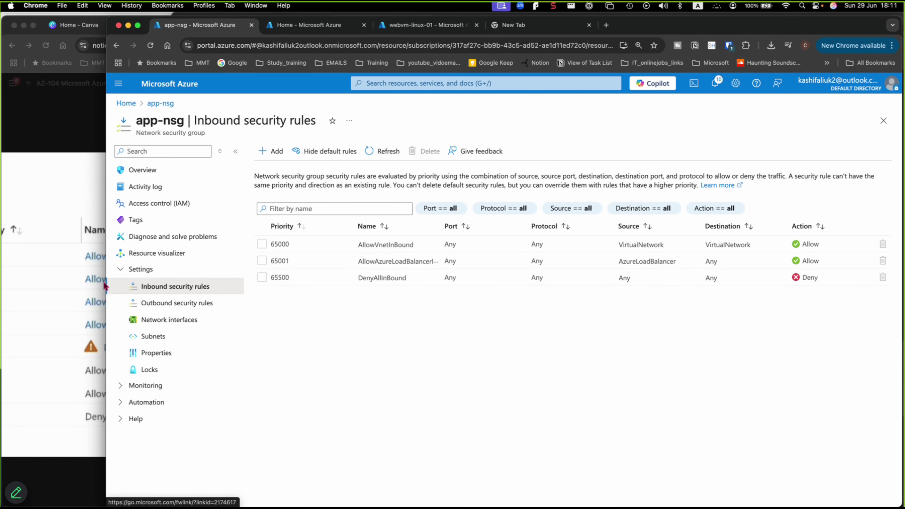
{"action": "left_click_drag", "start_coordinate": [104, 281], "coordinate": [354, 282]}
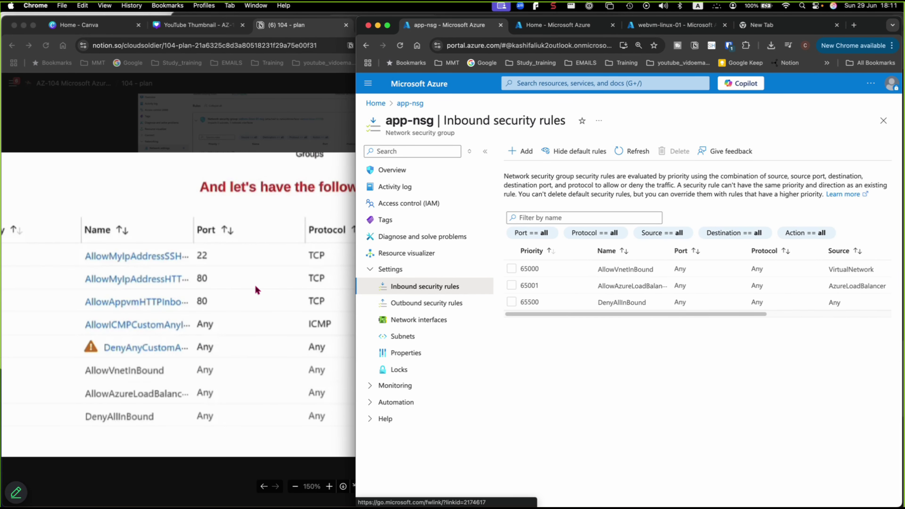
{"action": "left_click", "coordinate": [267, 284]}
{"action": "left_click_drag", "start_coordinate": [618, 278], "coordinate": [356, 280]}
{"action": "left_click", "coordinate": [595, 422]}
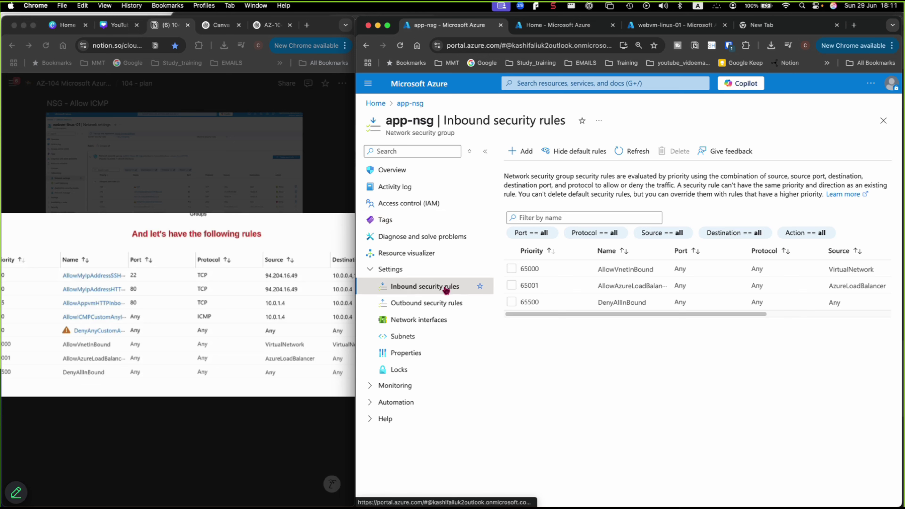
Start a new inbound rule with source My IP address and destination IP addresses 10.0.0.4,10.0.1.4
{"action": "left_click", "coordinate": [522, 152]}
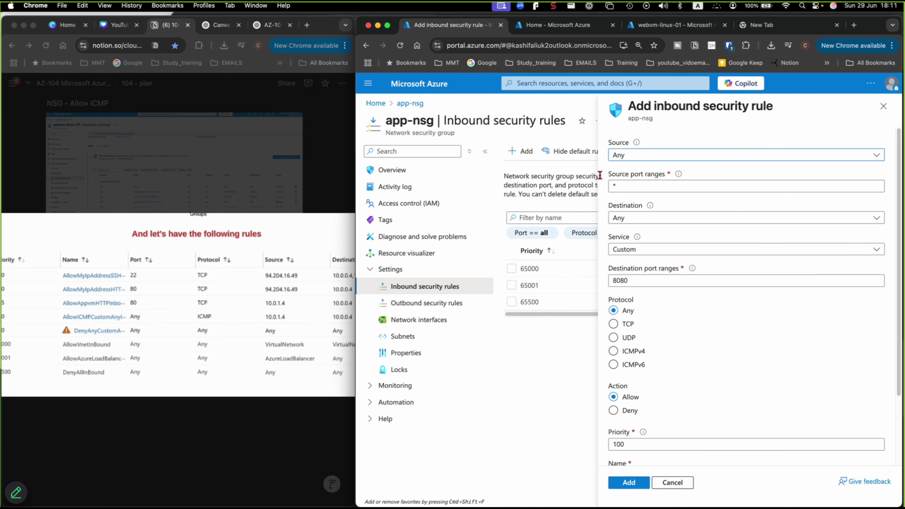
{"action": "left_click", "coordinate": [647, 155]}
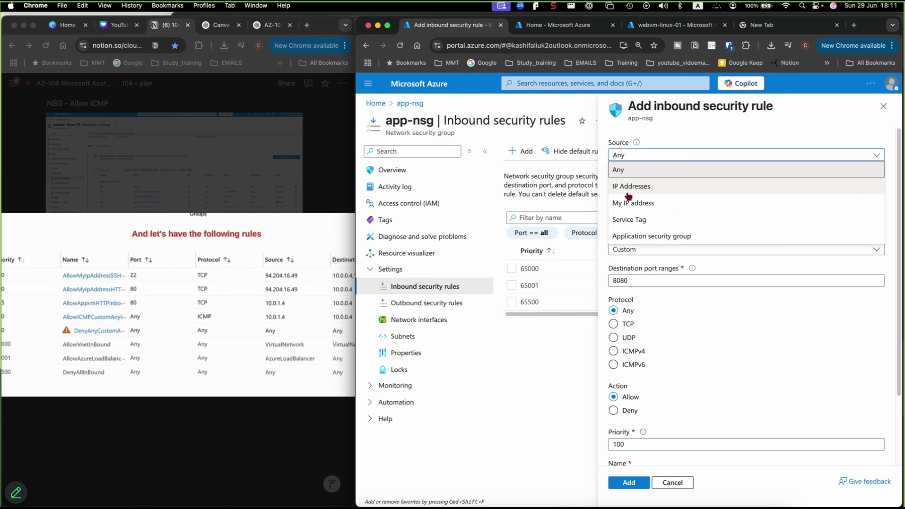
{"action": "left_click", "coordinate": [626, 203]}
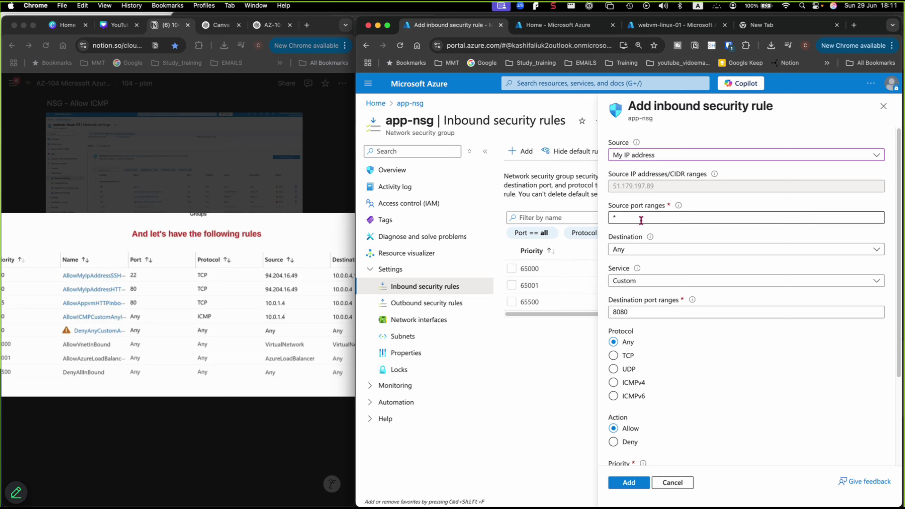
{"action": "left_click", "coordinate": [636, 251]}
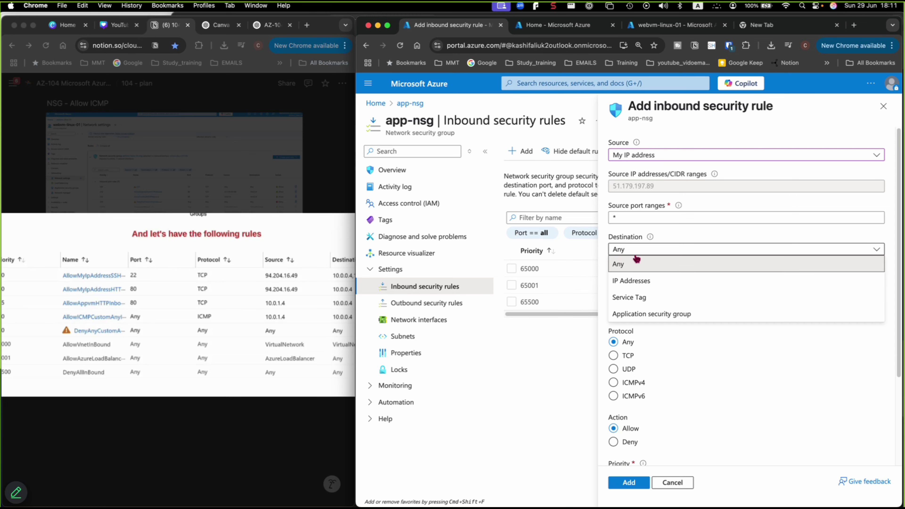
{"action": "left_click", "coordinate": [633, 281]}
{"action": "left_click", "coordinate": [641, 280]}
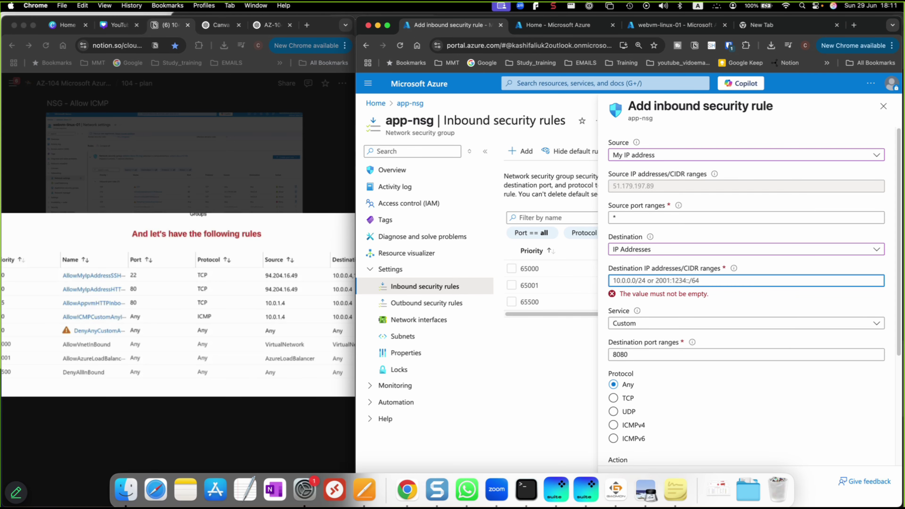
{"action": "type", "text": "10."}
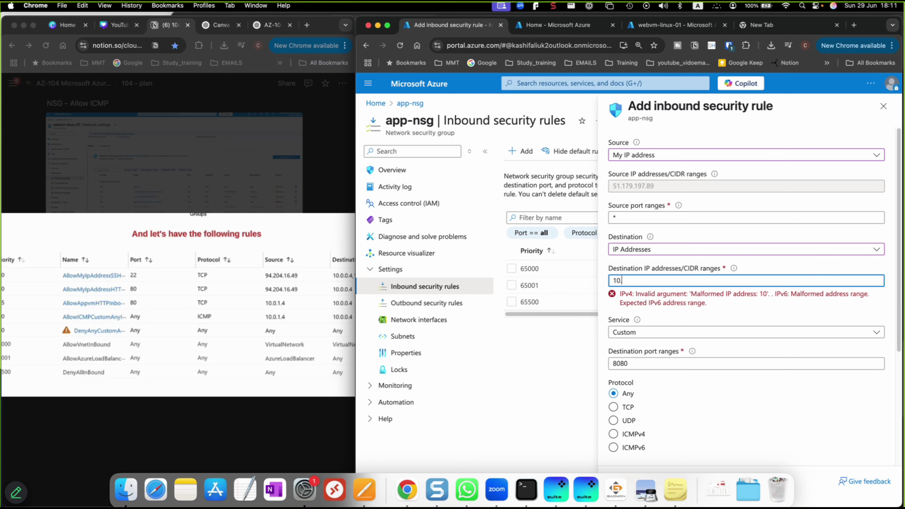
{"action": "type", "text": "0.4."}
{"action": "type", "text": "0."}
{"action": "type", "text": "4,"}
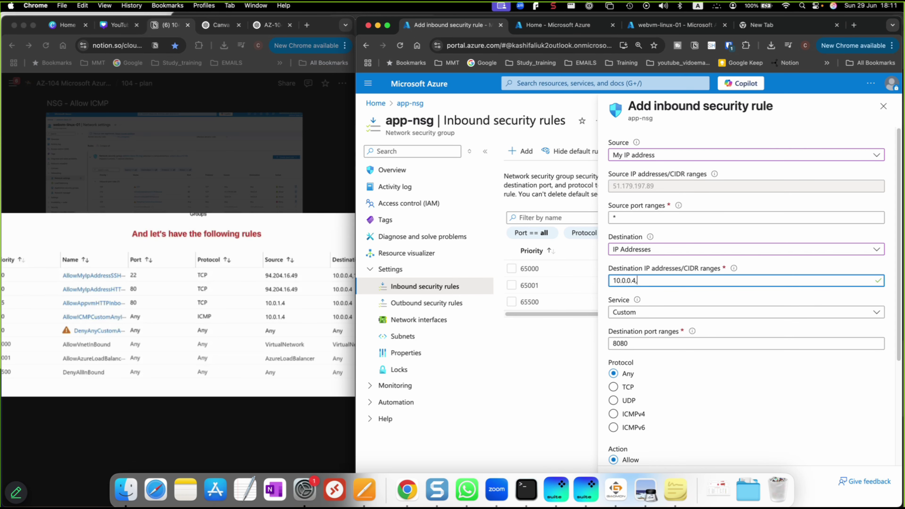
{"action": "type", "text": "10.0.1.4"}
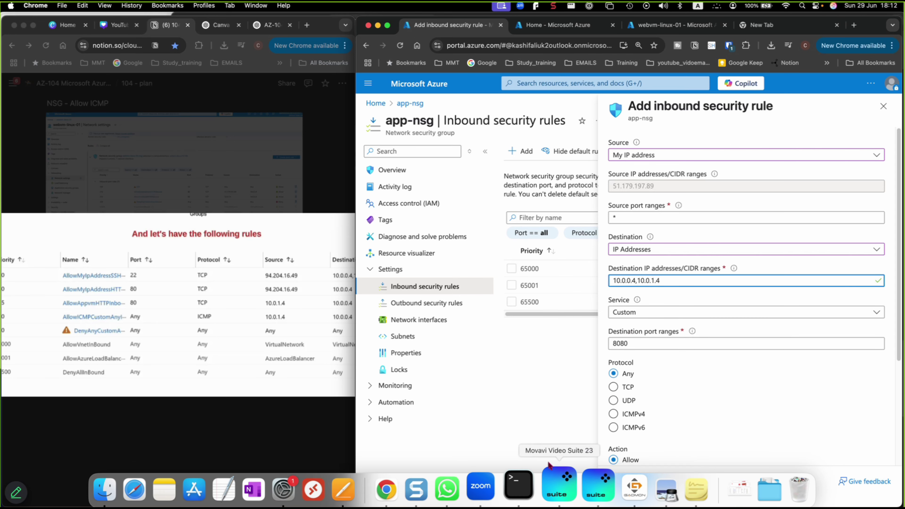
Widen the Notion window and zoom the rules image out to 100% to check the planned rule priorities, and return to the rule form
{"action": "left_click", "coordinate": [258, 285]}
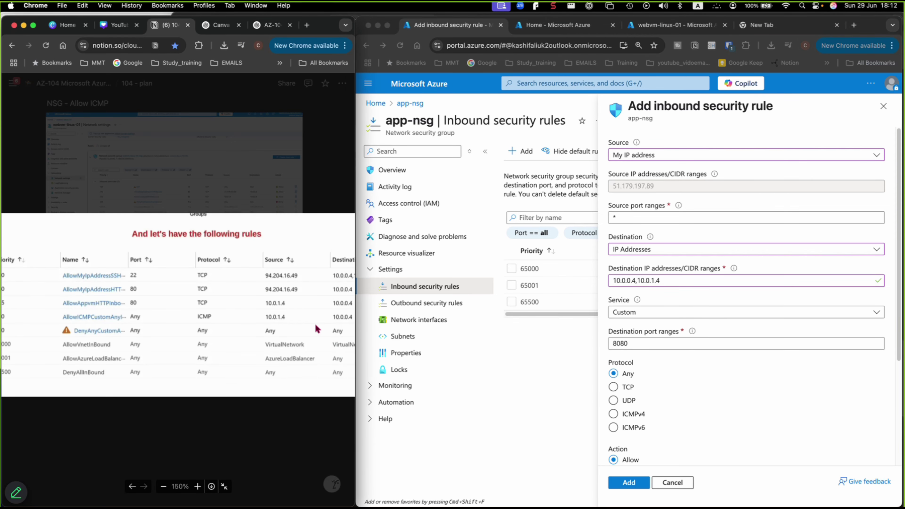
{"action": "left_click_drag", "start_coordinate": [355, 450], "coordinate": [435, 450]}
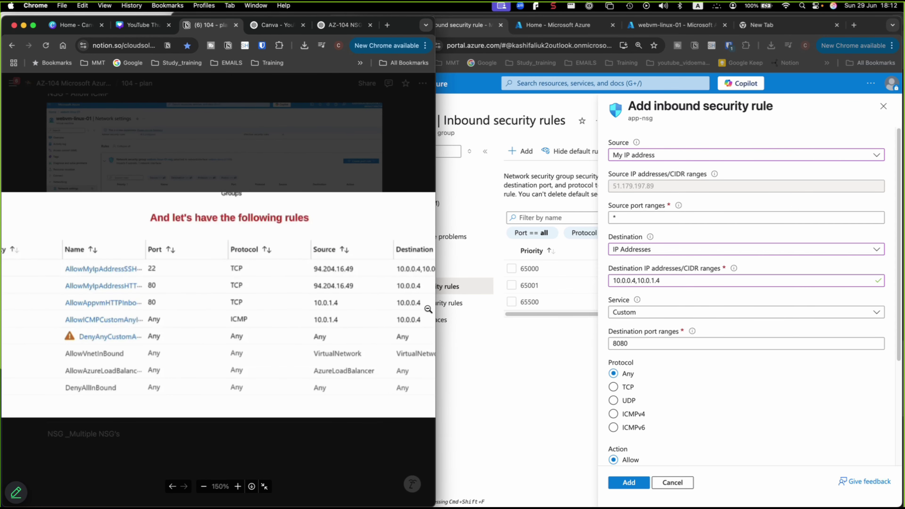
{"action": "left_click", "coordinate": [352, 328]}
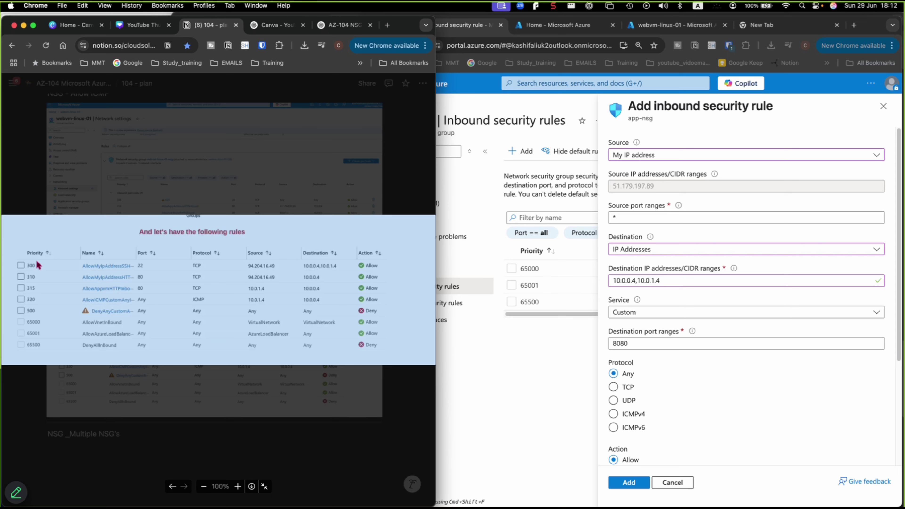
{"action": "left_click", "coordinate": [799, 446]}
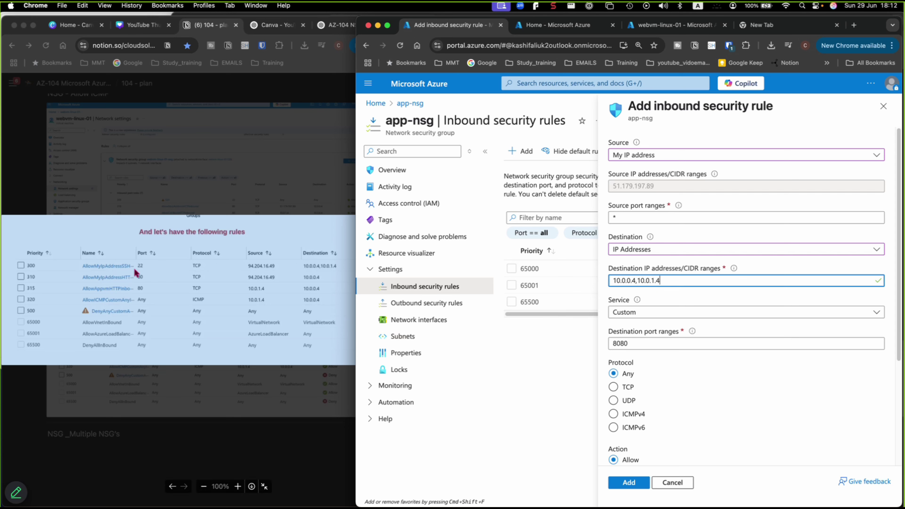
Set the new inbound rule's service to SSH and its priority to 300
{"action": "left_click", "coordinate": [651, 314]}
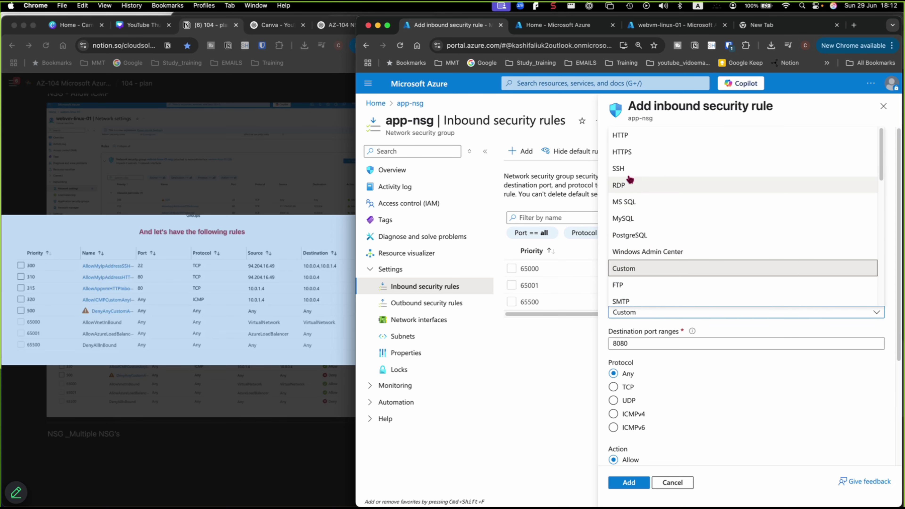
{"action": "left_click", "coordinate": [627, 169]}
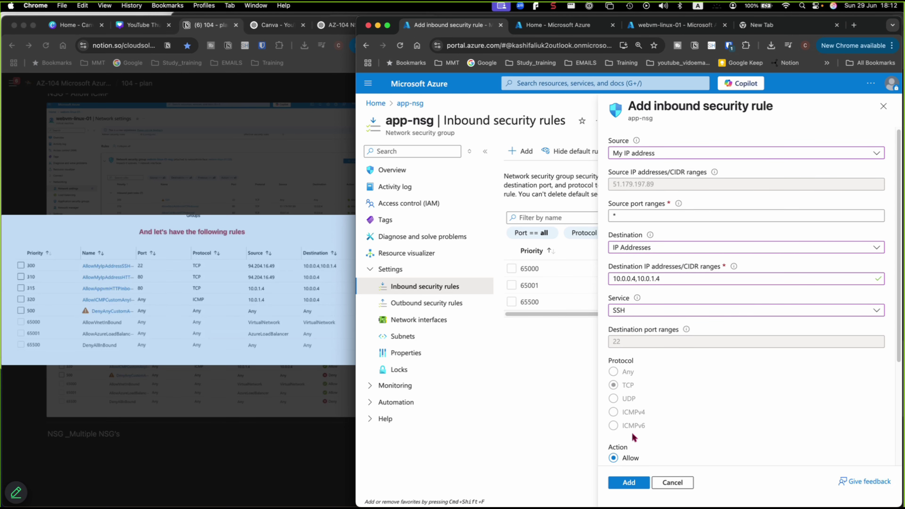
{"action": "scroll", "coordinate": [635, 433], "scroll_direction": "down", "scroll_amount": 4}
{"action": "left_click", "coordinate": [635, 359]}
{"action": "left_click_drag", "start_coordinate": [635, 358], "coordinate": [610, 358]}
{"action": "type", "text": "300"}
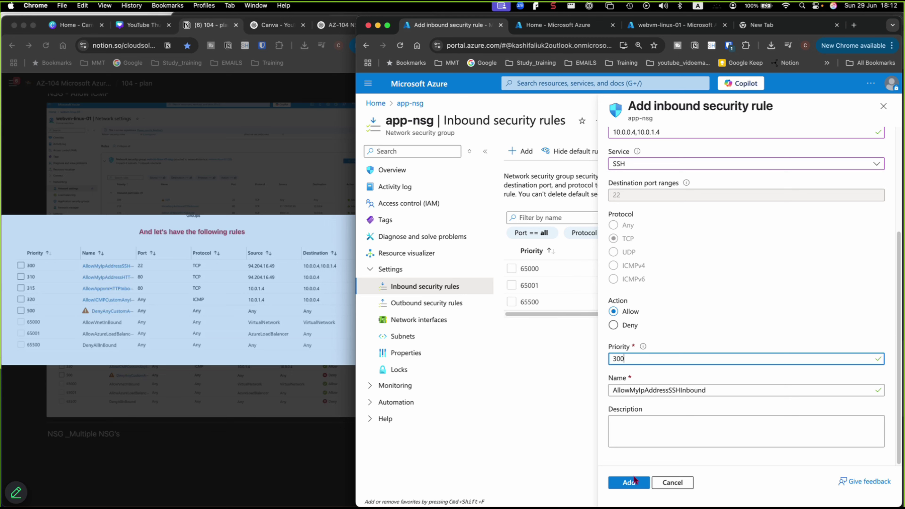
Add the SSH rule to app-nsg and start another inbound rule with My IP address as the source
{"action": "left_click", "coordinate": [634, 483]}
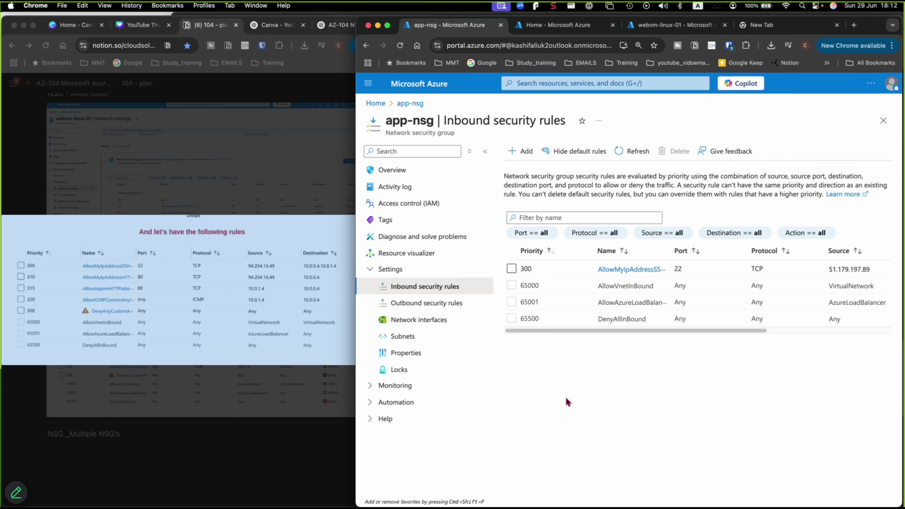
{"action": "left_click", "coordinate": [520, 151]}
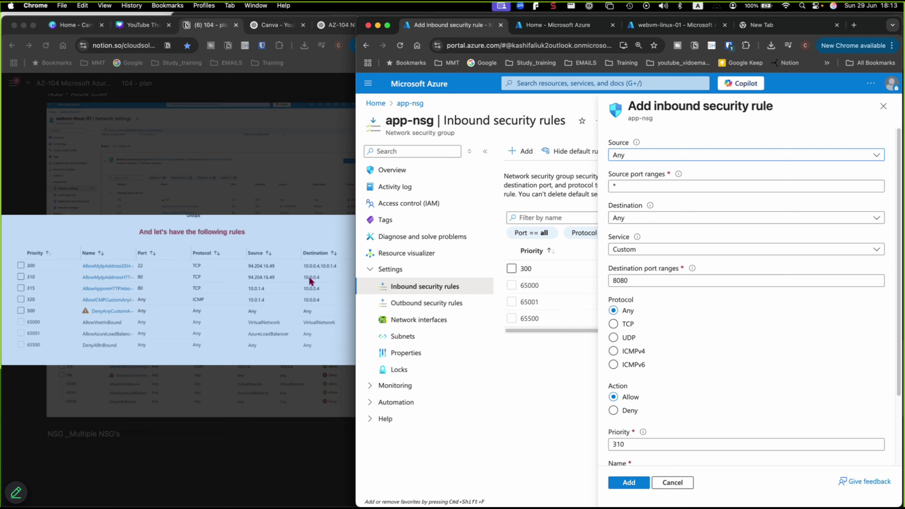
{"action": "left_click", "coordinate": [684, 155]}
{"action": "left_click", "coordinate": [647, 186]}
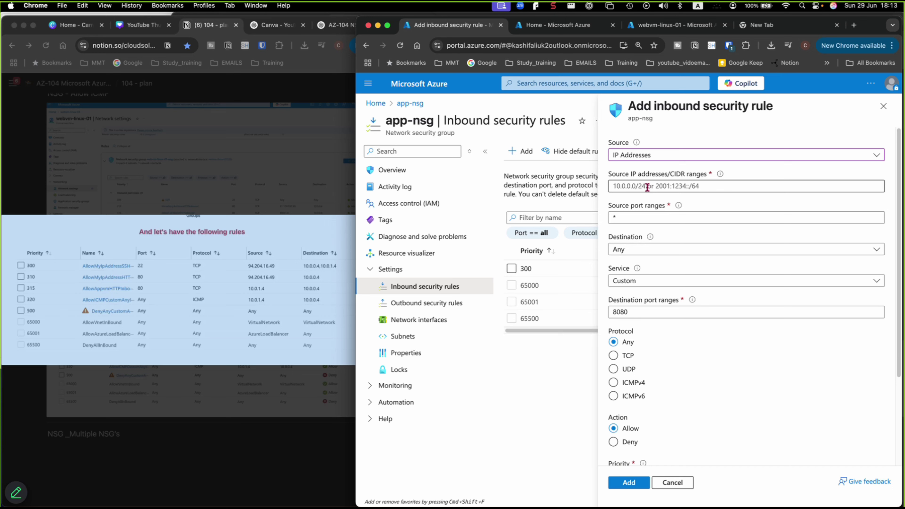
{"action": "left_click", "coordinate": [652, 154]}
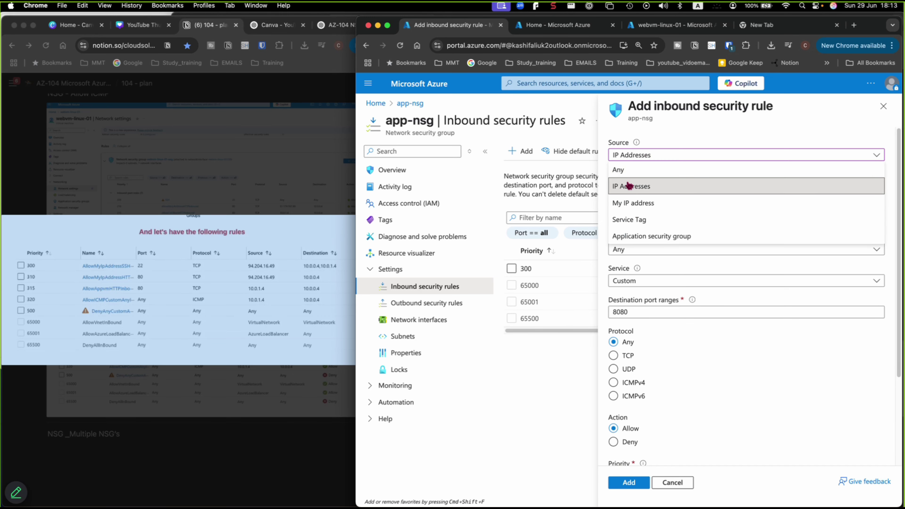
{"action": "left_click", "coordinate": [624, 203]}
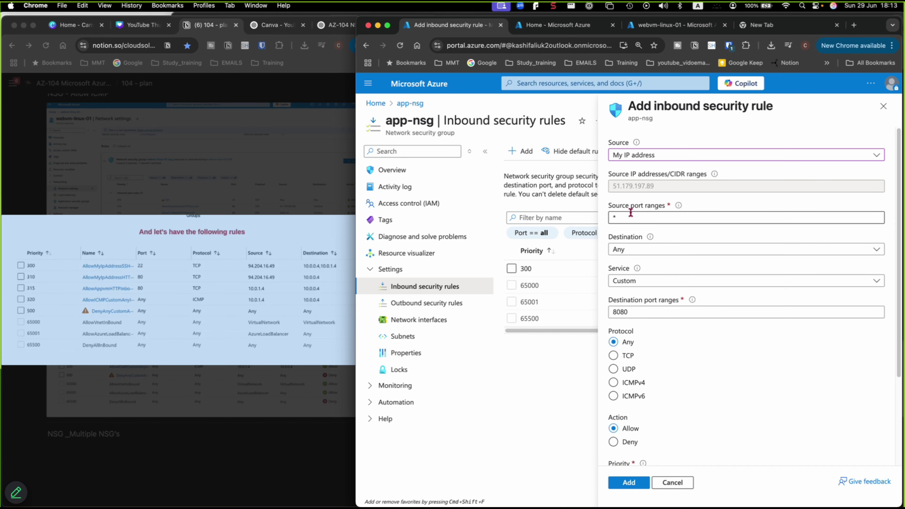
Set the new rule's destination to IP Addresses with the value 10.0.0.4
{"action": "left_click", "coordinate": [624, 251]}
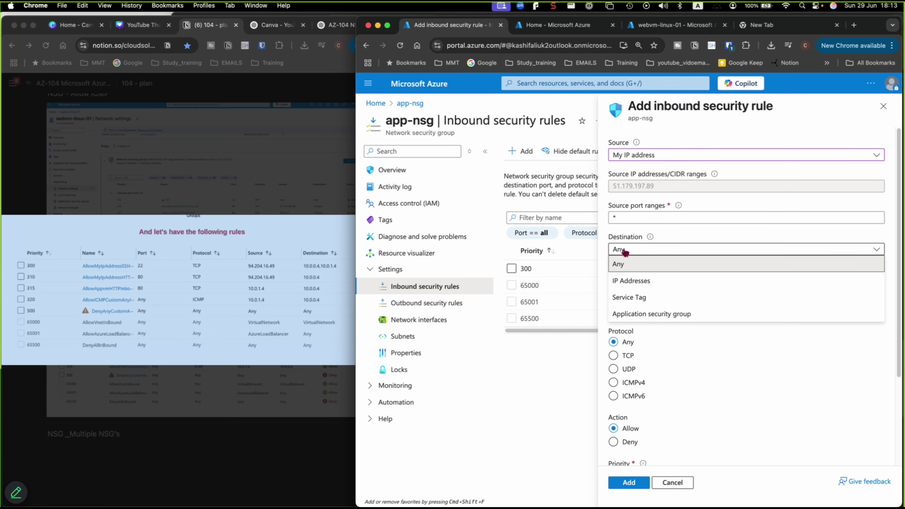
{"action": "left_click", "coordinate": [631, 280]}
{"action": "left_click", "coordinate": [630, 280]}
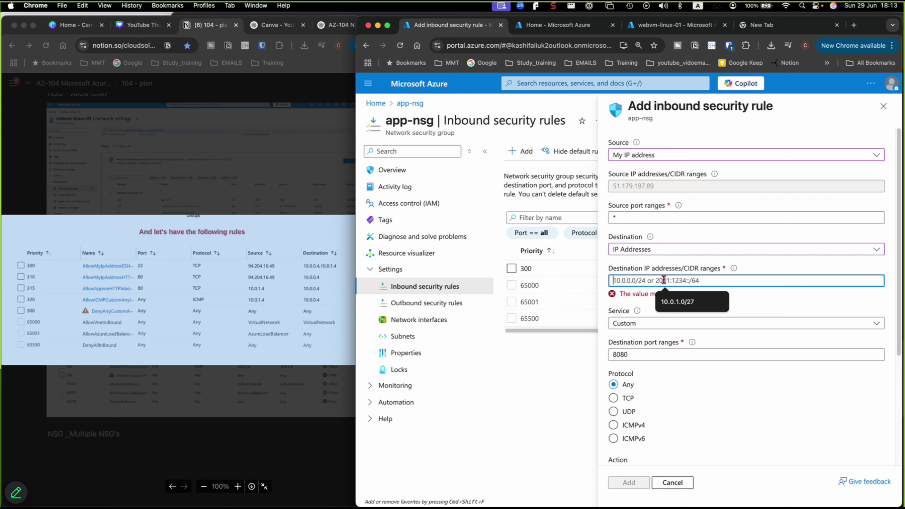
{"action": "type", "text": "10"}
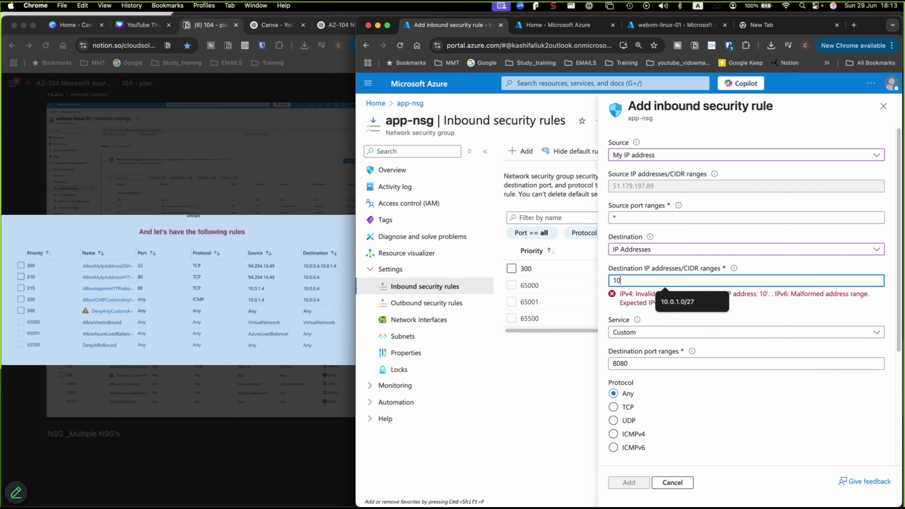
{"action": "type", "text": ".0.0"}
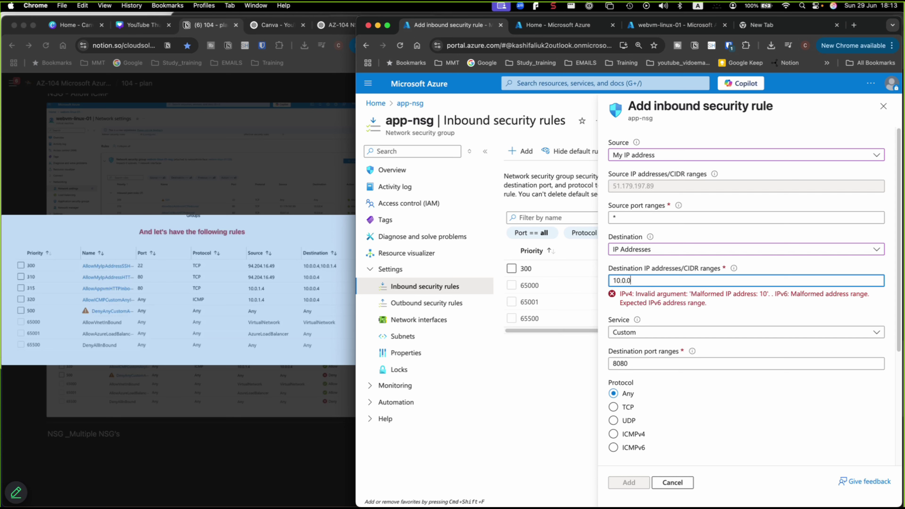
{"action": "type", "text": ".4"}
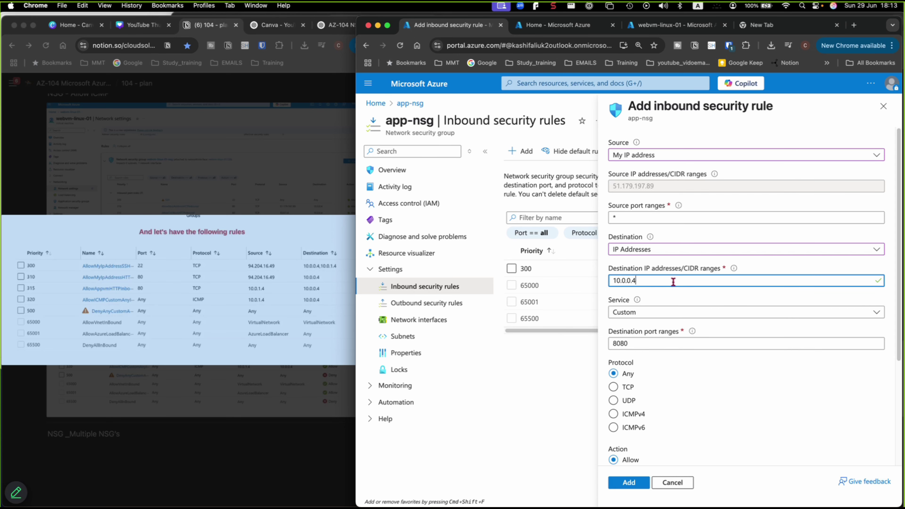
Set the service to HTTP and add the rule allowing traffic from My IP address
{"action": "left_click", "coordinate": [657, 313]}
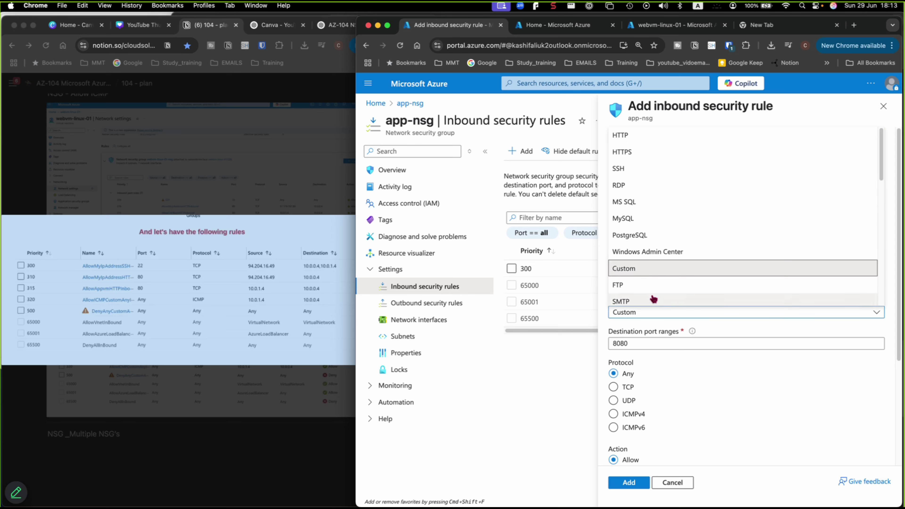
{"action": "left_click", "coordinate": [631, 136]}
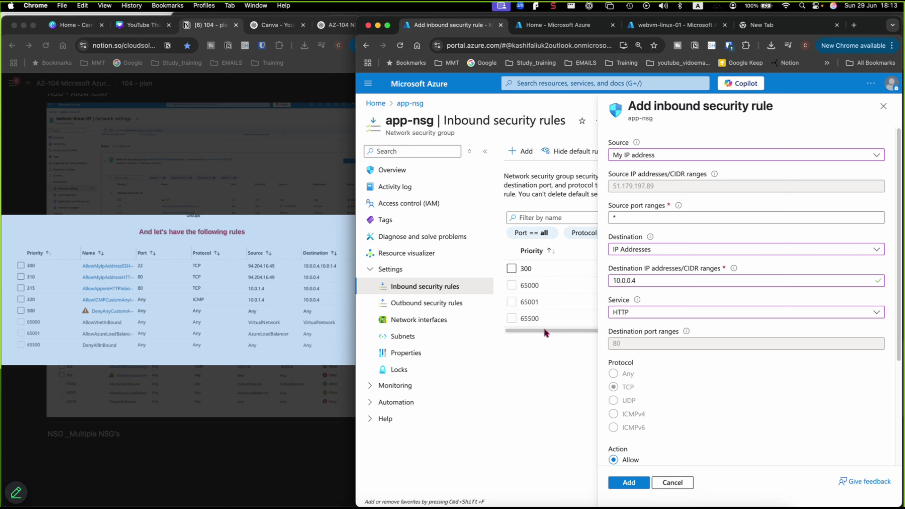
{"action": "scroll", "coordinate": [748, 437], "scroll_direction": "down", "scroll_amount": 5}
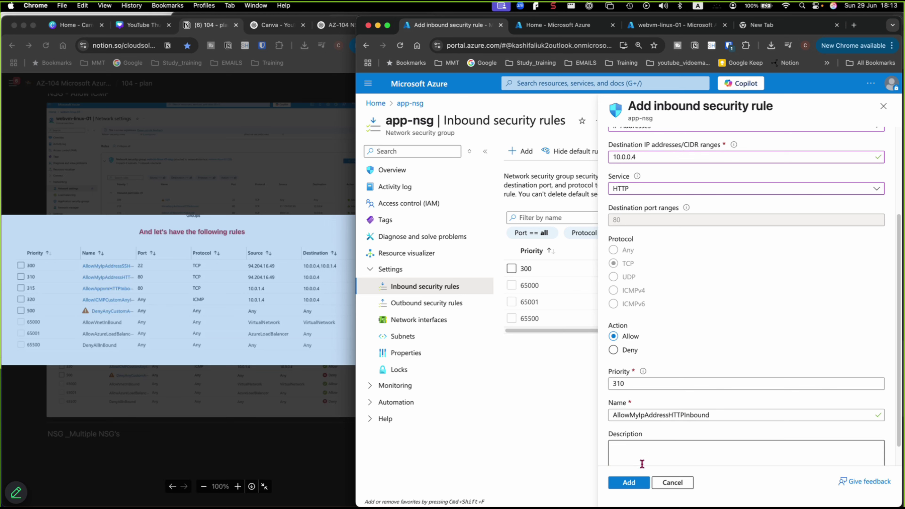
{"action": "left_click", "coordinate": [631, 483]}
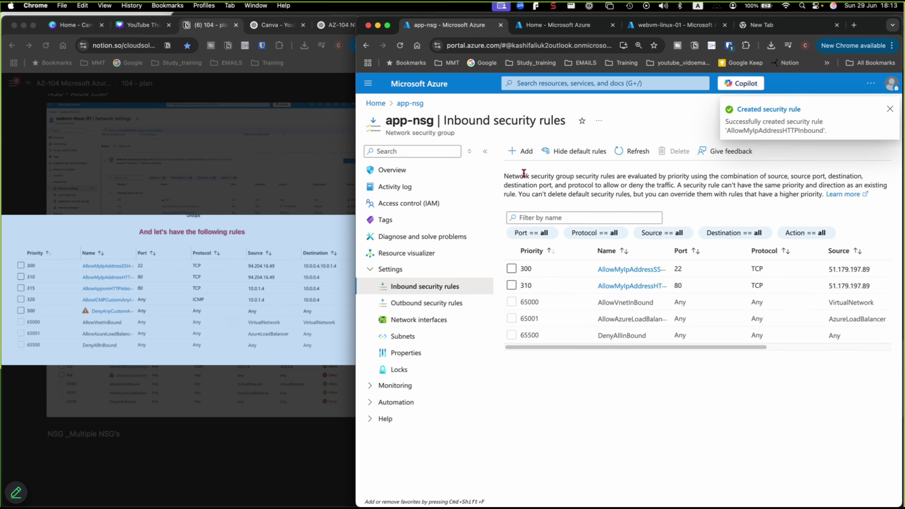
Start a third inbound rule with source IP Addresses set to 10.0.1.4
{"action": "left_click", "coordinate": [515, 152]}
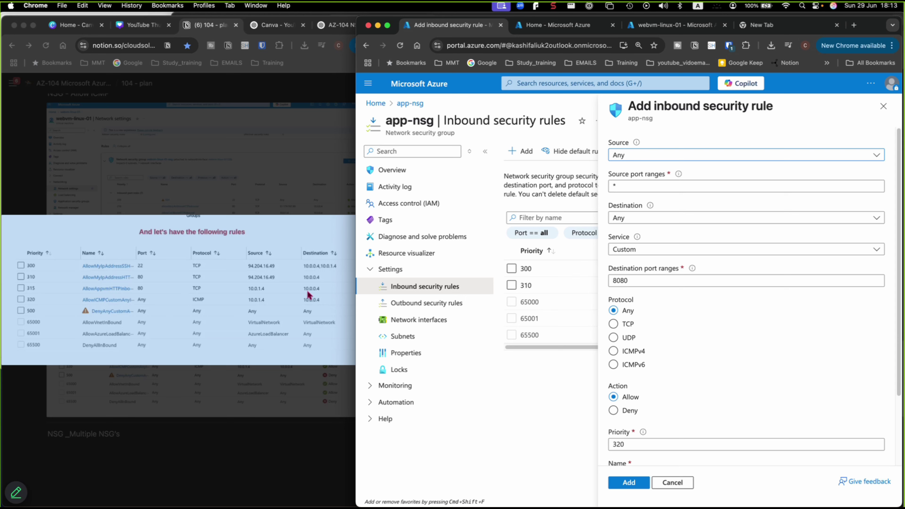
{"action": "left_click", "coordinate": [641, 156]}
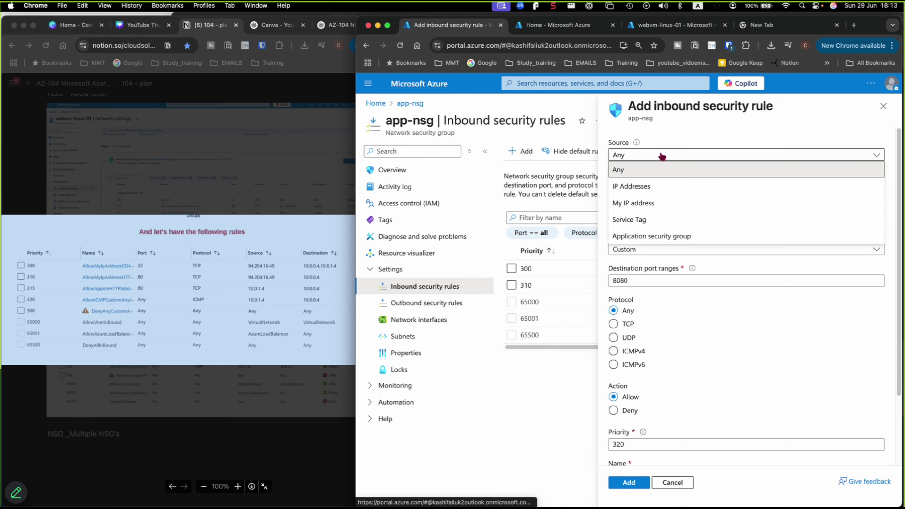
{"action": "left_click", "coordinate": [643, 184]}
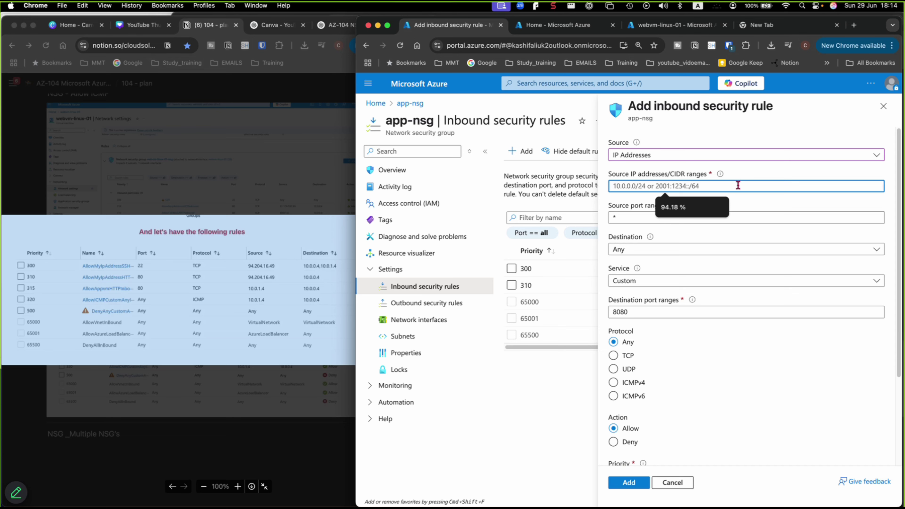
{"action": "type", "text": "1"}
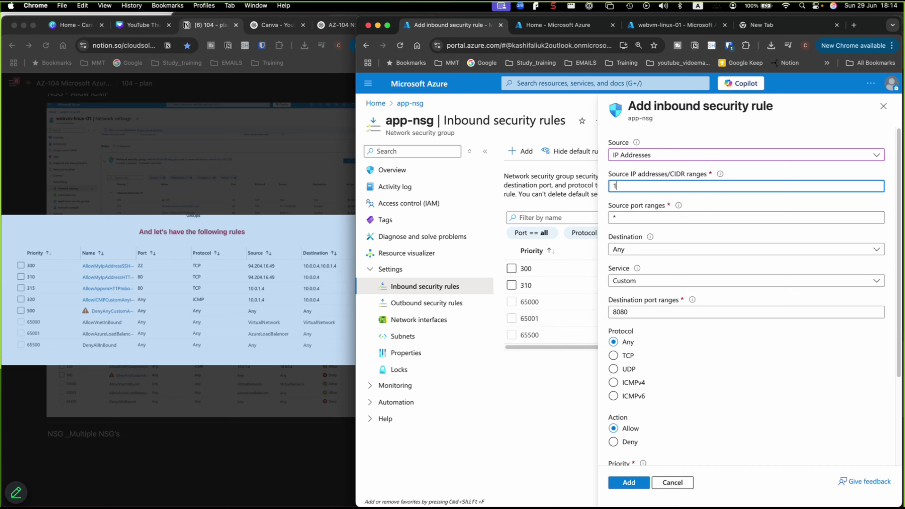
{"action": "type", "text": "0.0.1.4"}
Set the destination of the rule from 10.0.1.4 to IP Addresses with the value 10.0.0.4
{"action": "left_click", "coordinate": [668, 249]}
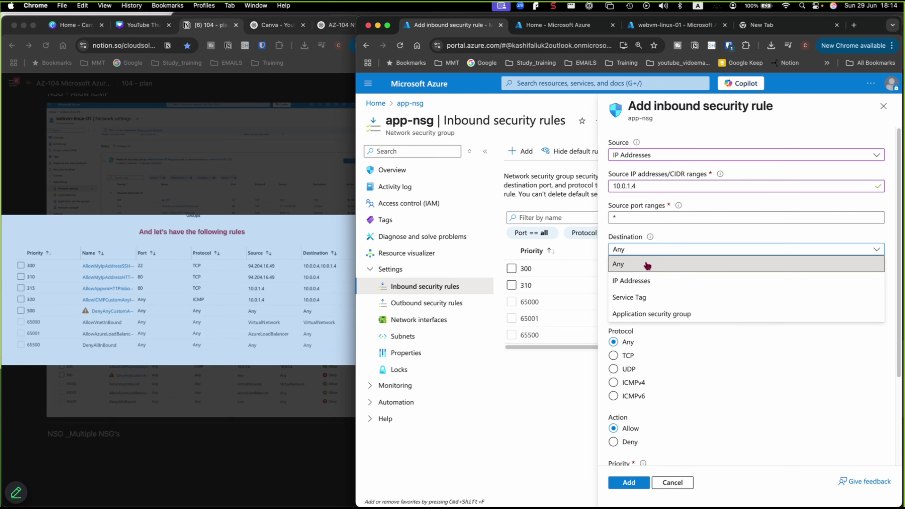
{"action": "left_click", "coordinate": [641, 280]}
{"action": "left_click", "coordinate": [640, 280]}
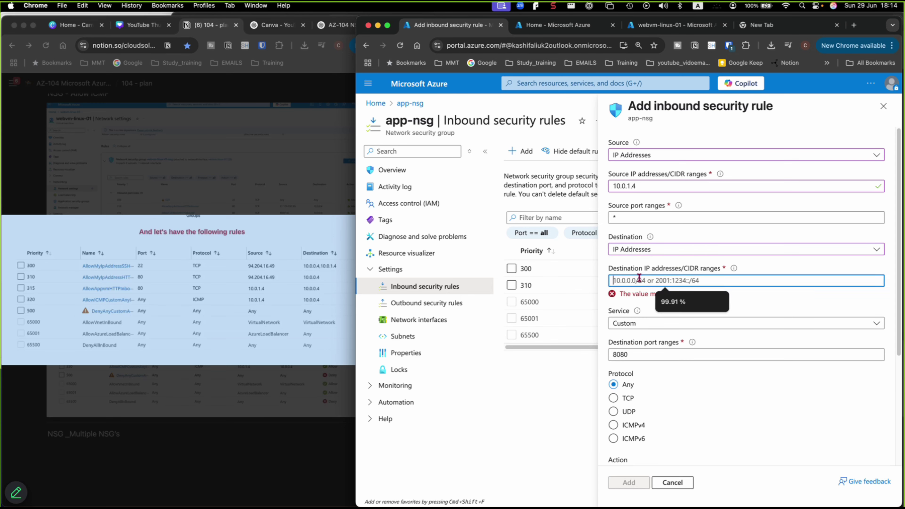
{"action": "type", "text": "10.0"}
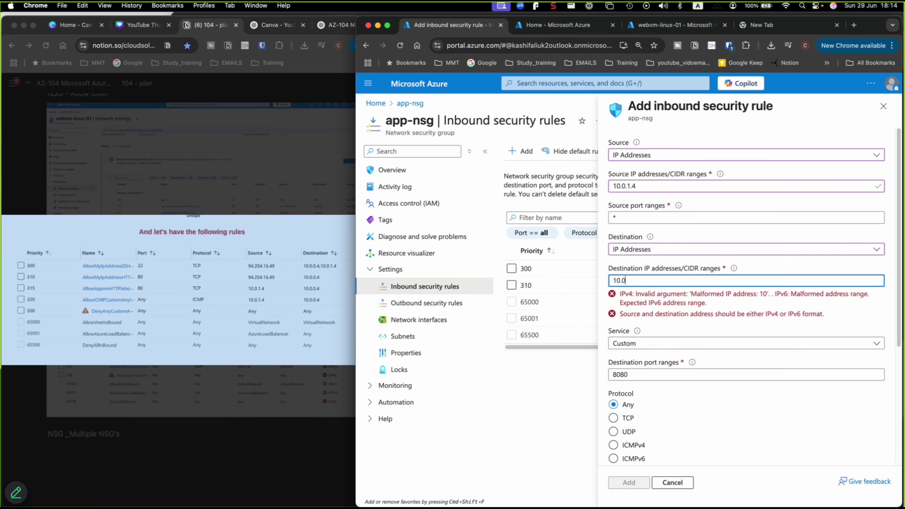
{"action": "type", "text": ".0.4"}
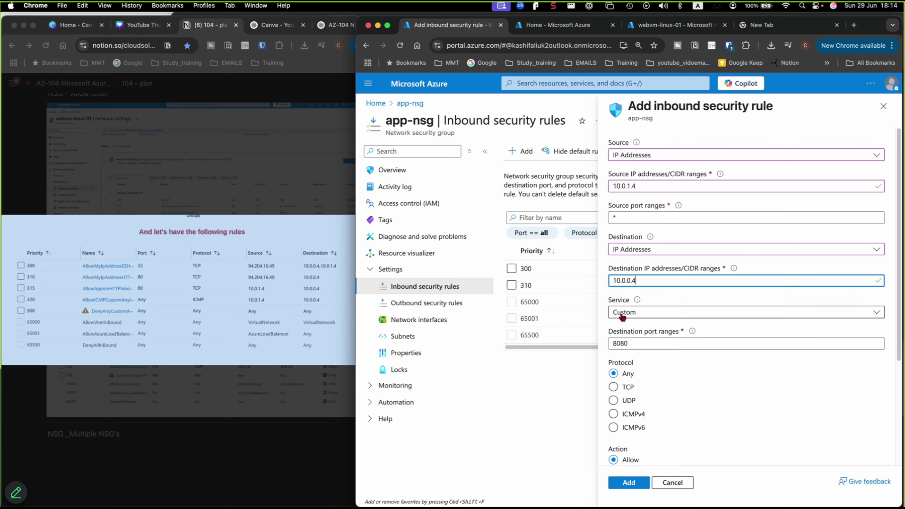
Complete the rule with service HTTP and priority 315, and add it to app-nsg
{"action": "left_click", "coordinate": [623, 315]}
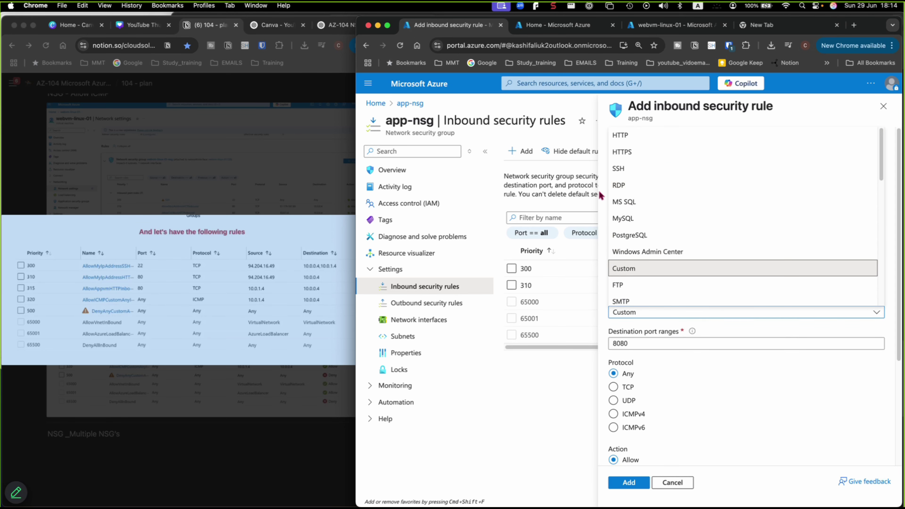
{"action": "left_click", "coordinate": [622, 135]}
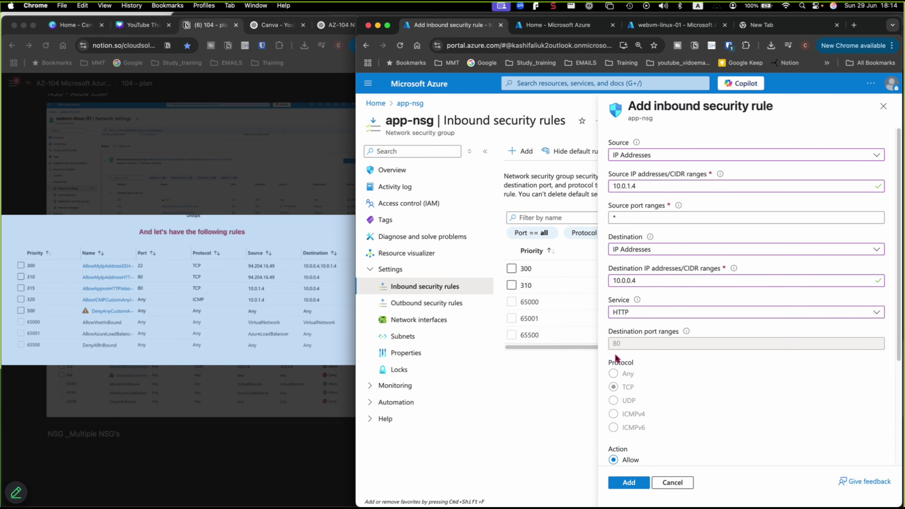
{"action": "scroll", "coordinate": [650, 405], "scroll_direction": "down", "scroll_amount": 3}
{"action": "scroll", "coordinate": [651, 404], "scroll_direction": "up", "scroll_amount": 3}
{"action": "scroll", "coordinate": [651, 407], "scroll_direction": "down", "scroll_amount": 4}
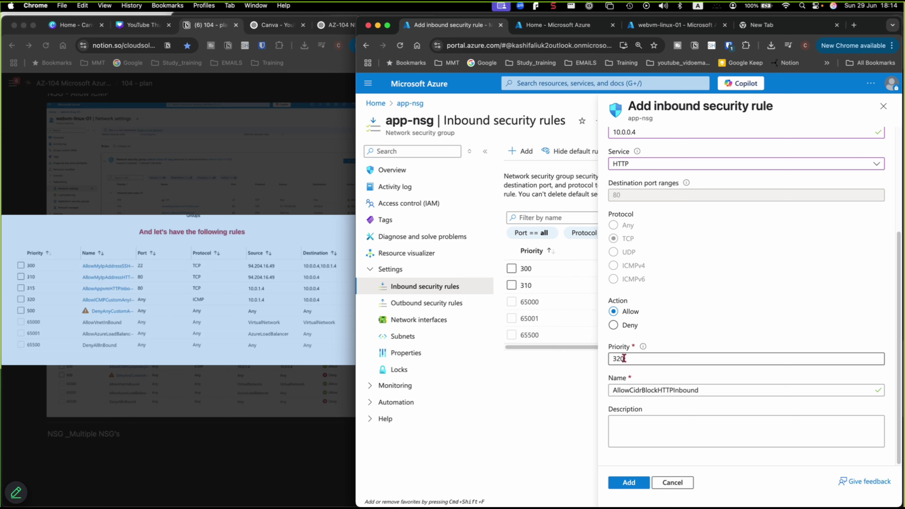
{"action": "left_click", "coordinate": [632, 357]}
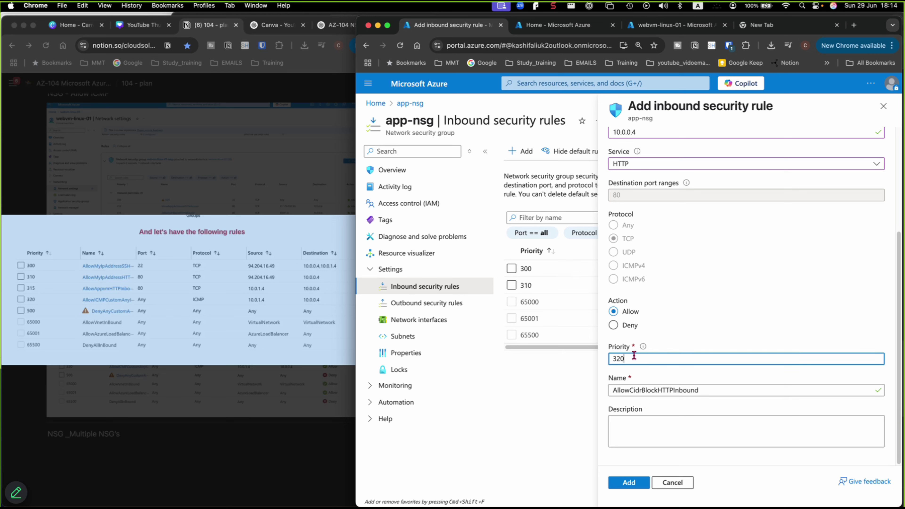
{"action": "key", "text": "BackSpace"}
{"action": "key", "text": "BackSpace"}
{"action": "type", "text": "15"}
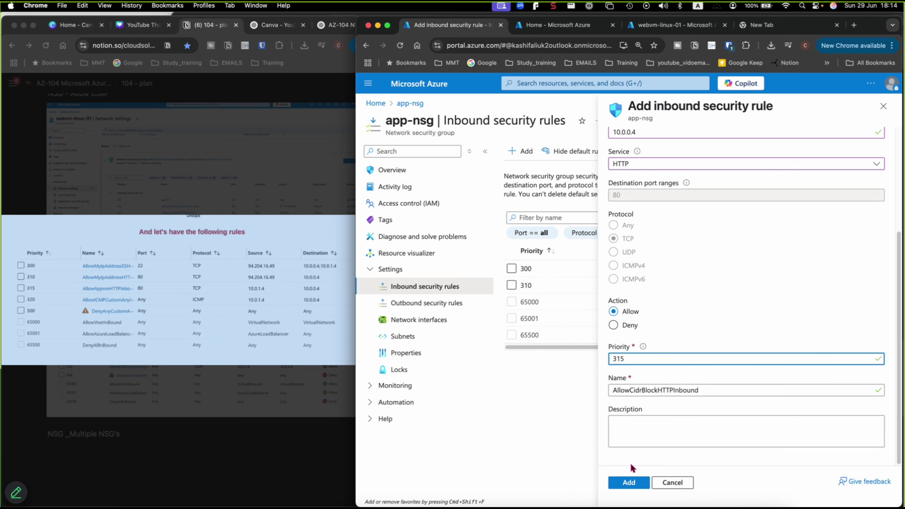
{"action": "left_click", "coordinate": [628, 483]}
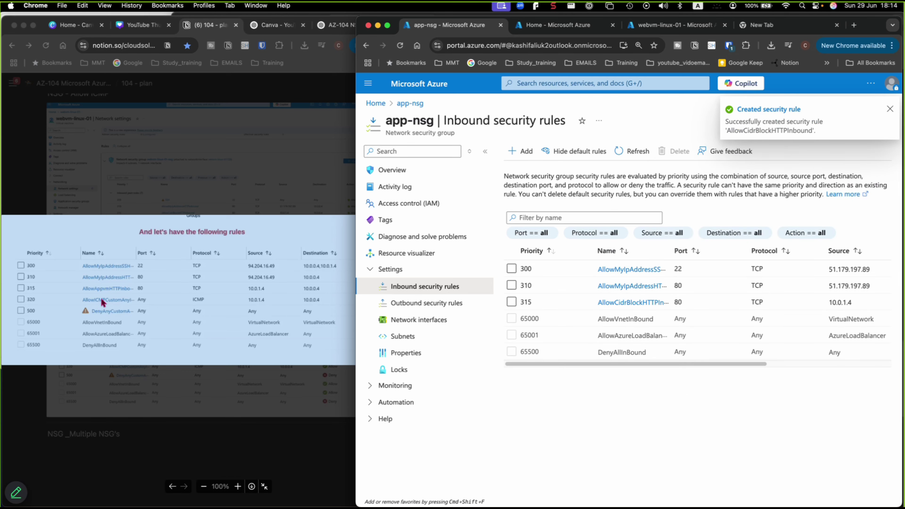
Start the planned ICMP inbound rule with source IP Addresses set to 10.0.1.4
{"action": "left_click", "coordinate": [521, 153]}
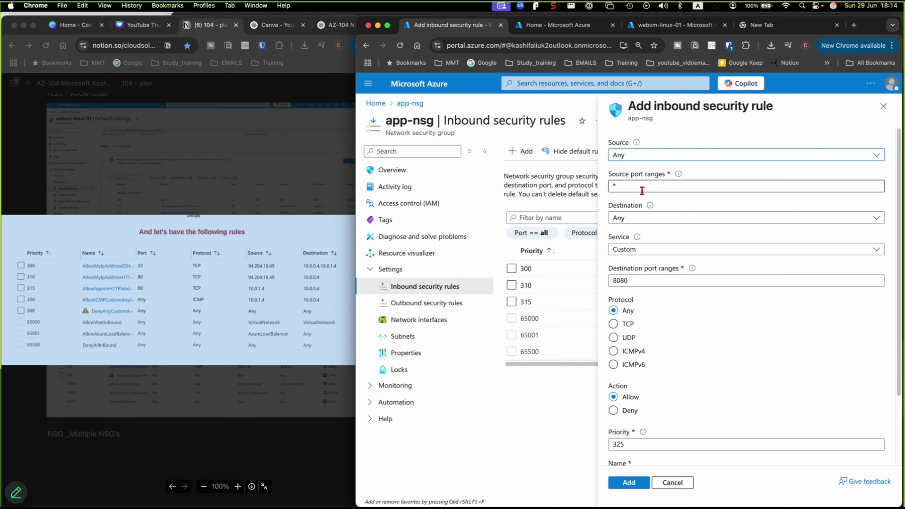
{"action": "left_click", "coordinate": [645, 155]}
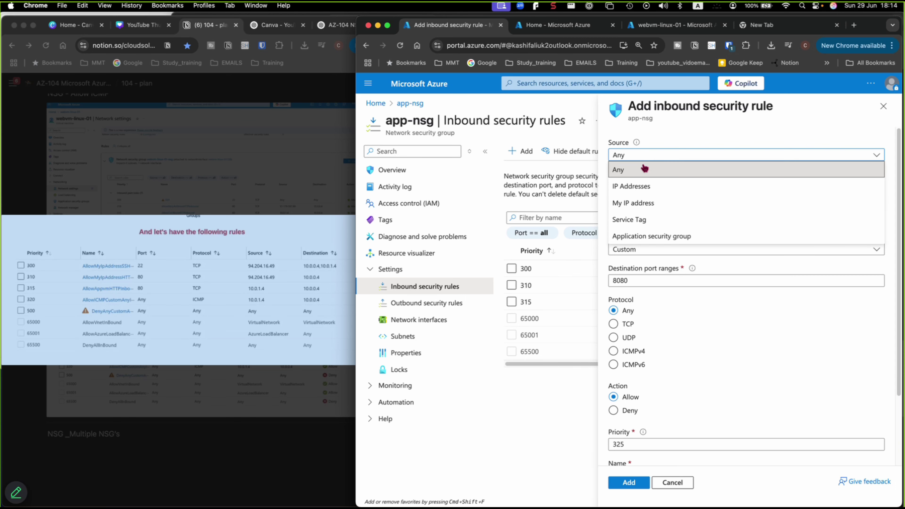
{"action": "left_click", "coordinate": [633, 178]}
{"action": "left_click", "coordinate": [643, 186]}
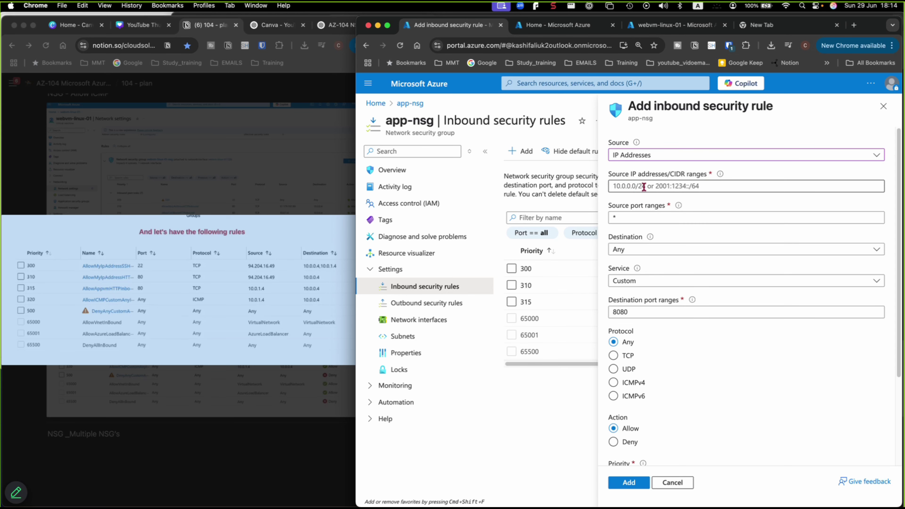
{"action": "type", "text": "10.0.1"}
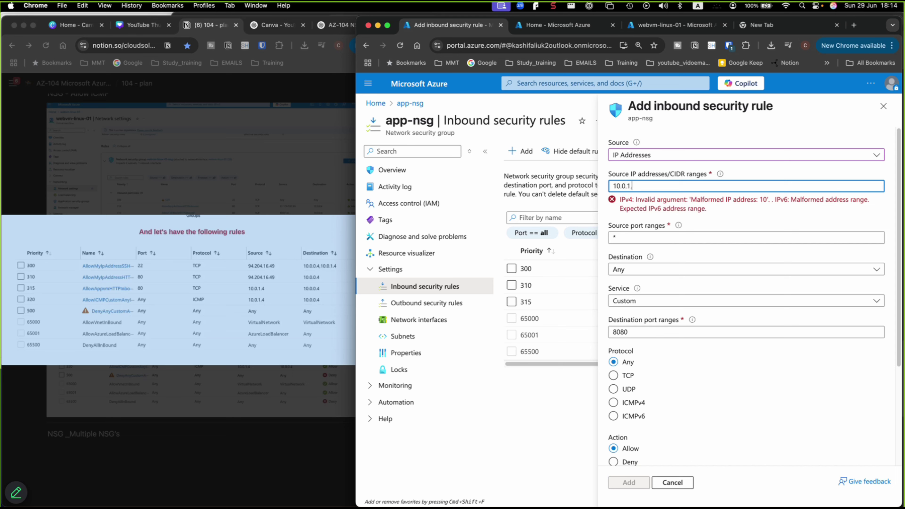
{"action": "type", "text": ".4"}
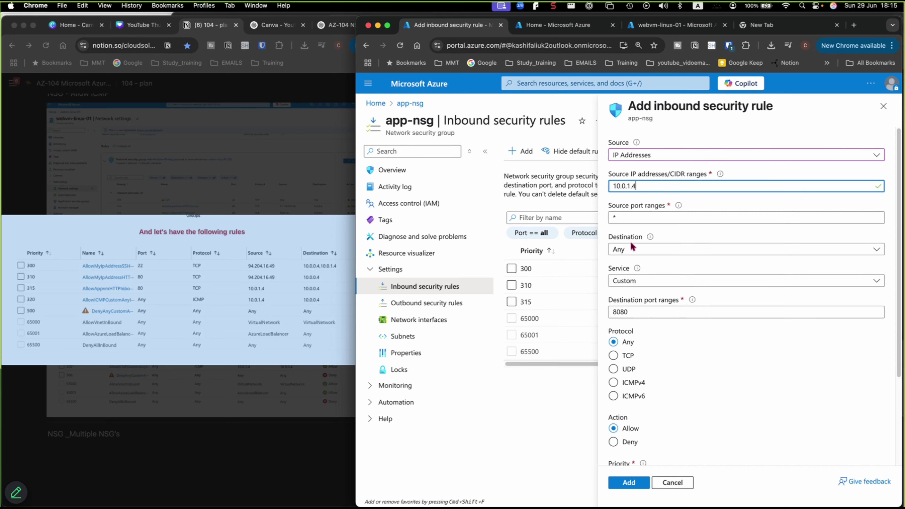
Set the ICMP rule's destination to IP Addresses with the value 10.0.0.4
{"action": "left_click", "coordinate": [627, 251]}
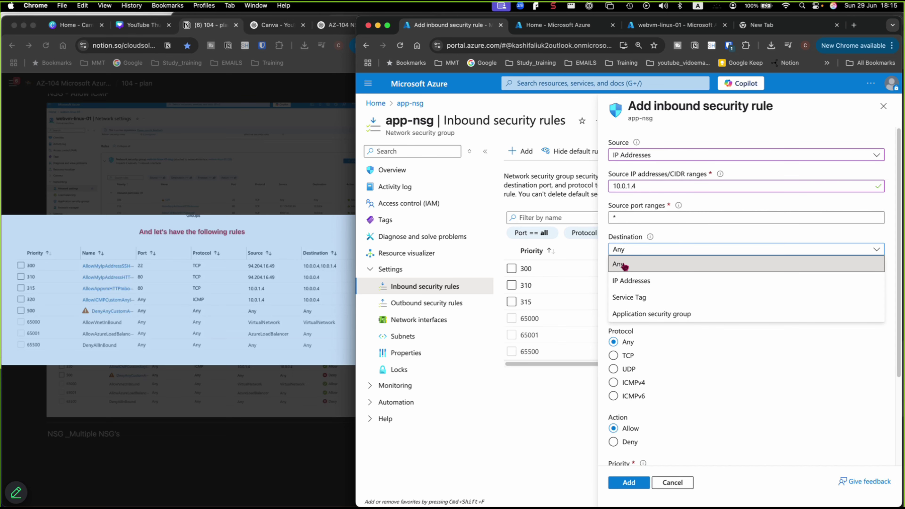
{"action": "left_click", "coordinate": [623, 281]}
{"action": "left_click", "coordinate": [624, 281]}
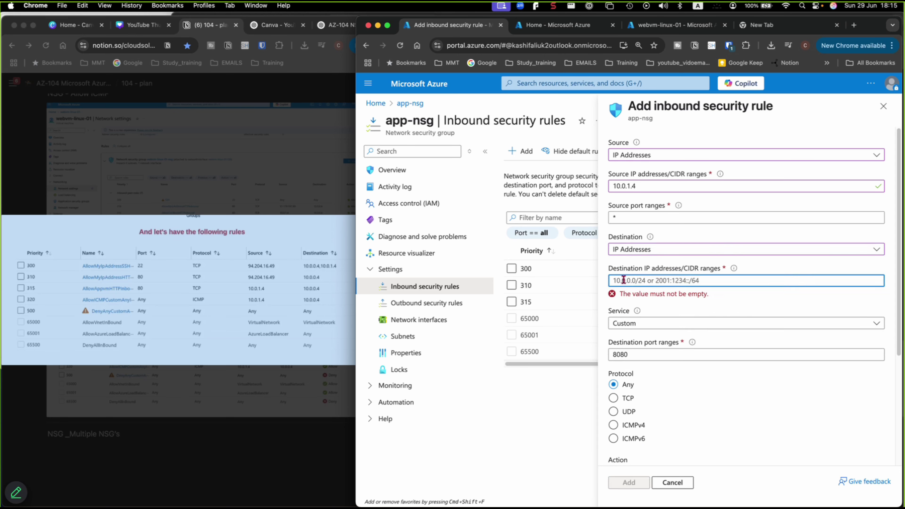
{"action": "type", "text": "10.0.0.4"}
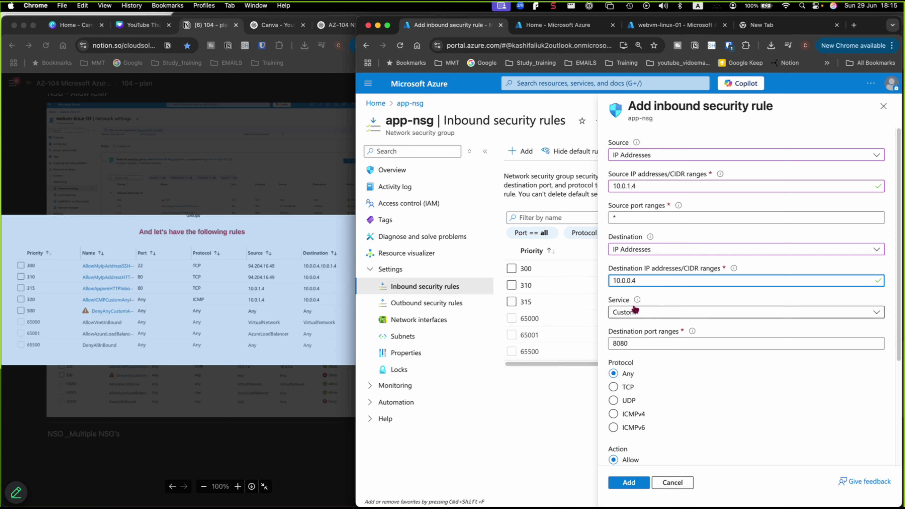
Keep the service Custom with destination port range *, choose protocol ICMPv4 and set the rule's priority to 320
{"action": "left_click", "coordinate": [634, 314]}
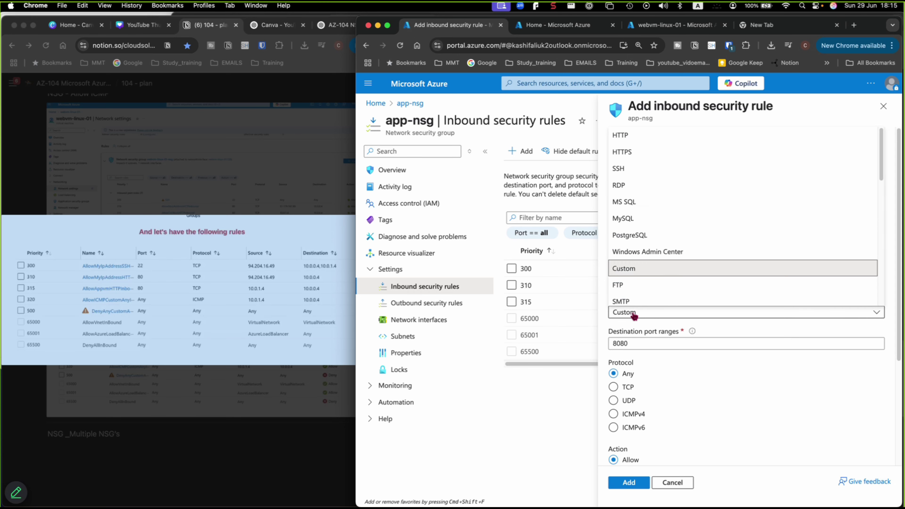
{"action": "left_click", "coordinate": [634, 316]}
{"action": "left_click", "coordinate": [614, 414]}
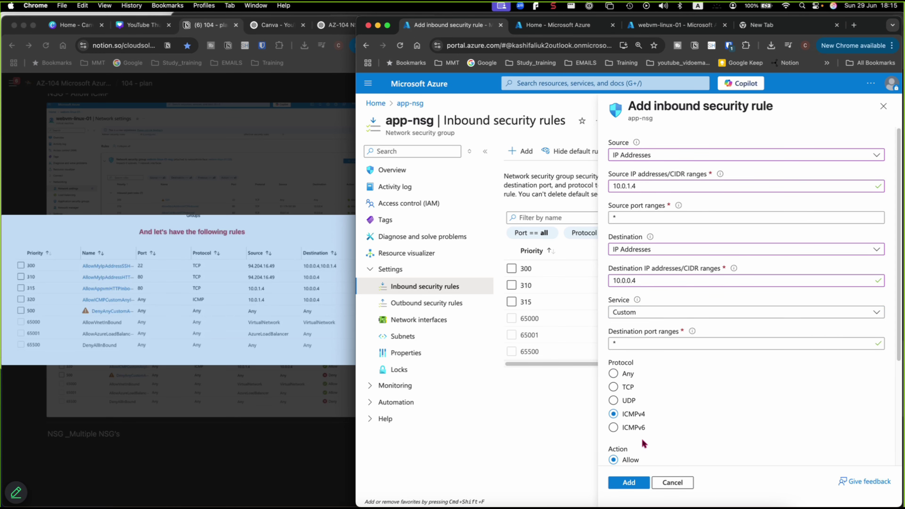
{"action": "scroll", "coordinate": [674, 445], "scroll_direction": "down", "scroll_amount": 5}
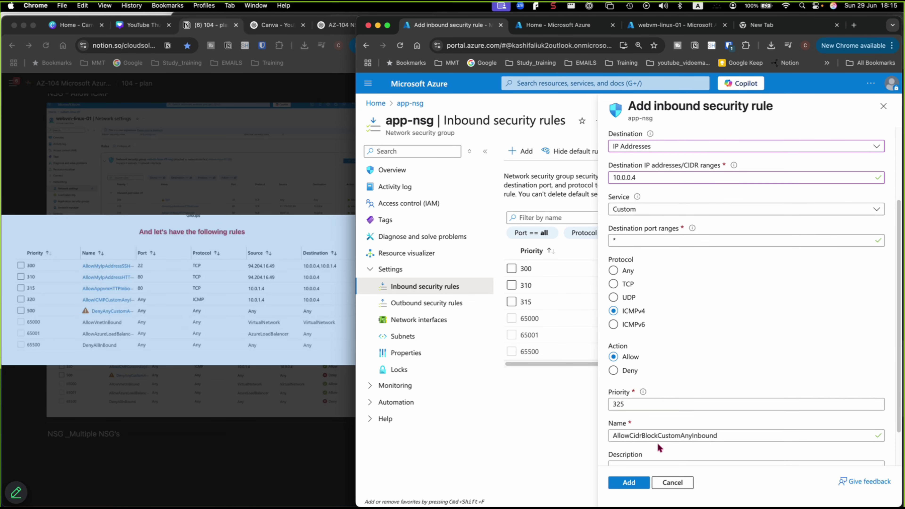
{"action": "left_click", "coordinate": [633, 407]}
{"action": "key", "text": "BackSpace"}
{"action": "type", "text": "0"}
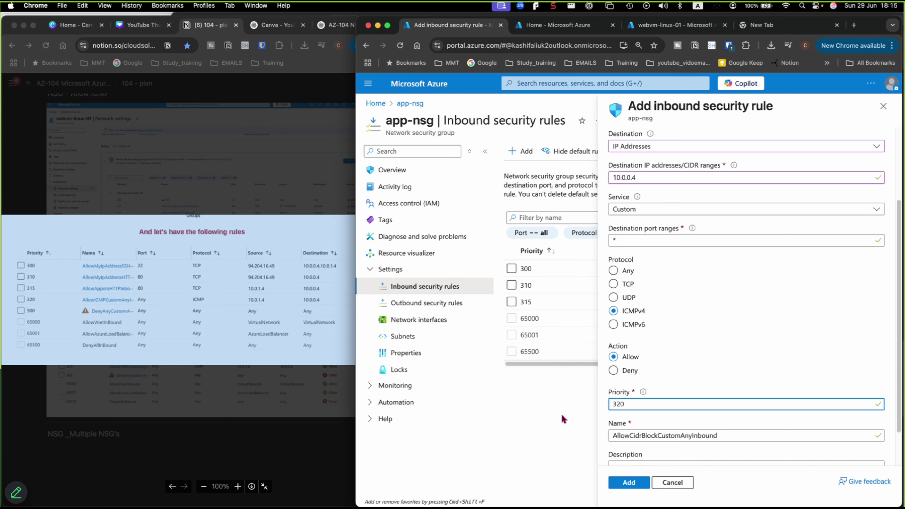
Name the ICMP rule AllowICMPcustominbound and add it to app-nsg
{"action": "left_click_drag", "start_coordinate": [730, 435], "coordinate": [630, 437]}
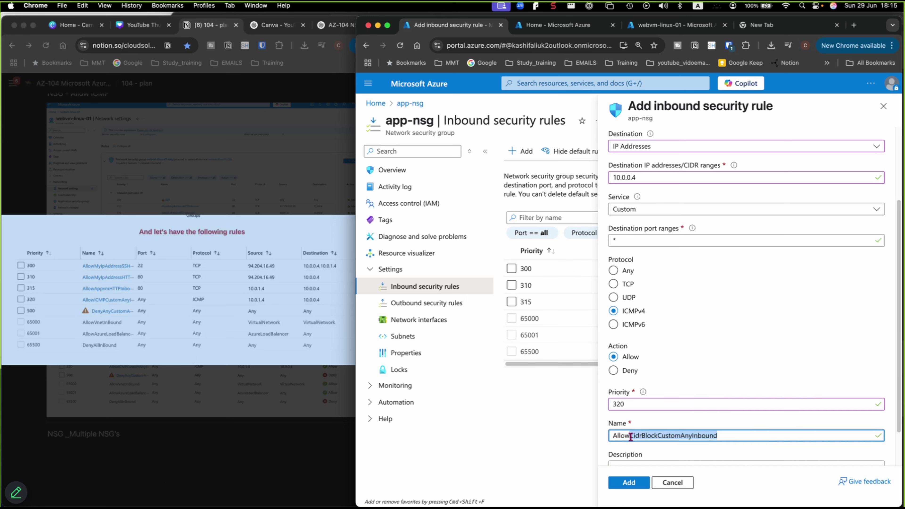
{"action": "type", "text": "ICMP"}
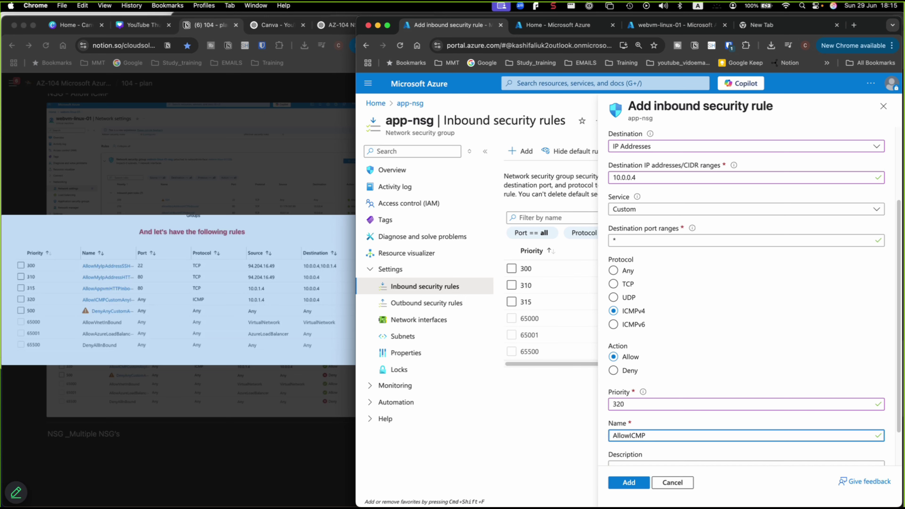
{"action": "key", "text": "BackSpace"}
{"action": "type", "text": "Pcustome"}
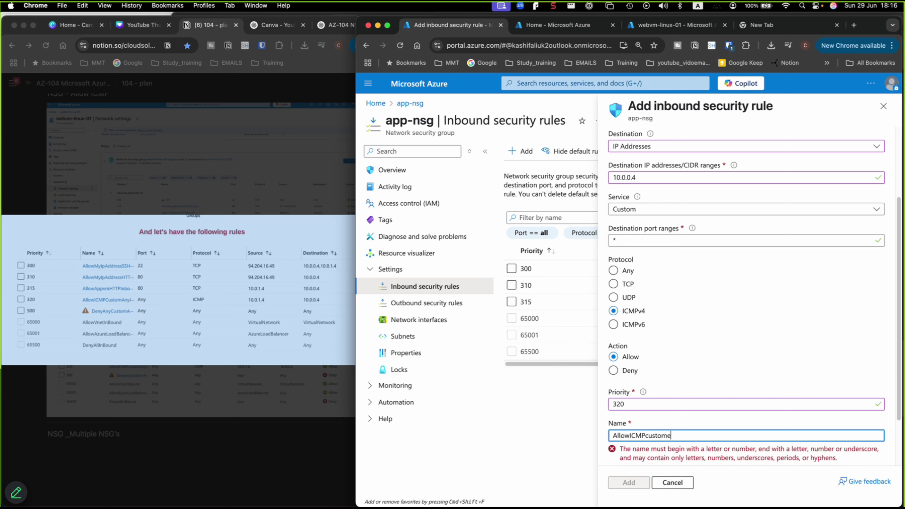
{"action": "key", "text": "BackSpace"}
{"action": "key", "text": "BackSpace"}
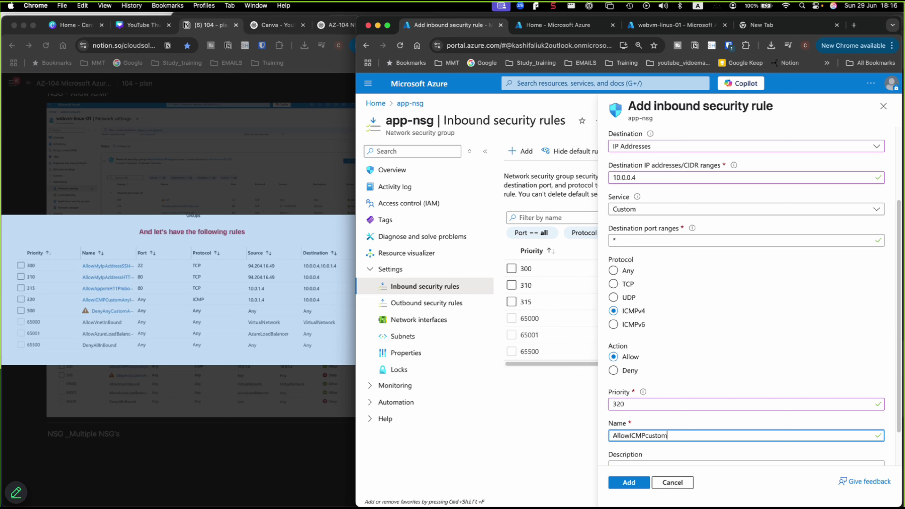
{"action": "type", "text": "inbound"}
{"action": "scroll", "coordinate": [635, 441], "scroll_direction": "up", "scroll_amount": 3}
{"action": "left_click", "coordinate": [628, 483]}
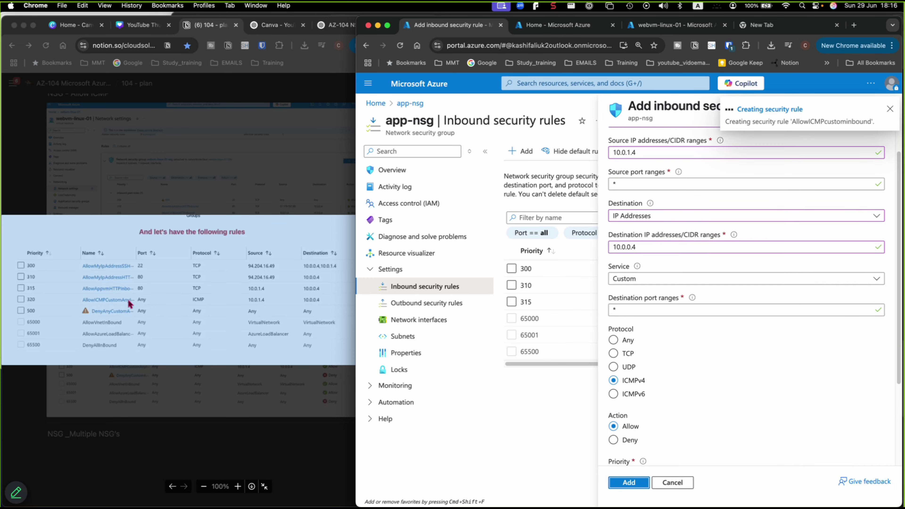
Start another inbound rule with destination port range *, action Deny and priority 500
{"action": "left_click", "coordinate": [522, 152]}
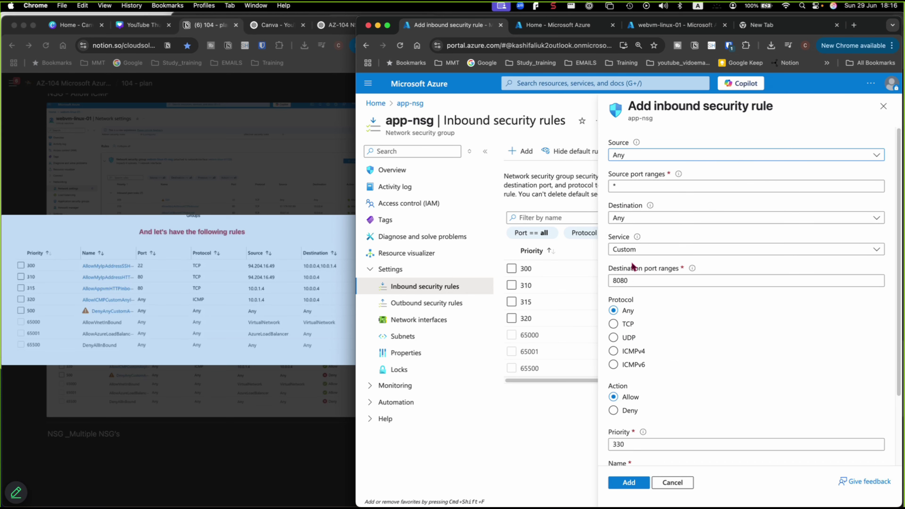
{"action": "left_click_drag", "start_coordinate": [632, 282], "coordinate": [587, 281]}
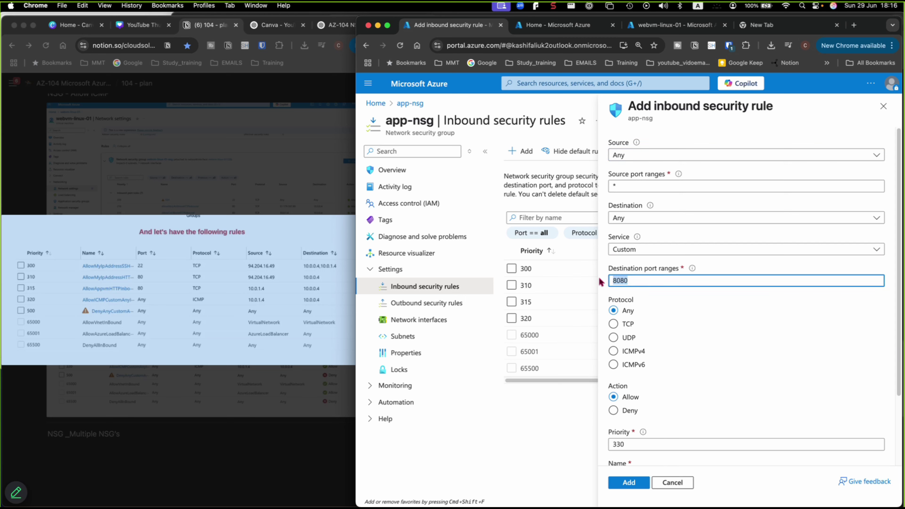
{"action": "type", "text": "*"}
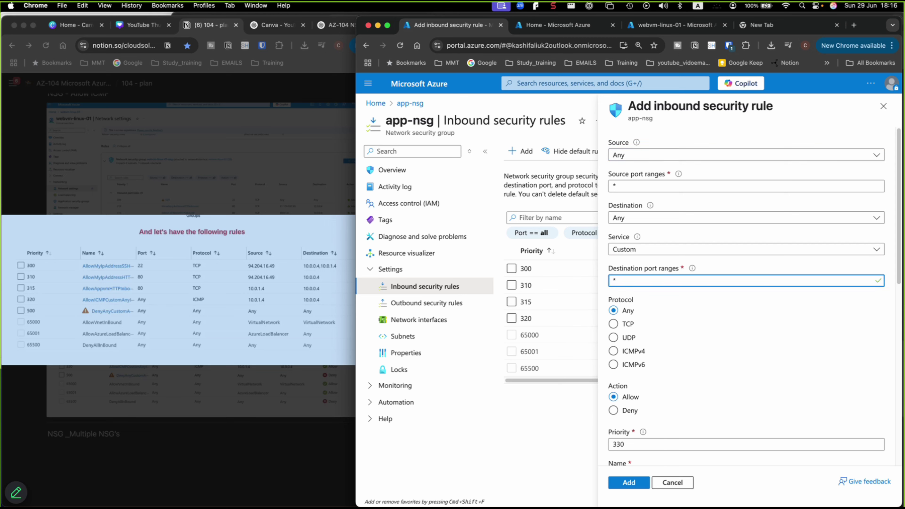
{"action": "left_click", "coordinate": [618, 411]}
{"action": "left_click", "coordinate": [637, 444]}
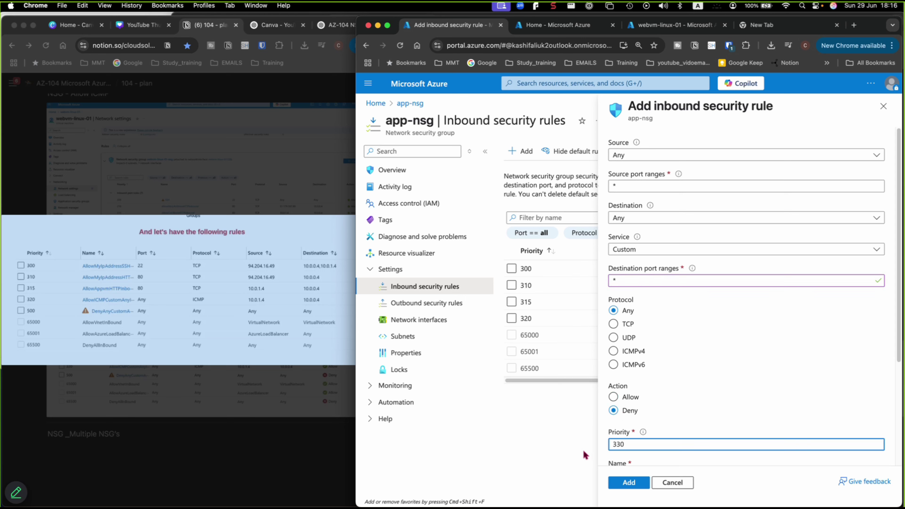
{"action": "key", "text": "BackSpace"}
{"action": "key", "text": "BackSpace"}
{"action": "key", "text": "BackSpace"}
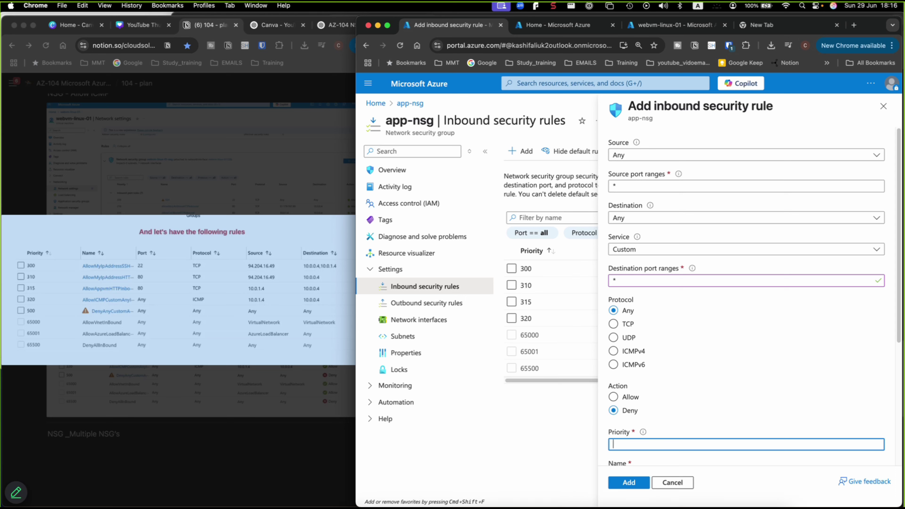
{"action": "type", "text": "500"}
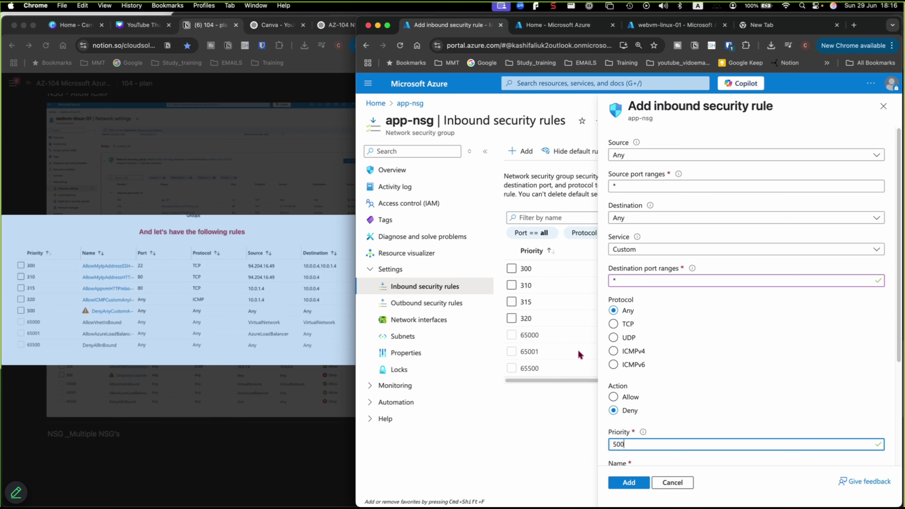
Name the deny rule DenyAllInbound and add it to app-nsg
{"action": "scroll", "coordinate": [708, 400], "scroll_direction": "down", "scroll_amount": 4}
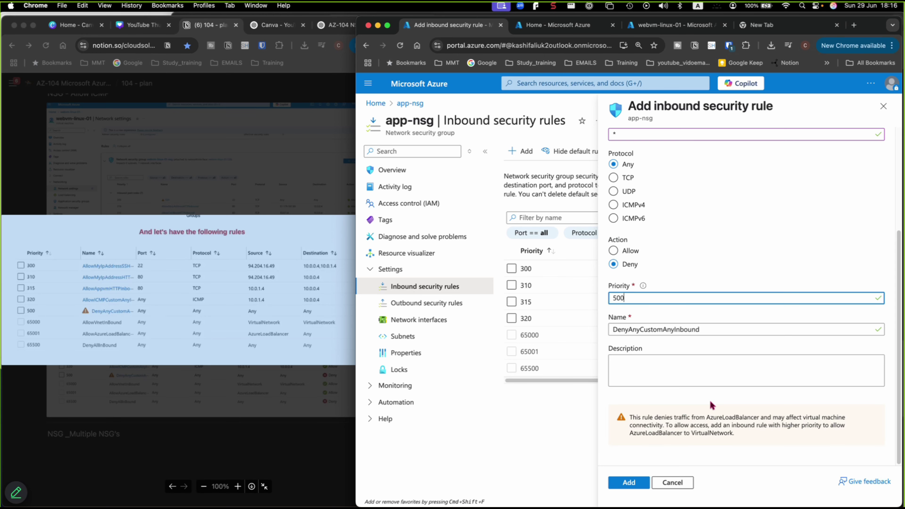
{"action": "left_click", "coordinate": [719, 333]}
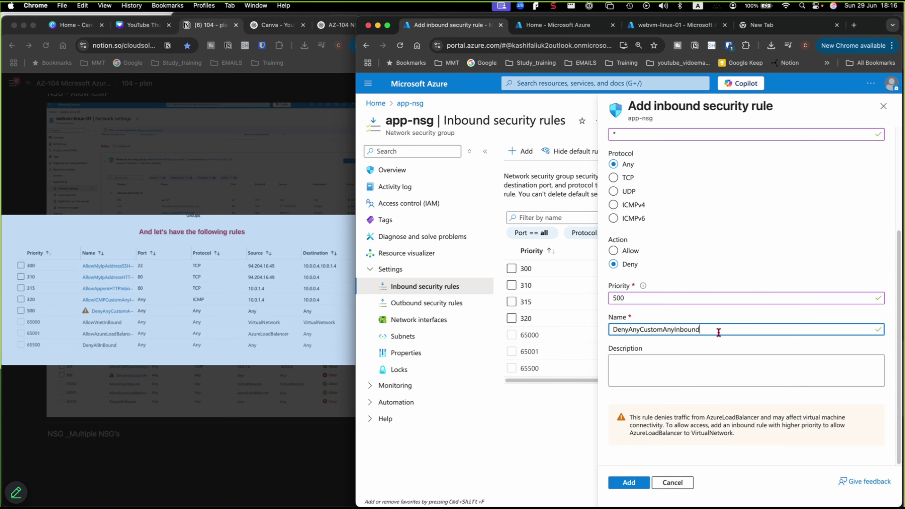
{"action": "key", "text": "BackSpace"}
{"action": "key", "text": "BackSpace"}
{"action": "key", "text": "BackSpace"}
{"action": "key", "text": "BackSpace"}
{"action": "key", "text": "BackSpace"}
{"action": "key", "text": "BackSpace"}
{"action": "key", "text": "BackSpace"}
{"action": "key", "text": "BackSpace"}
{"action": "key", "text": "BackSpace"}
{"action": "key", "text": "BackSpace"}
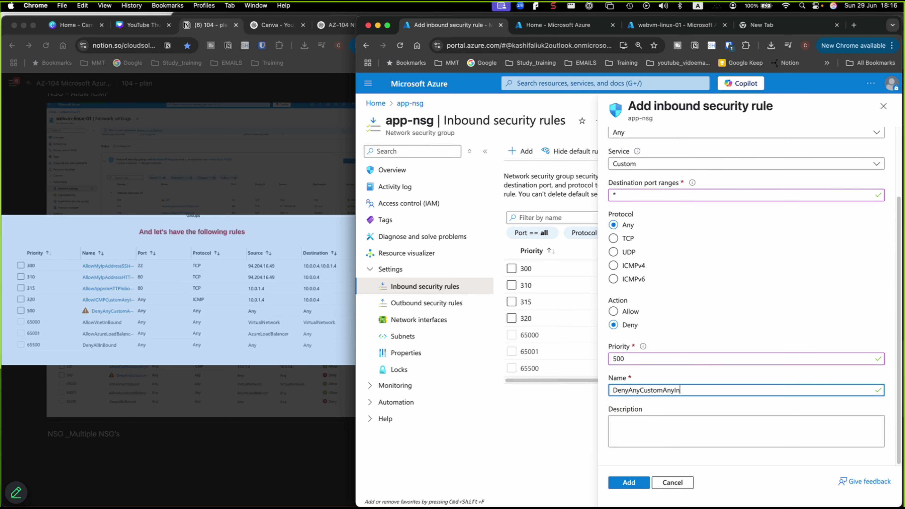
{"action": "key", "text": "BackSpace"}
{"action": "key", "text": "BackSpace"}
{"action": "key", "text": "BackSpace"}
{"action": "key", "text": "BackSpace"}
{"action": "key", "text": "BackSpace"}
{"action": "key", "text": "BackSpace"}
{"action": "key", "text": "BackSpace"}
{"action": "key", "text": "BackSpace"}
{"action": "type", "text": "llInbound"}
{"action": "left_click", "coordinate": [619, 485]}
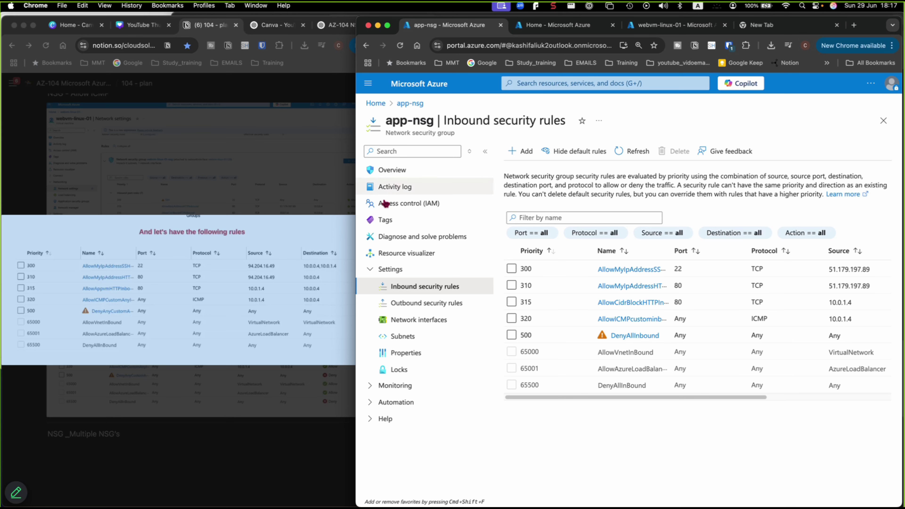
Widen the browser window and associate app-nsg with the subnet appsubnet01 of webvm-linux-01-vnet
{"action": "left_click_drag", "start_coordinate": [361, 236], "coordinate": [255, 242]}
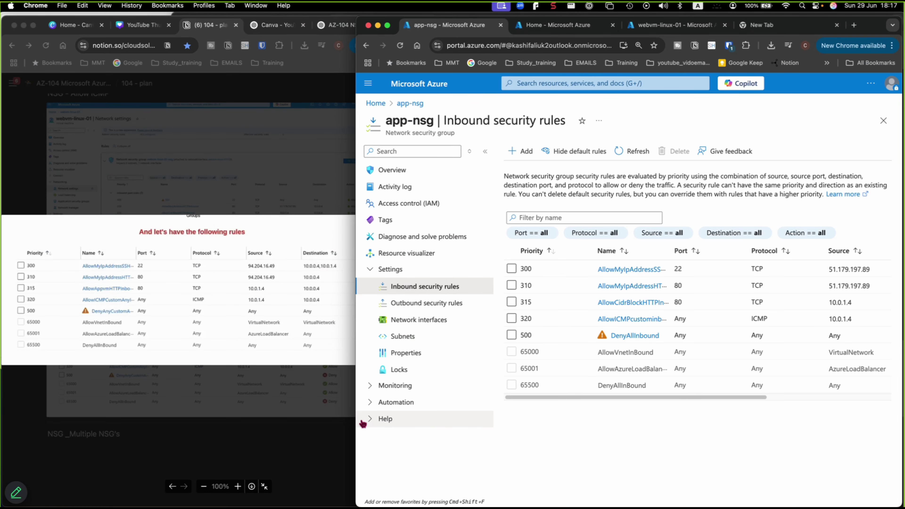
{"action": "left_click_drag", "start_coordinate": [358, 424], "coordinate": [214, 423]}
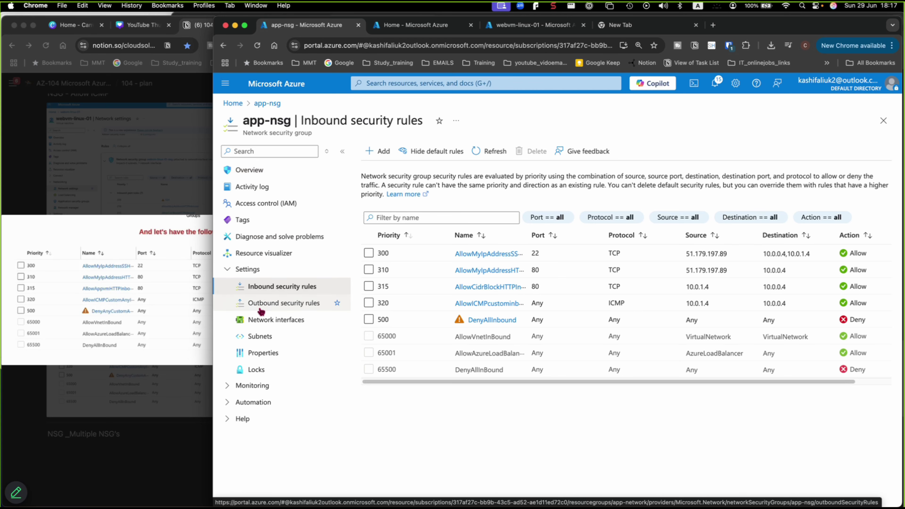
{"action": "left_click", "coordinate": [261, 337]}
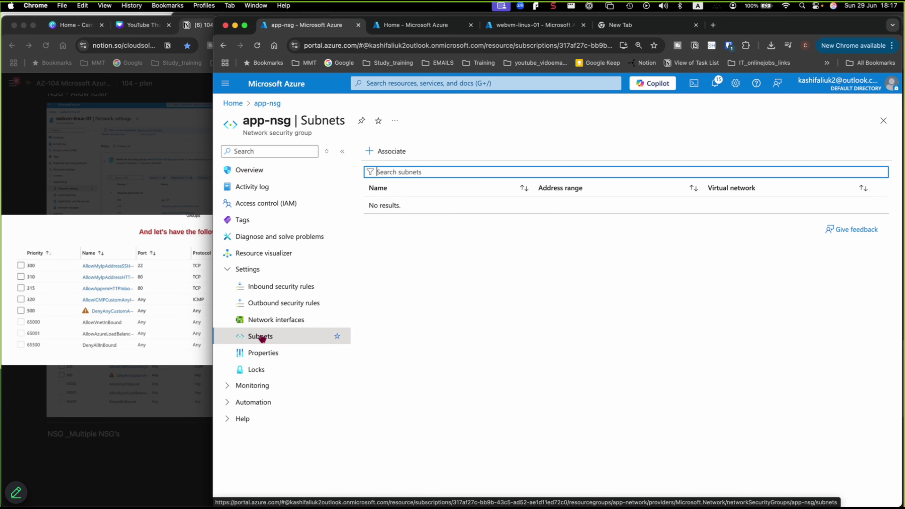
{"action": "left_click", "coordinate": [388, 153]}
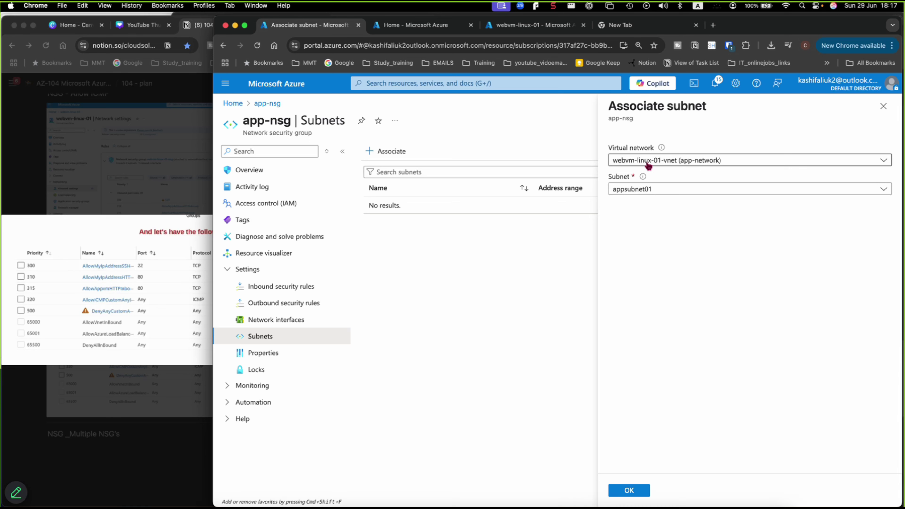
{"action": "left_click", "coordinate": [648, 162]}
{"action": "left_click", "coordinate": [644, 161]}
{"action": "left_click", "coordinate": [643, 190]}
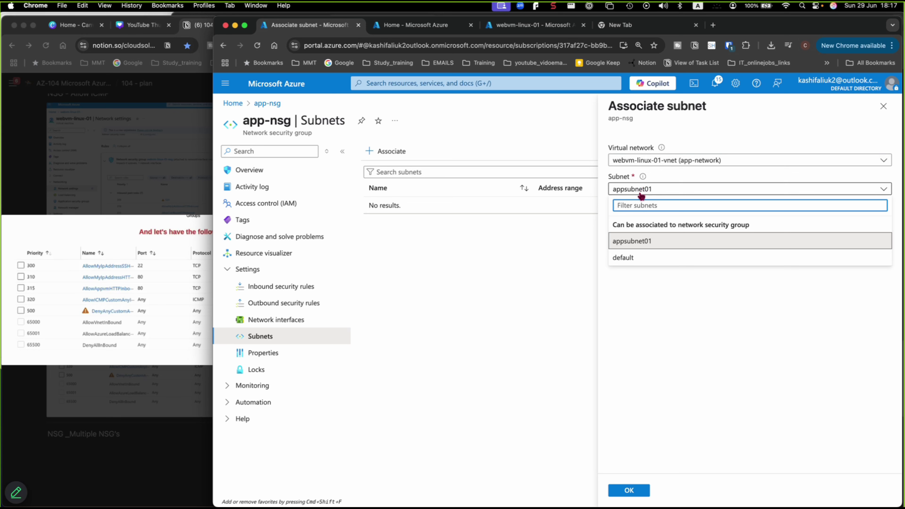
{"action": "left_click", "coordinate": [539, 226]}
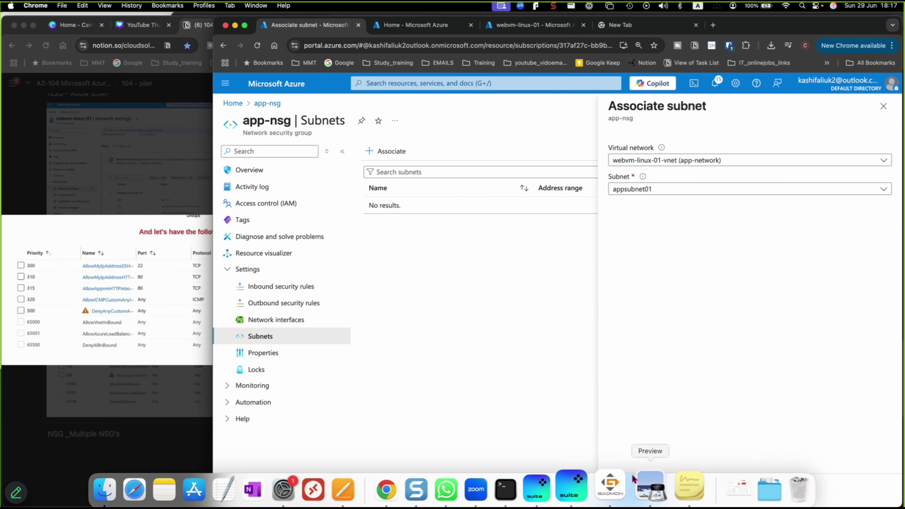
{"action": "left_click", "coordinate": [631, 492]}
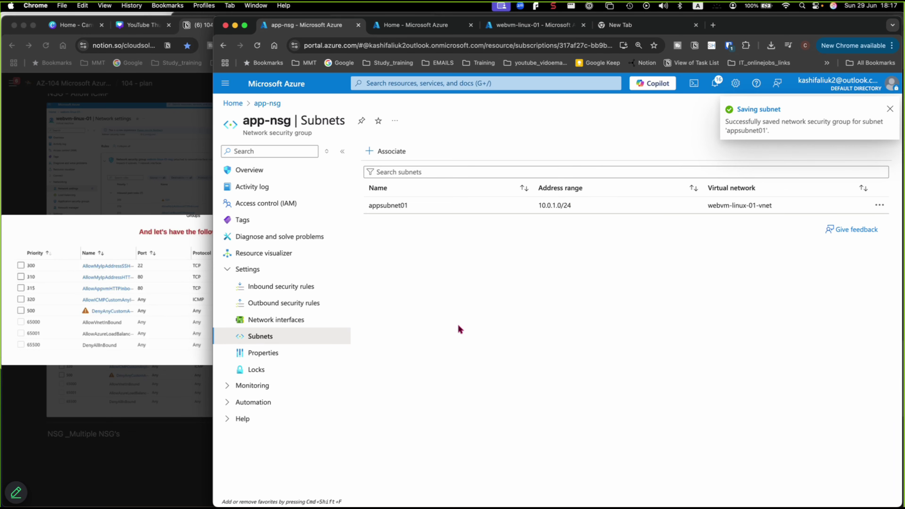
Associate app-nsg with the default subnet of webvm-linux-01-vnet as well
{"action": "left_click", "coordinate": [389, 155]}
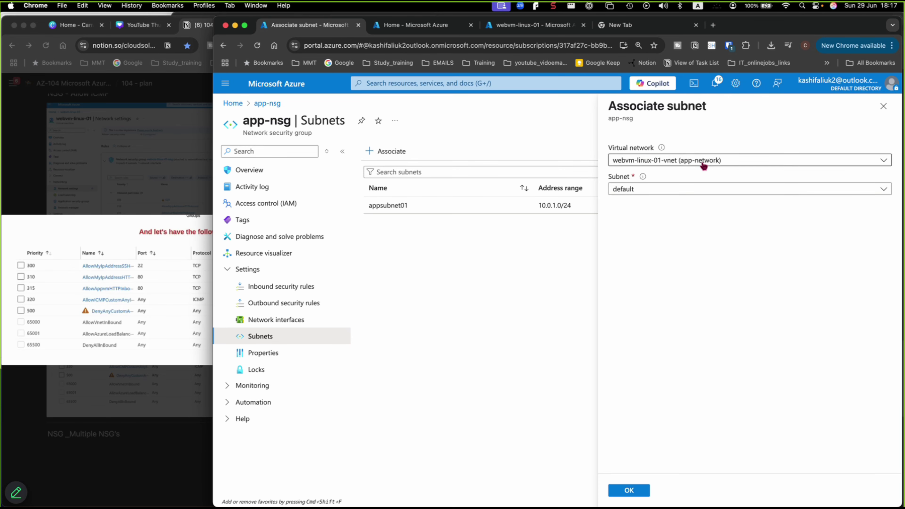
{"action": "left_click", "coordinate": [704, 161]}
{"action": "left_click", "coordinate": [705, 161]}
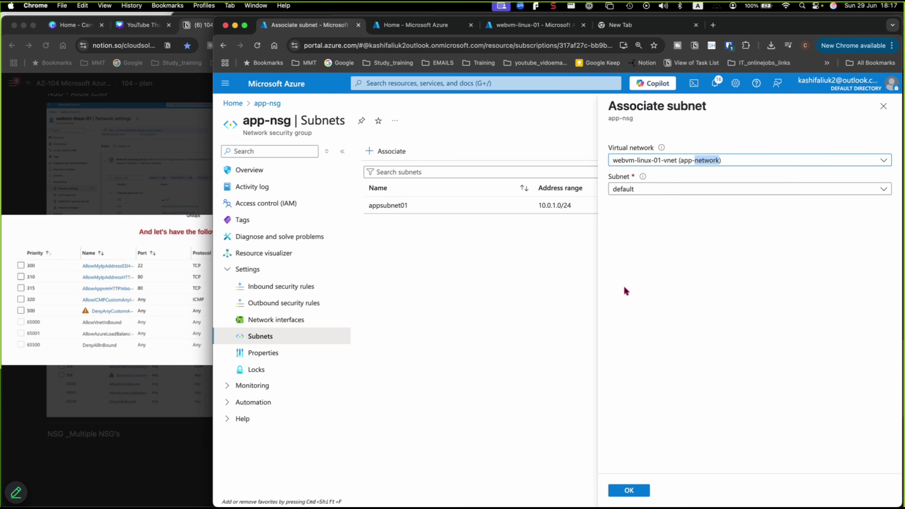
{"action": "left_click", "coordinate": [634, 494]}
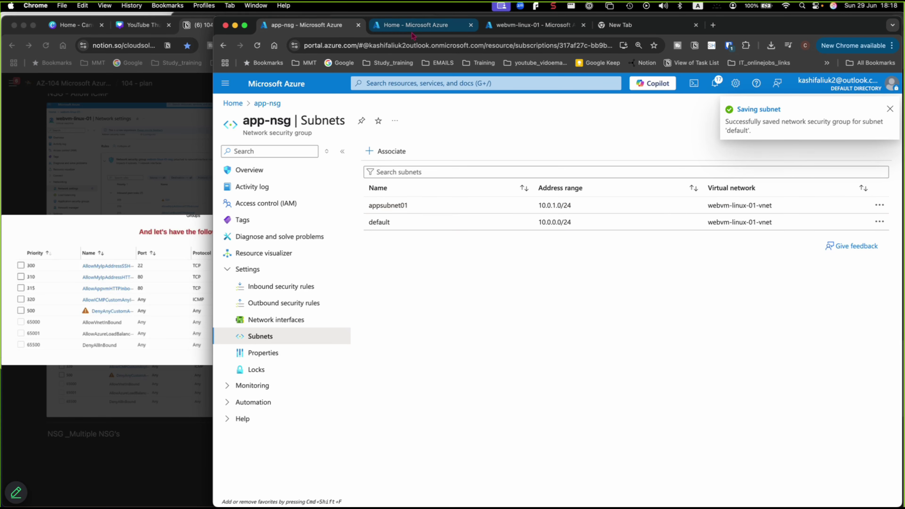
Switch to the other Azure portal page and open the virtual network webvm-linux-01-vnet
{"action": "left_click", "coordinate": [410, 25]}
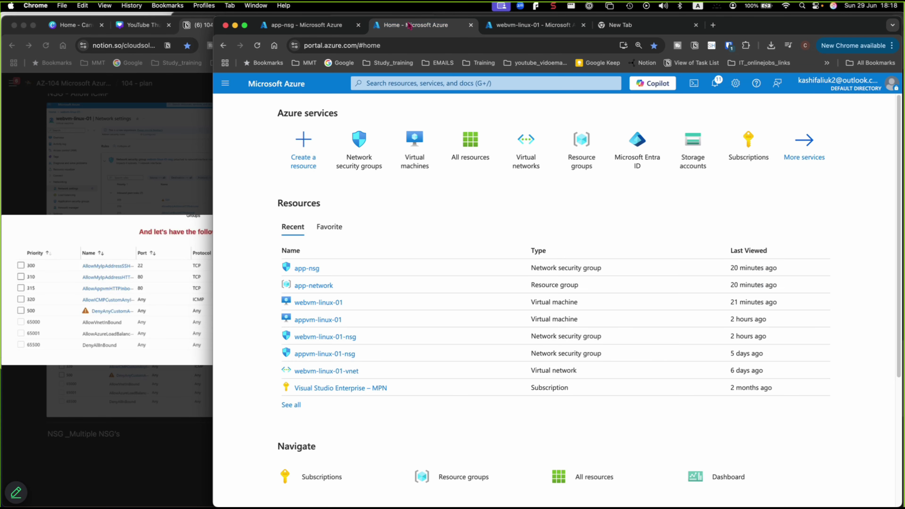
{"action": "left_click", "coordinate": [527, 149]}
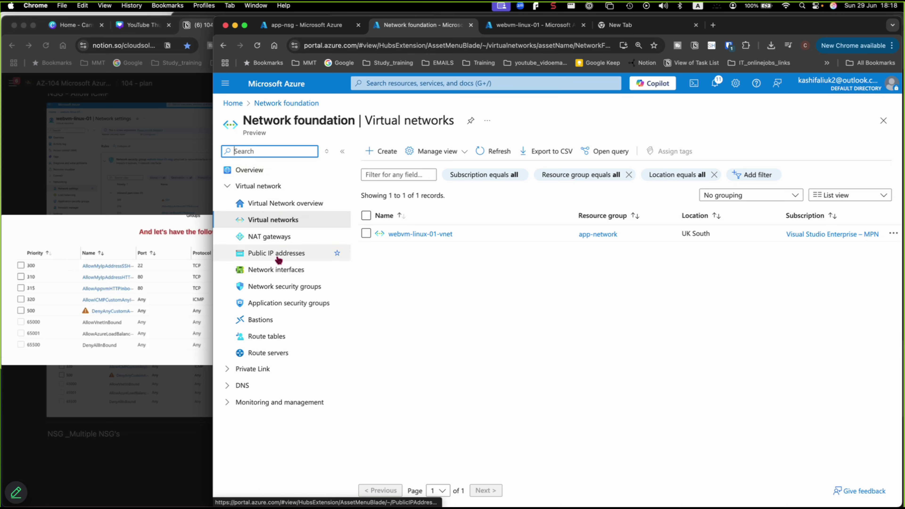
{"action": "left_click", "coordinate": [416, 232]}
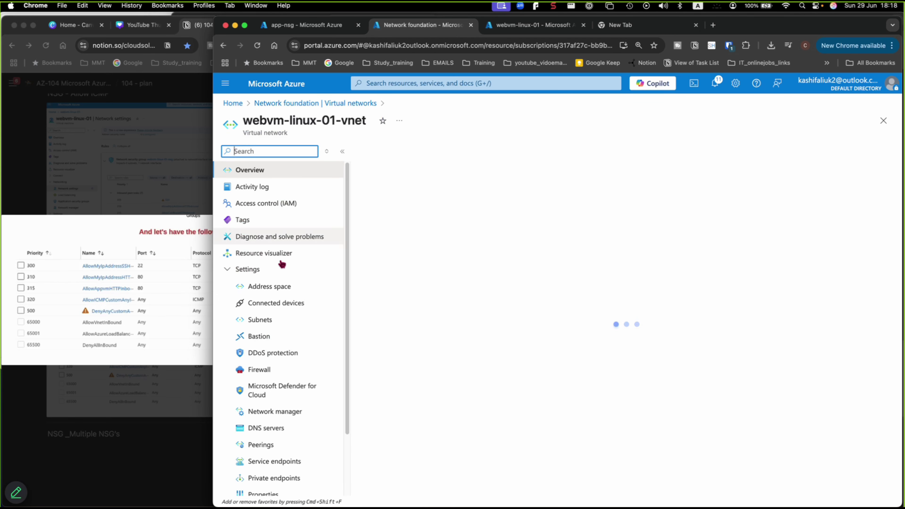
Check which security group is assigned to each subnet of webvm-linux-01-vnet, and return to the subnets page of app-nsg
{"action": "left_click", "coordinate": [260, 319]}
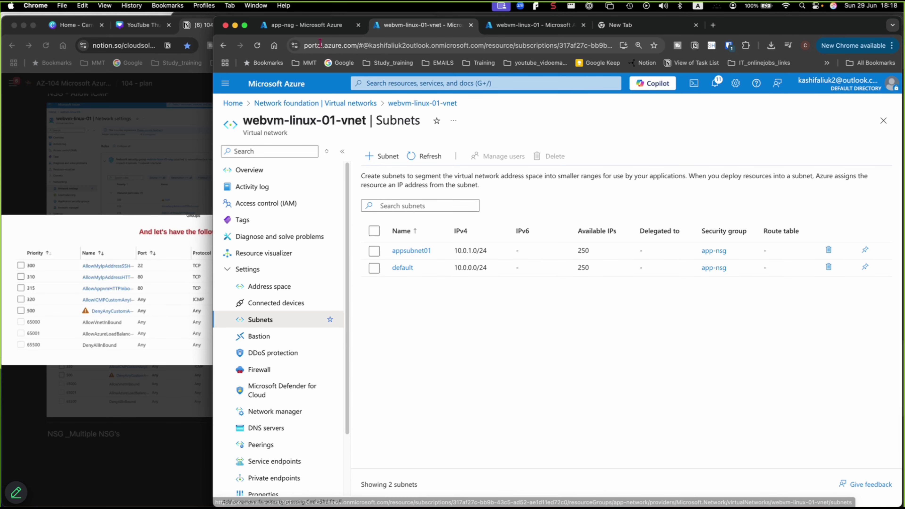
{"action": "left_click", "coordinate": [315, 30]}
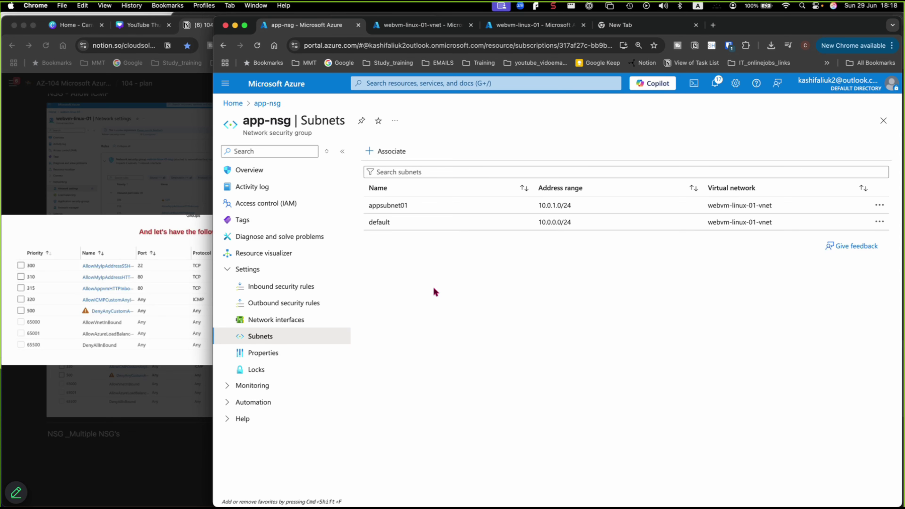
{"action": "mouse_move", "coordinate": [558, 487]}
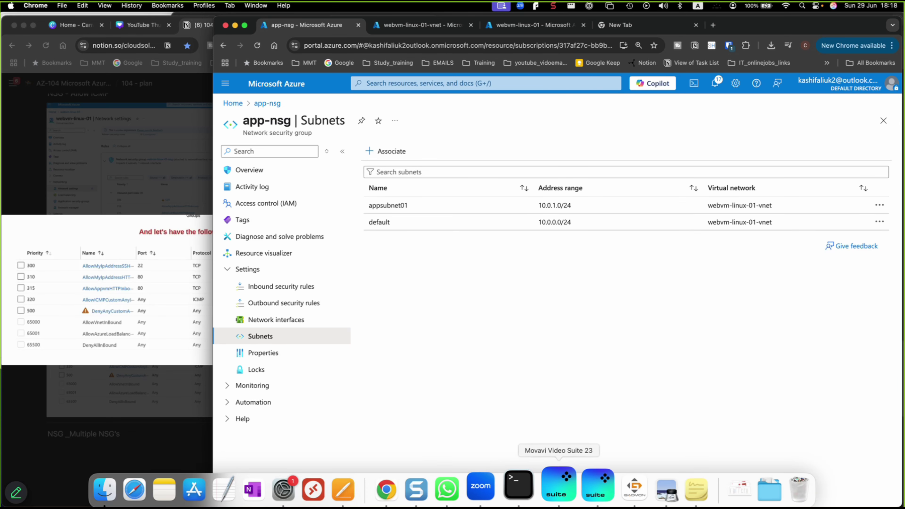
{"action": "left_click", "coordinate": [519, 485]}
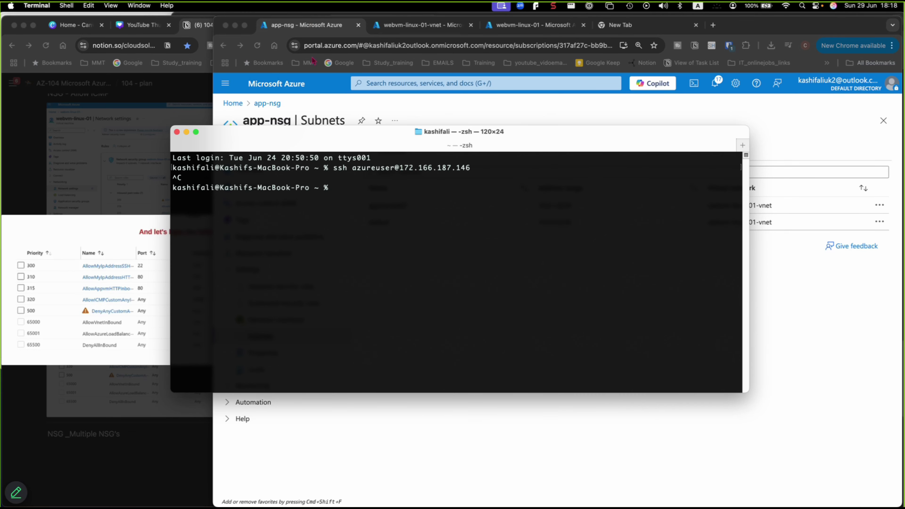
{"action": "left_click", "coordinate": [295, 31]}
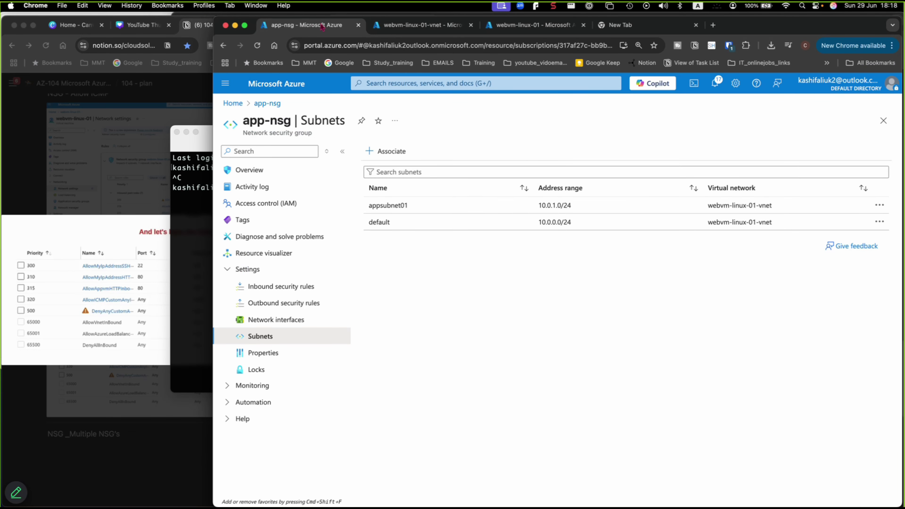
Open the virtual machine webvm-linux-01 from the virtual machines list and copy its public IP address
{"action": "left_click", "coordinate": [396, 31]}
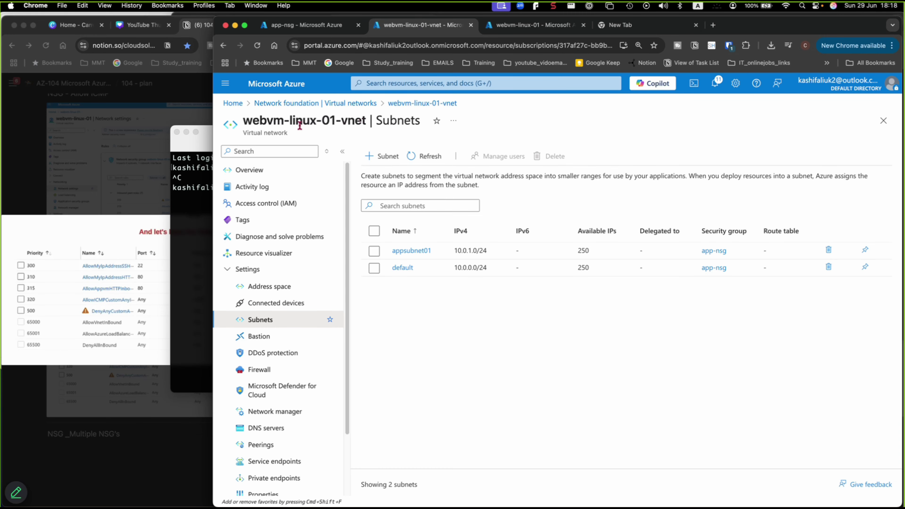
{"action": "left_click", "coordinate": [233, 104]}
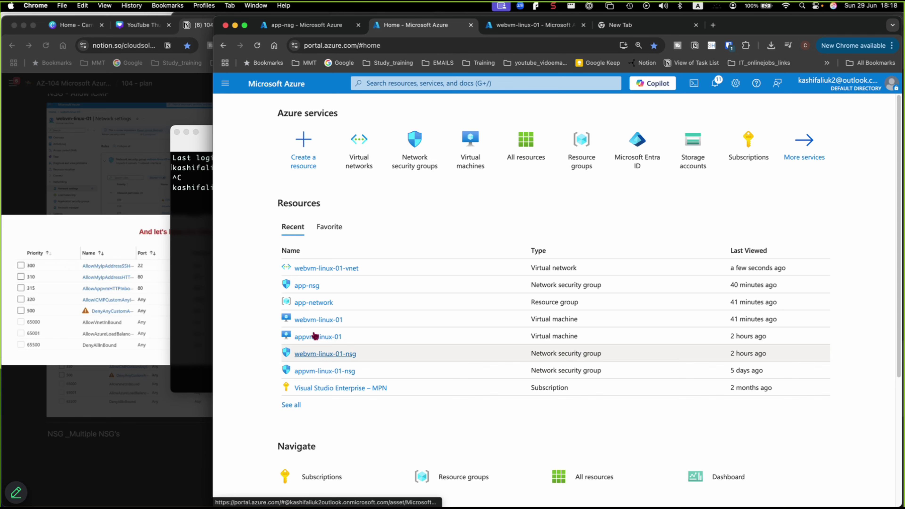
{"action": "left_click", "coordinate": [225, 83]}
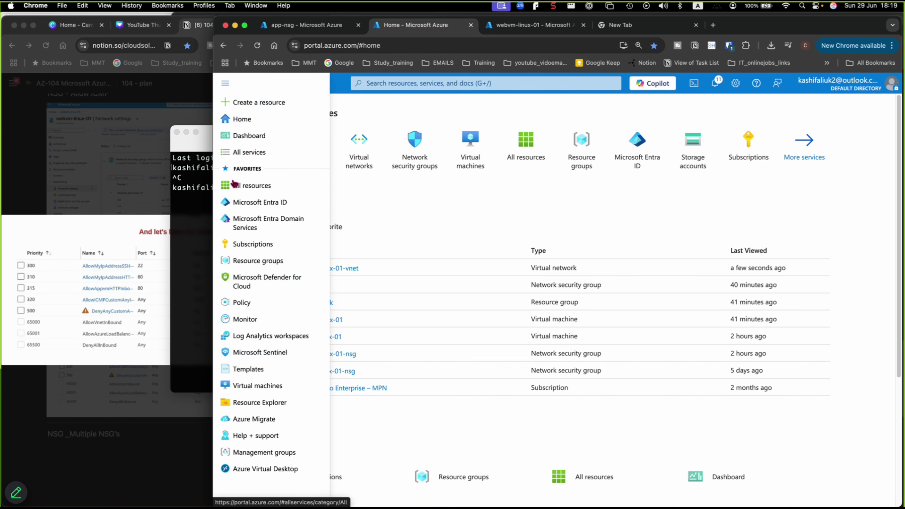
{"action": "left_click", "coordinate": [256, 389]}
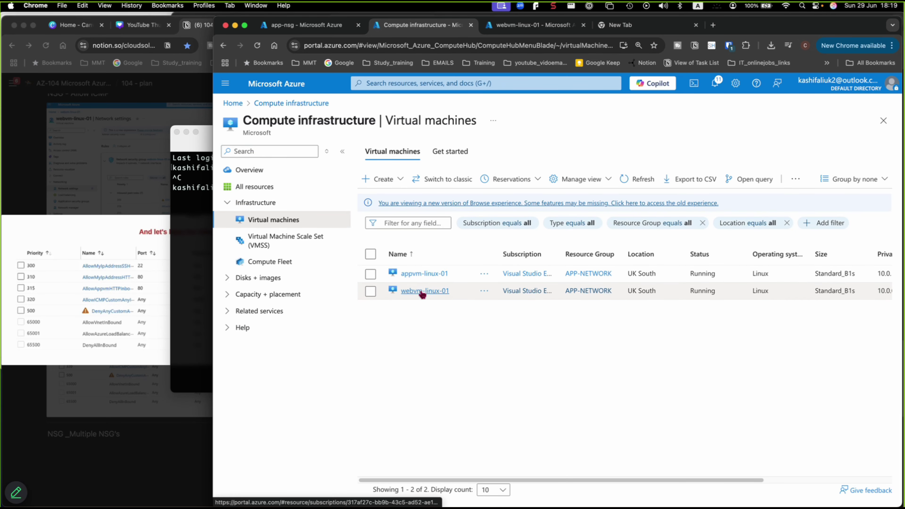
{"action": "left_click", "coordinate": [429, 291]}
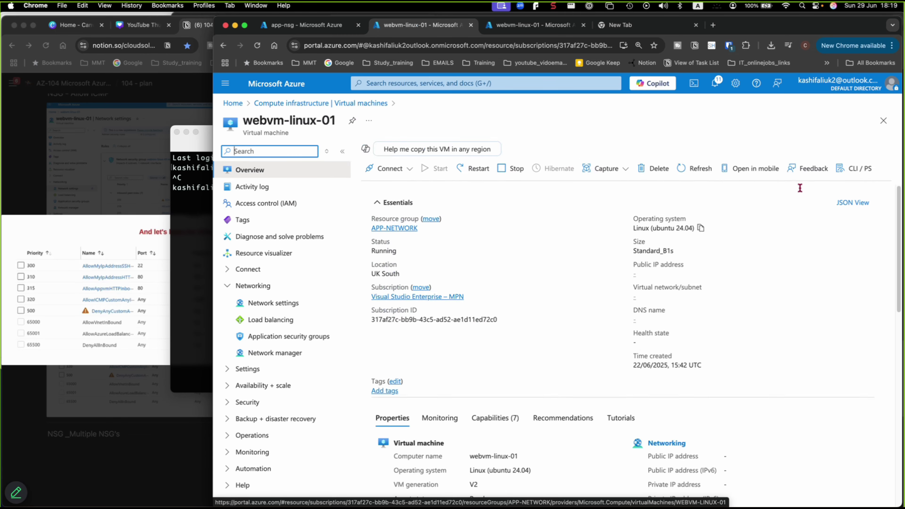
{"action": "left_click", "coordinate": [688, 303]}
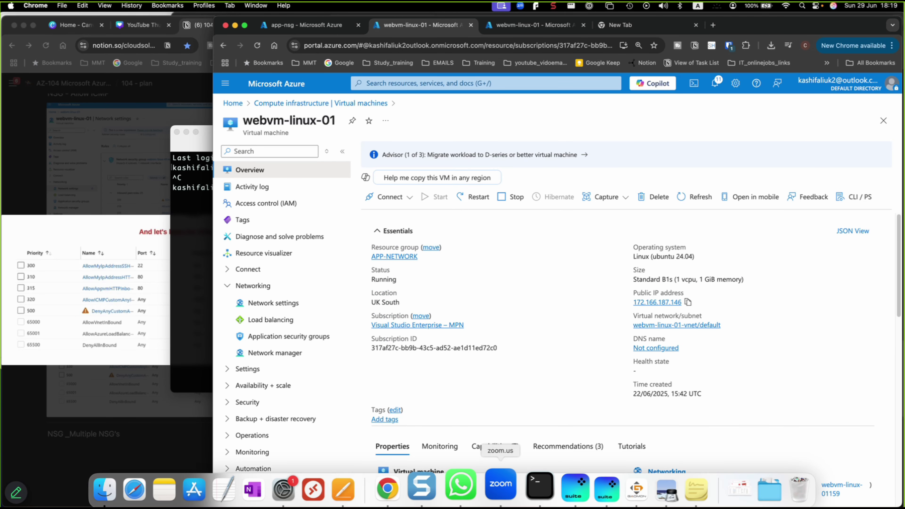
{"action": "left_click", "coordinate": [523, 492]}
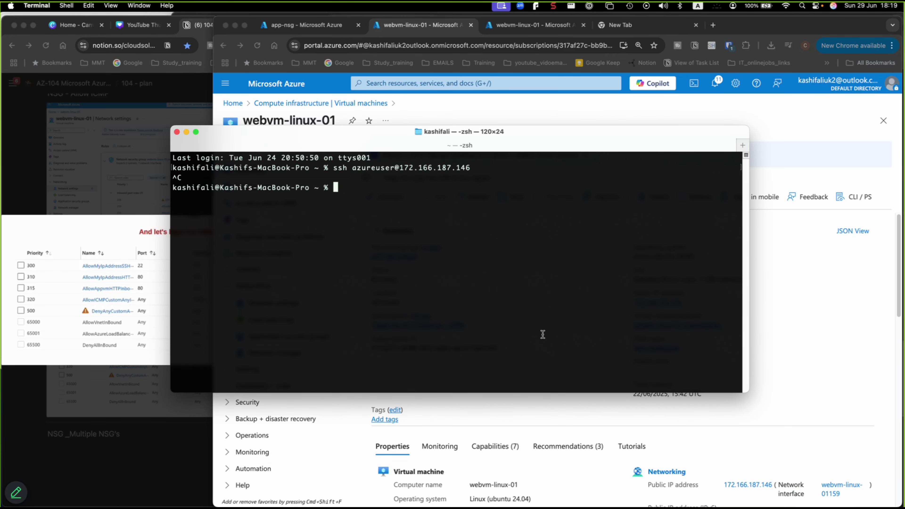
{"action": "key", "text": "Up"}
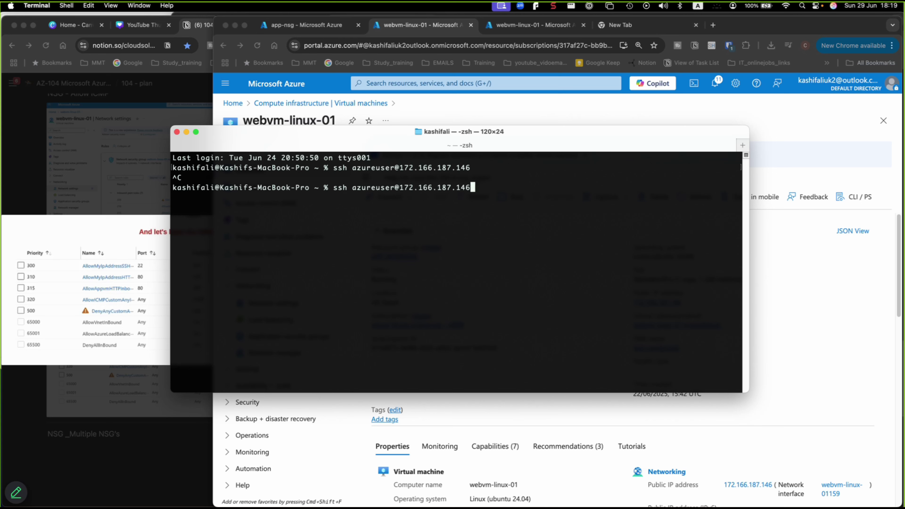
{"action": "key", "text": "Return"}
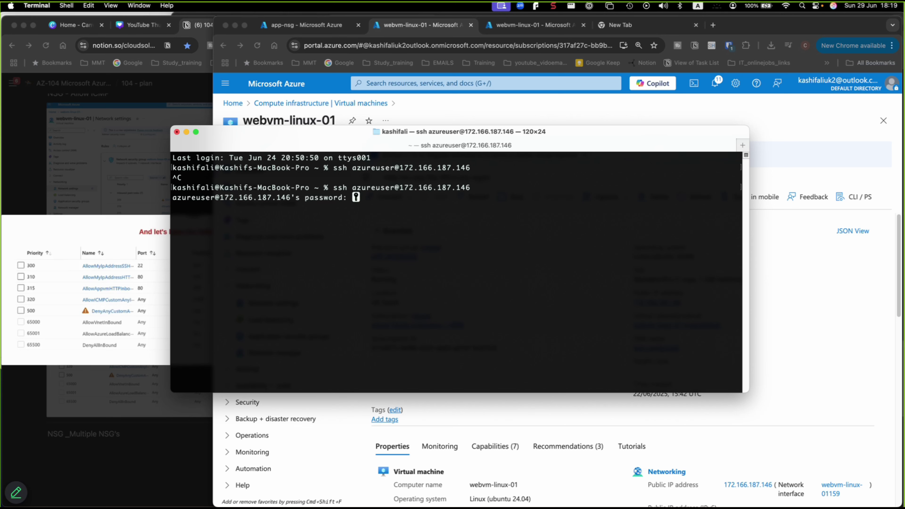
{"action": "key", "text": "Return"}
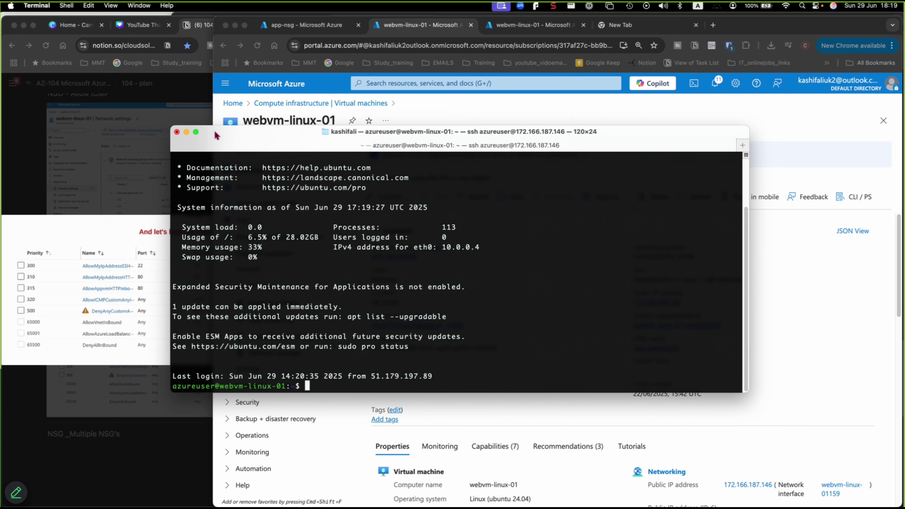
Open a second Terminal tab with a local shell alongside the web VM session
{"action": "left_click", "coordinate": [54, 5]}
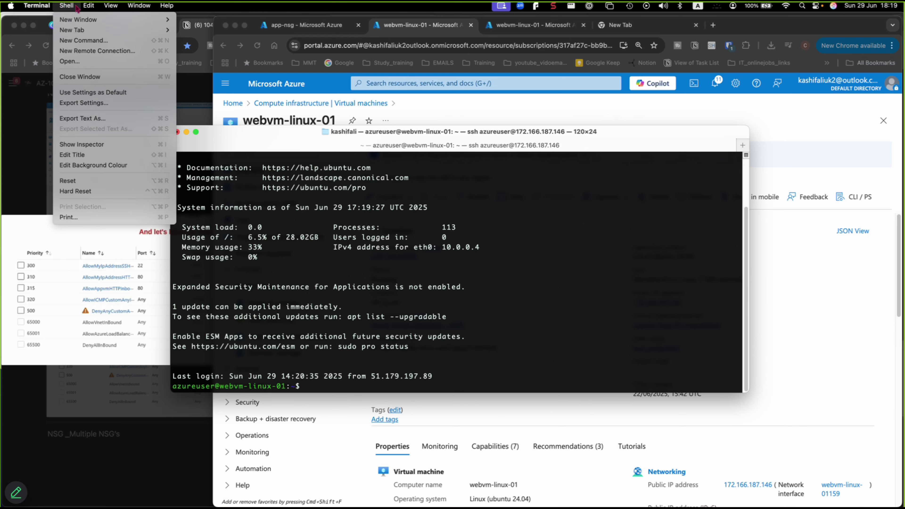
{"action": "mouse_move", "coordinate": [75, 7]}
{"action": "mouse_move", "coordinate": [107, 30]}
{"action": "left_click", "coordinate": [168, 100]}
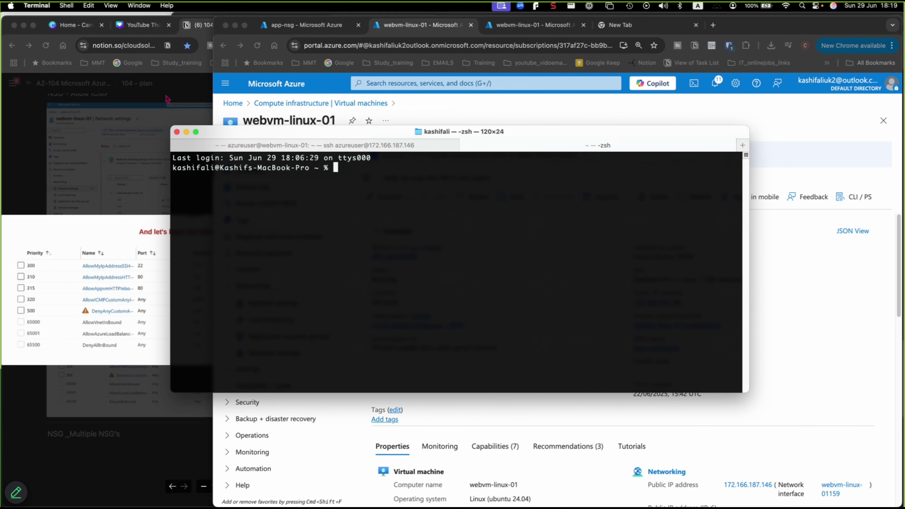
Return to the Azure portal, open the virtual machine appvm-linux-01 and copy its public IP address
{"action": "left_click", "coordinate": [876, 315]}
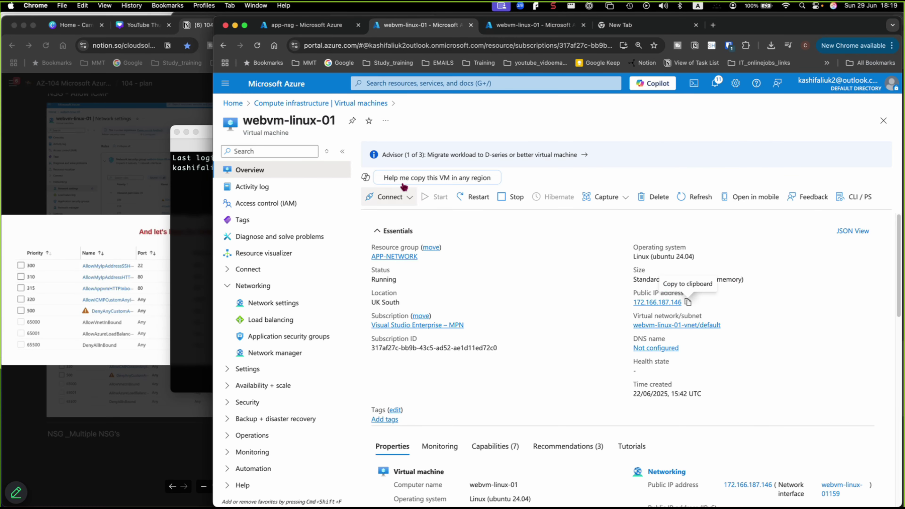
{"action": "left_click", "coordinate": [224, 46]}
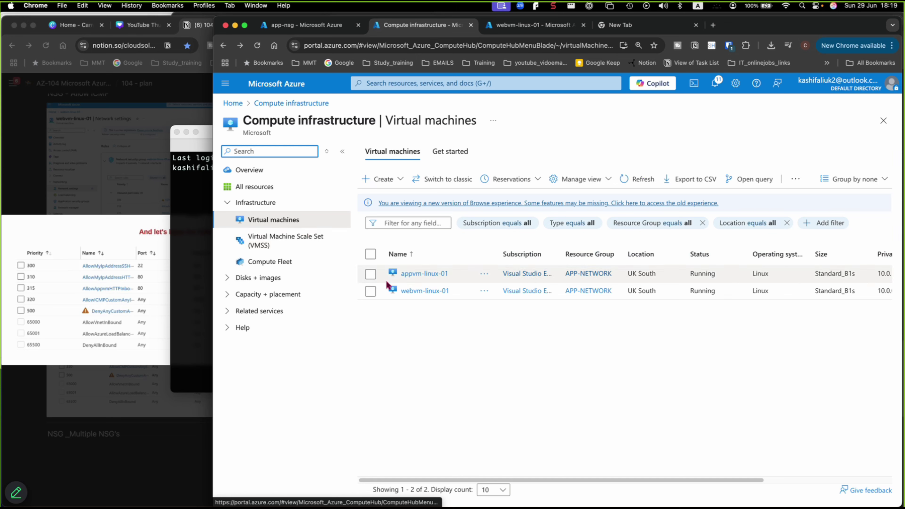
{"action": "left_click", "coordinate": [425, 273]}
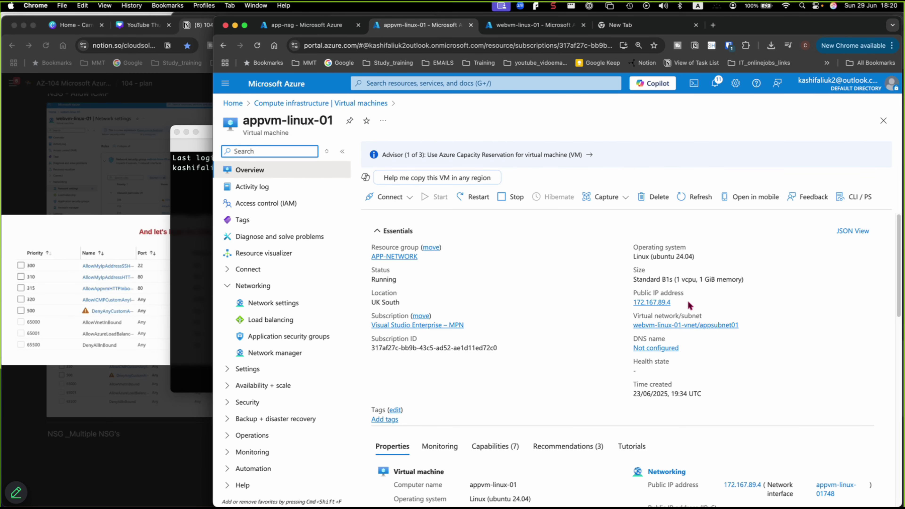
{"action": "left_click", "coordinate": [675, 302]}
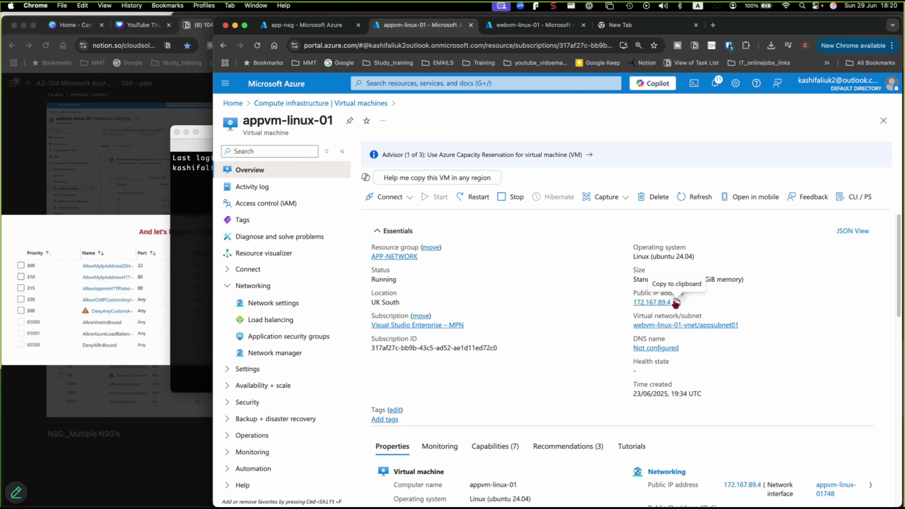
{"action": "left_click", "coordinate": [532, 486]}
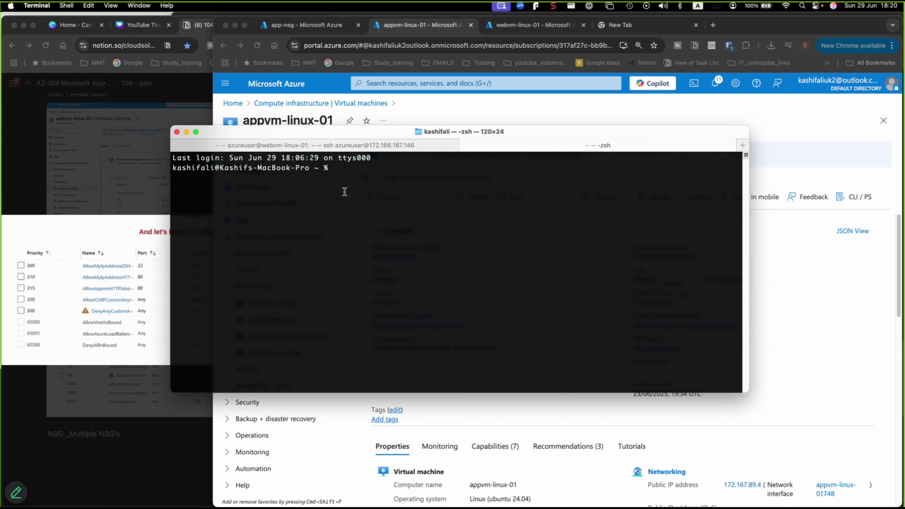
{"action": "left_click", "coordinate": [341, 146]}
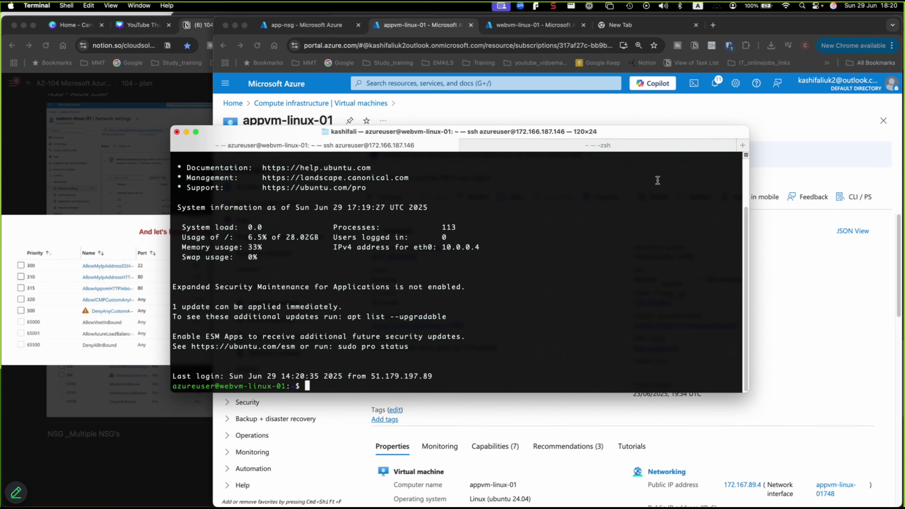
{"action": "left_click", "coordinate": [624, 150]}
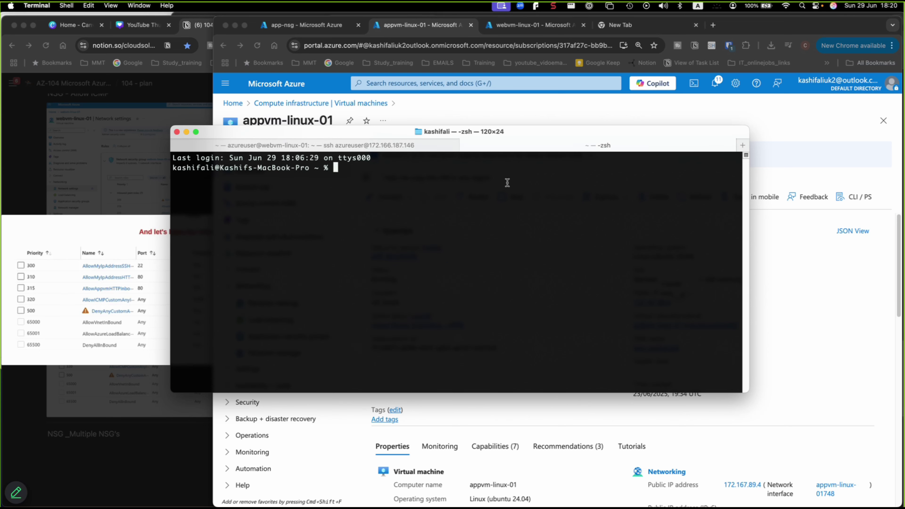
{"action": "type", "text": "azureuser"}
{"action": "key", "text": "BackSpace"}
{"action": "key", "text": "BackSpace"}
{"action": "key", "text": "BackSpace"}
{"action": "key", "text": "BackSpace"}
{"action": "key", "text": "BackSpace"}
{"action": "key", "text": "BackSpace"}
{"action": "key", "text": "BackSpace"}
{"action": "key", "text": "BackSpace"}
{"action": "key", "text": "BackSpace"}
{"action": "key", "text": "BackSpace"}
{"action": "type", "text": "ssh azureuser@"}
{"action": "key", "text": "super+v"}
{"action": "key", "text": "Return"}
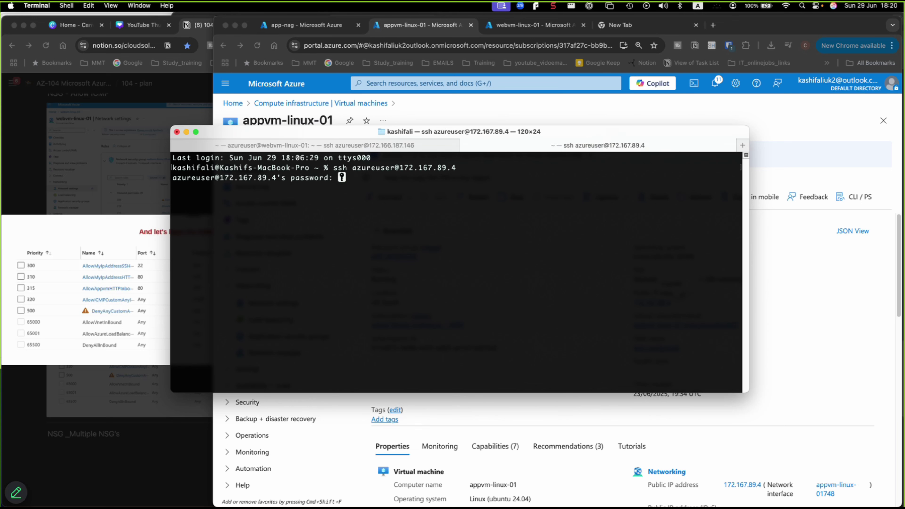
{"action": "key", "text": "Return"}
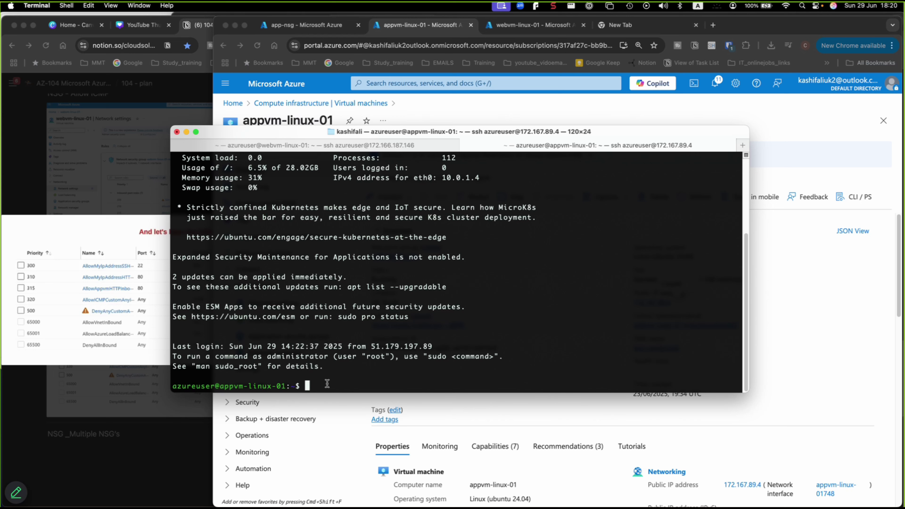
{"action": "type", "text": "ping 10.0.0.4"}
{"action": "key", "text": "Return"}
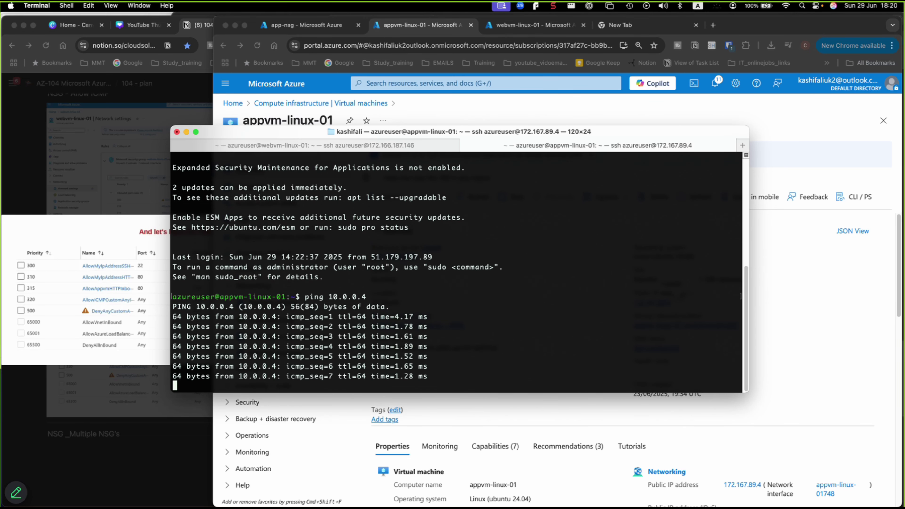
{"action": "key", "text": "ctrl+c"}
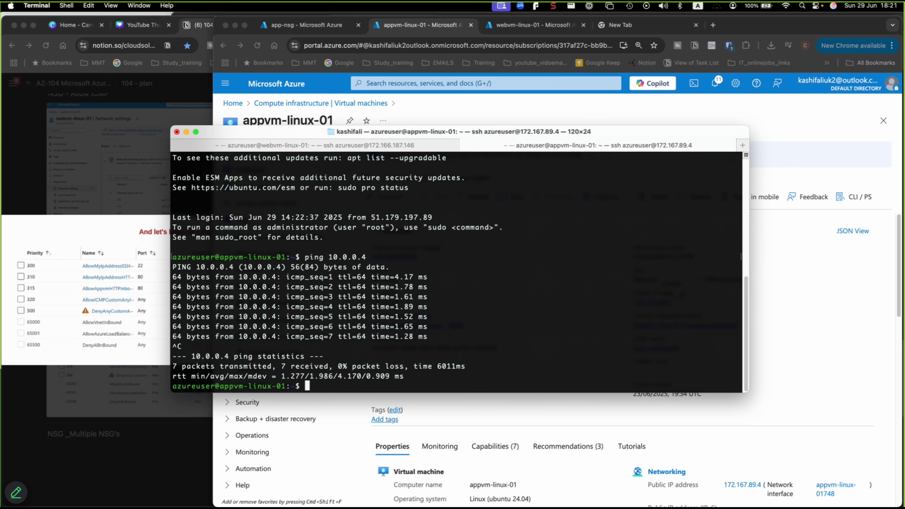
{"action": "type", "text": "curlhttp://10.0.0.4"}
{"action": "key", "text": "Return"}
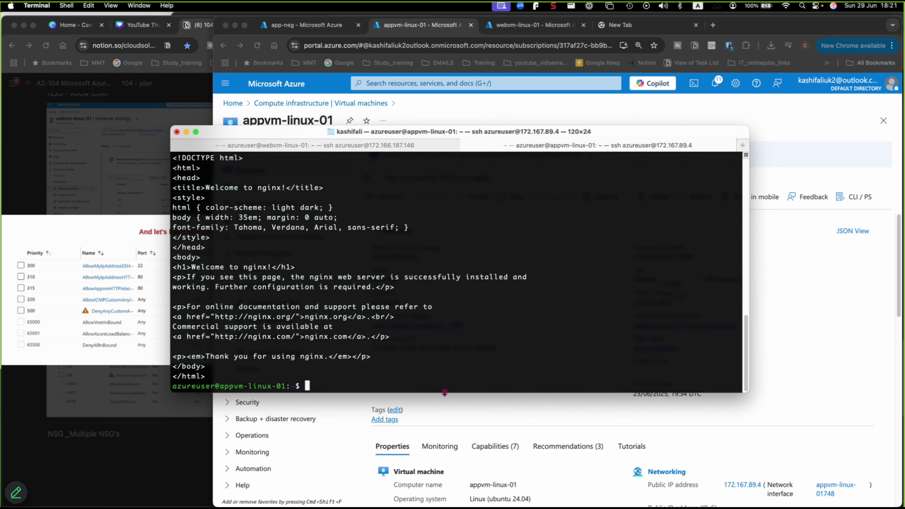
Switch back to the Azure portal and review the inbound and outbound security rules in the overview of app-nsg
{"action": "left_click", "coordinate": [477, 404]}
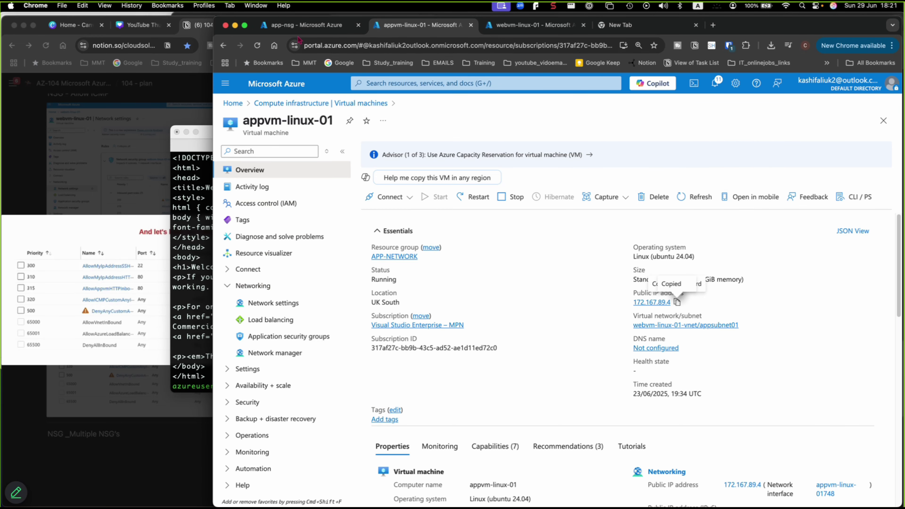
{"action": "left_click", "coordinate": [301, 25]}
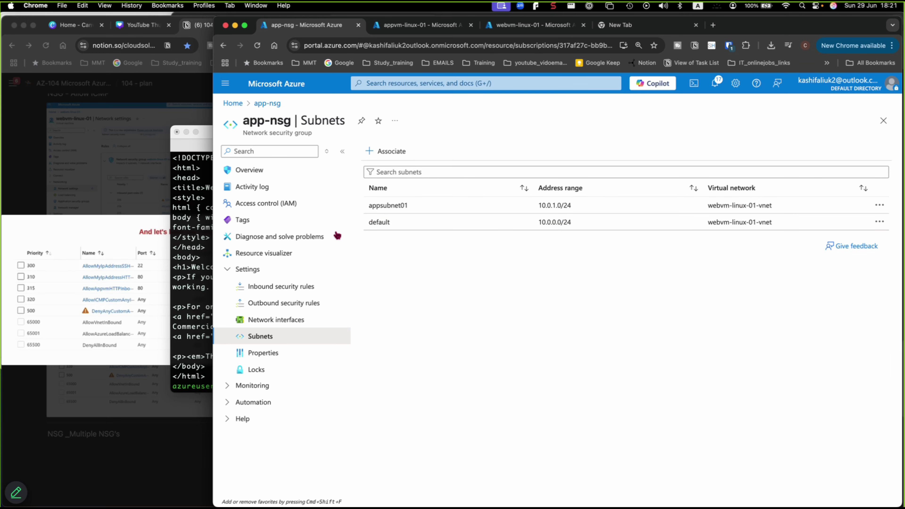
{"action": "left_click", "coordinate": [263, 170]}
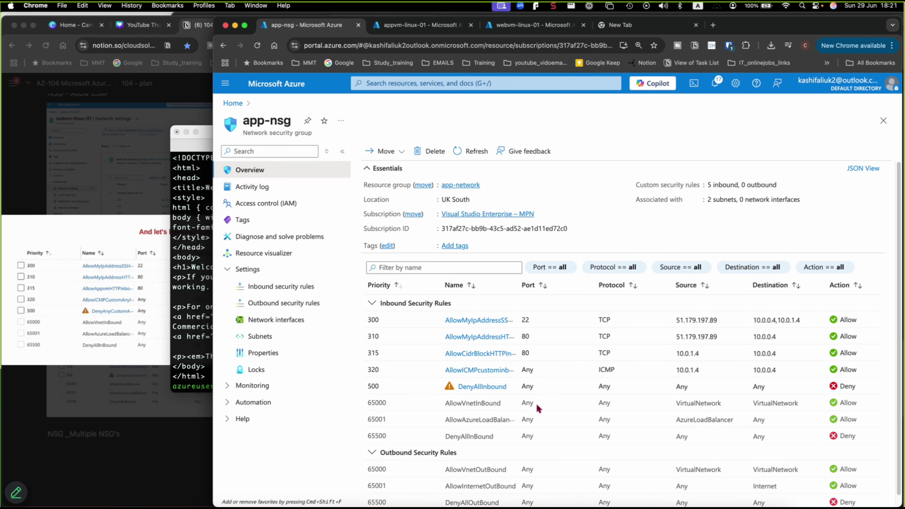
{"action": "scroll", "coordinate": [497, 377], "scroll_direction": "down", "scroll_amount": 1}
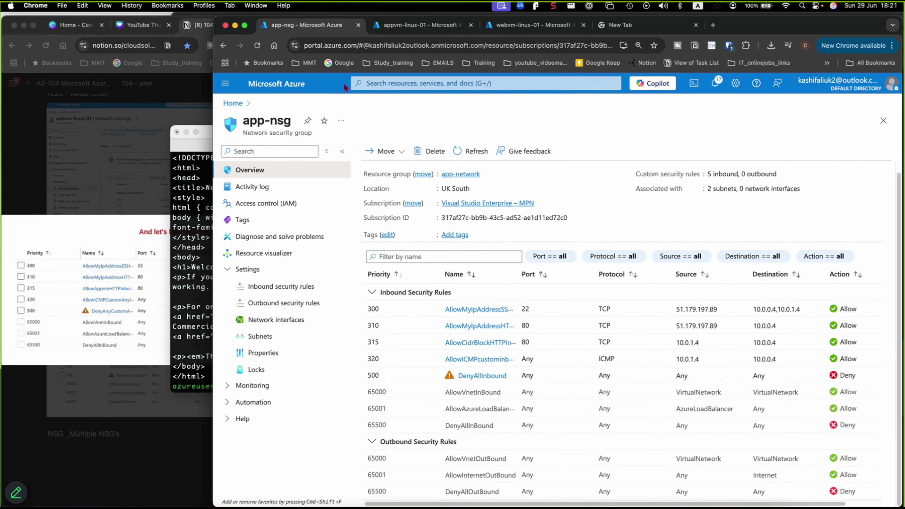